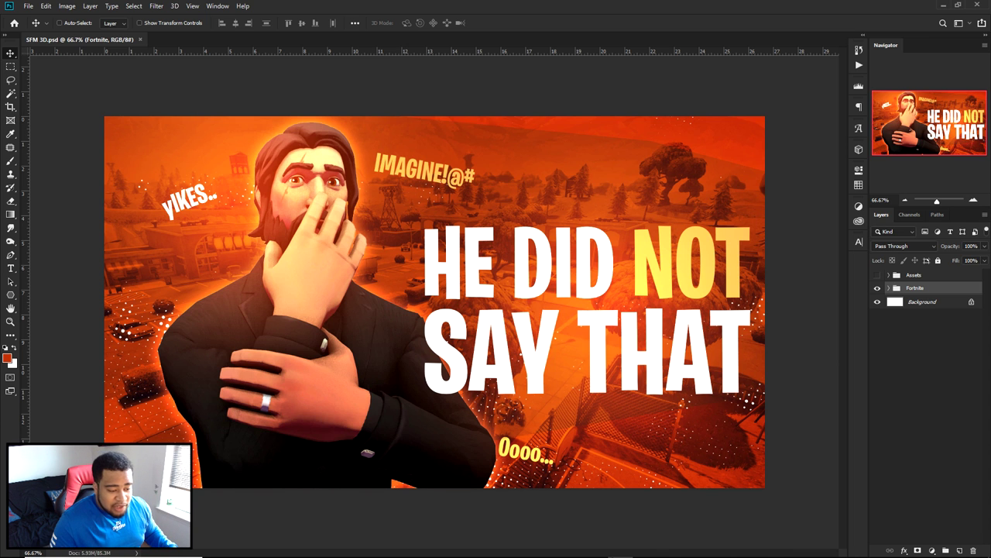
Switch to Steam, search the store for "source film" and open the Source Filmmaker page at its free "Use Source Filmmaker" section.
click(696, 547)
click(79, 27)
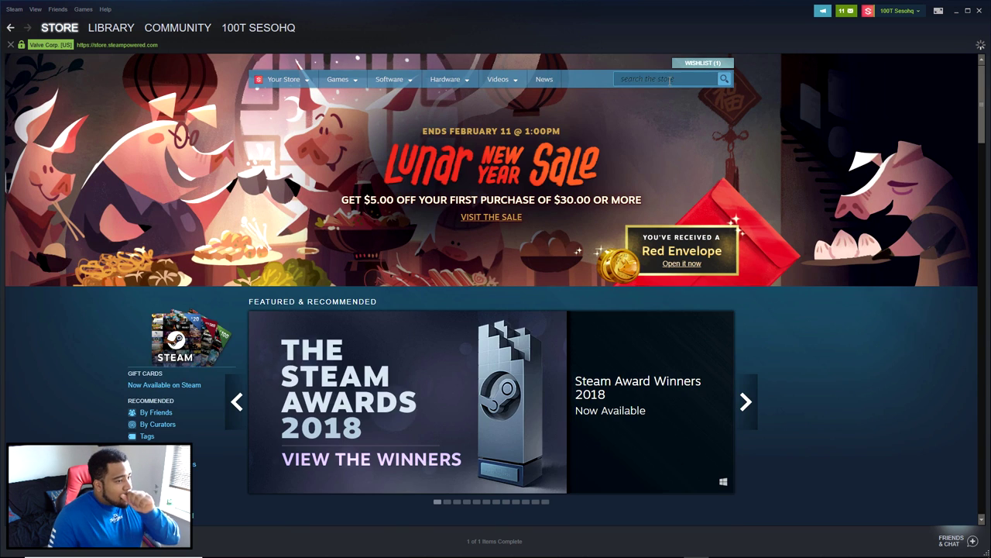
click(668, 79)
text(source film)
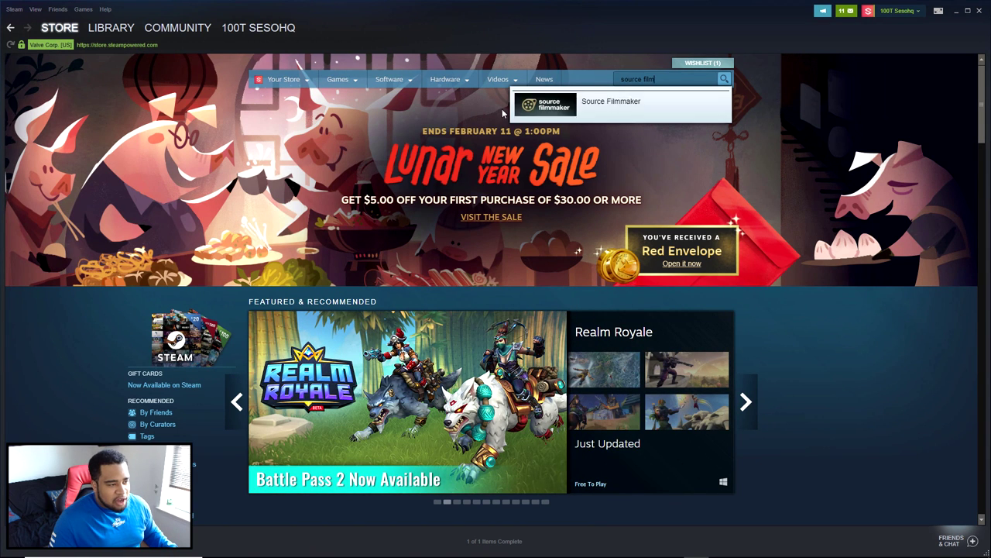
click(534, 110)
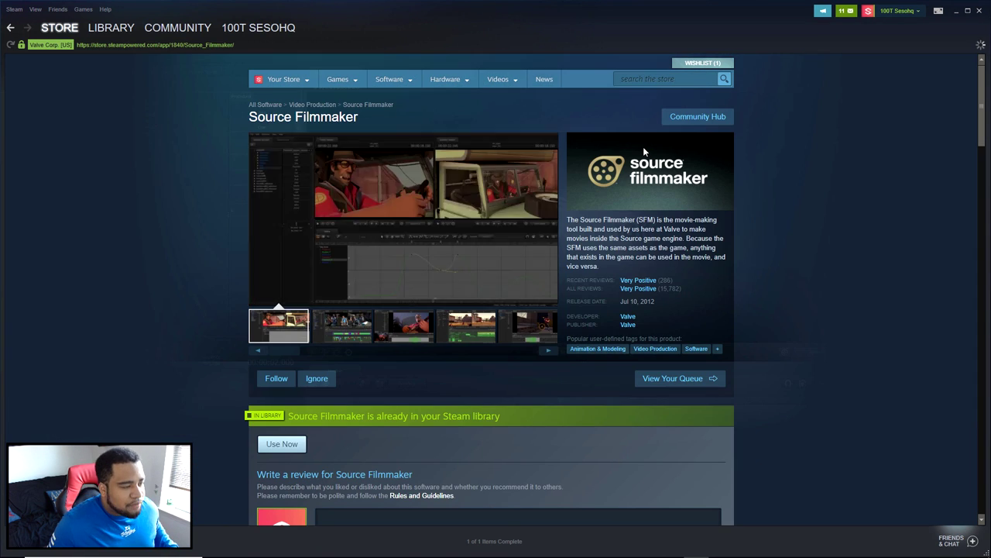
scroll(574, 184, down, 5)
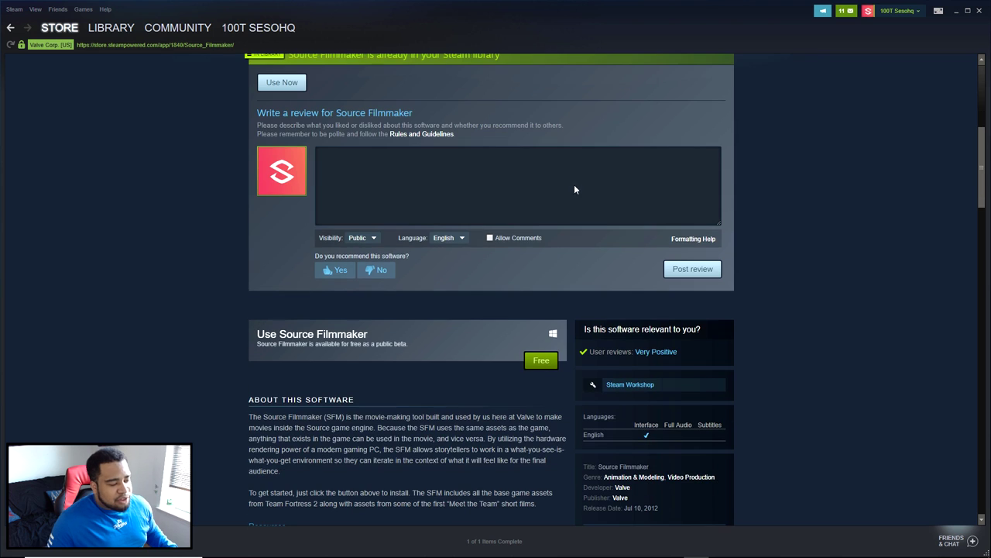
drag(257, 334, 443, 333)
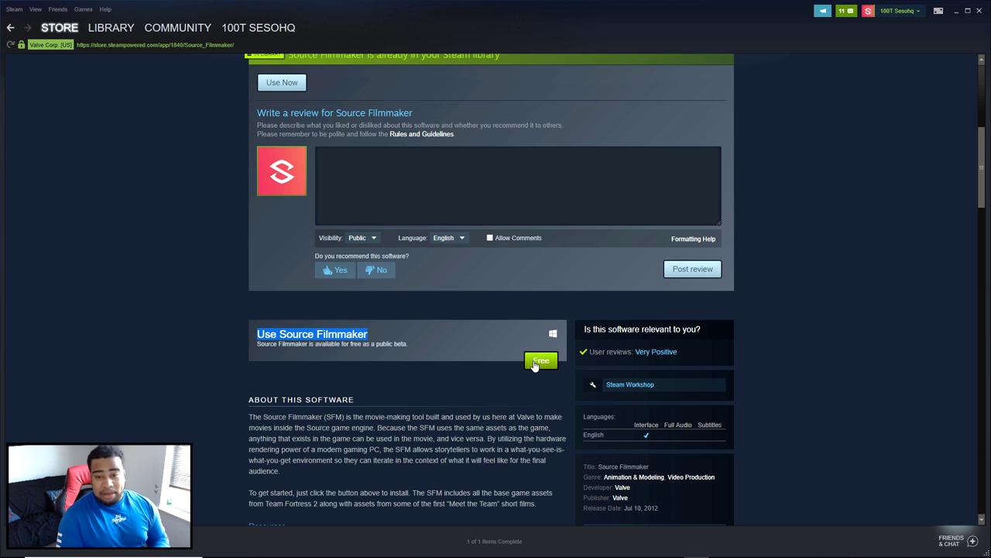
Switch to Source Filmmaker and examine the posed reaper model from several camera angles in the primary viewport.
click(957, 12)
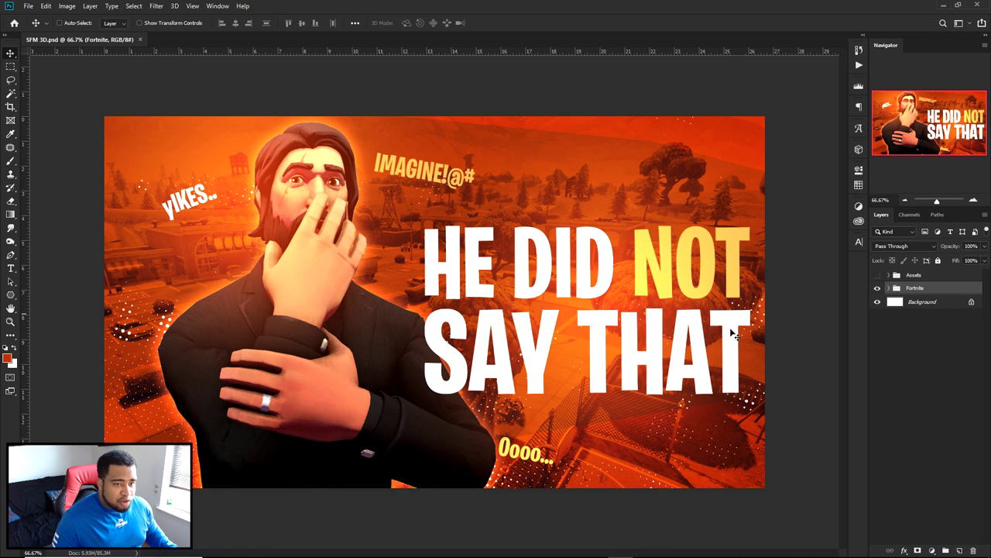
click(719, 542)
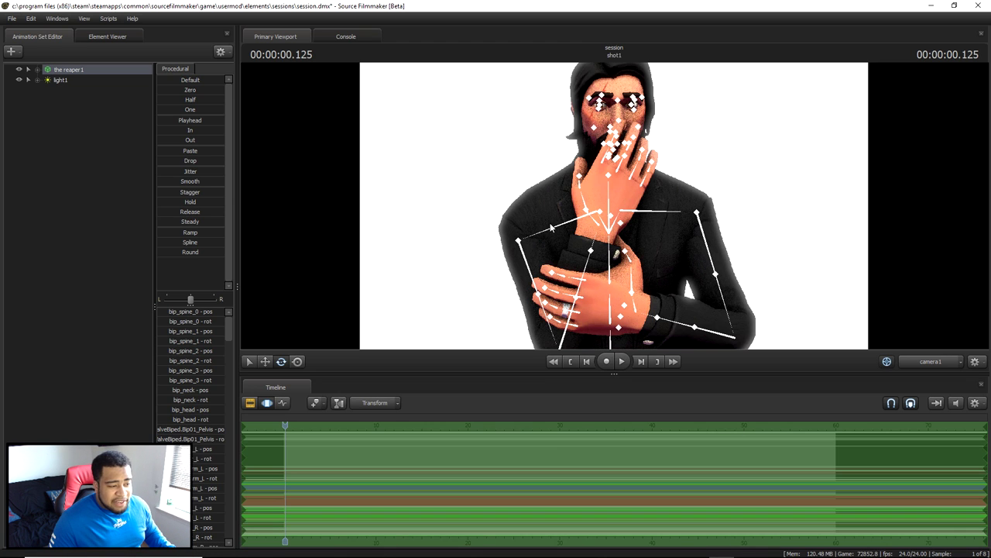
drag(741, 218, 798, 233)
drag(621, 155, 732, 206)
drag(542, 178, 608, 204)
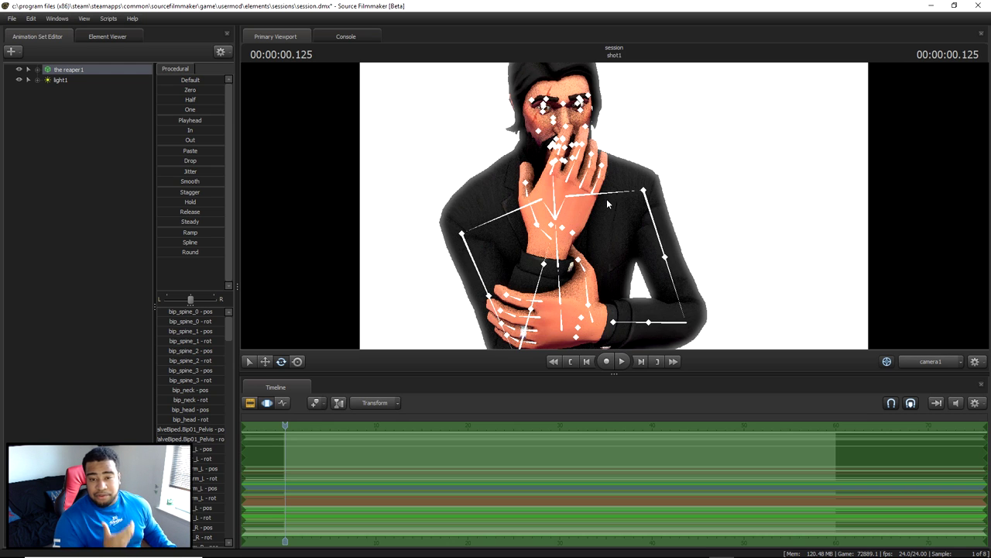
mouse_move(674, 227)
mouse_down()
mouse_move(744, 225)
mouse_move(681, 205)
mouse_move(688, 217)
mouse_up()
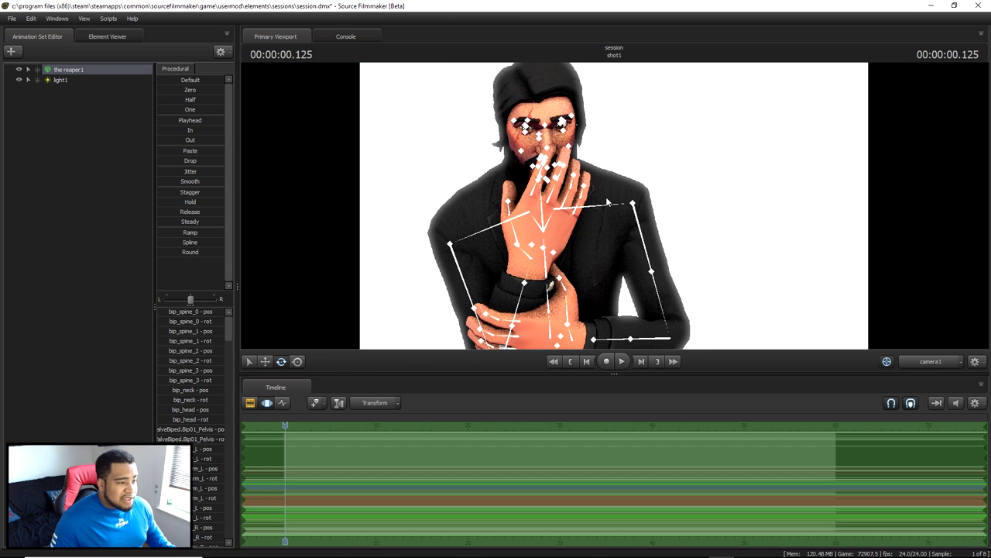
drag(453, 158, 433, 198)
click(120, 70)
drag(541, 157, 540, 127)
drag(550, 202, 613, 204)
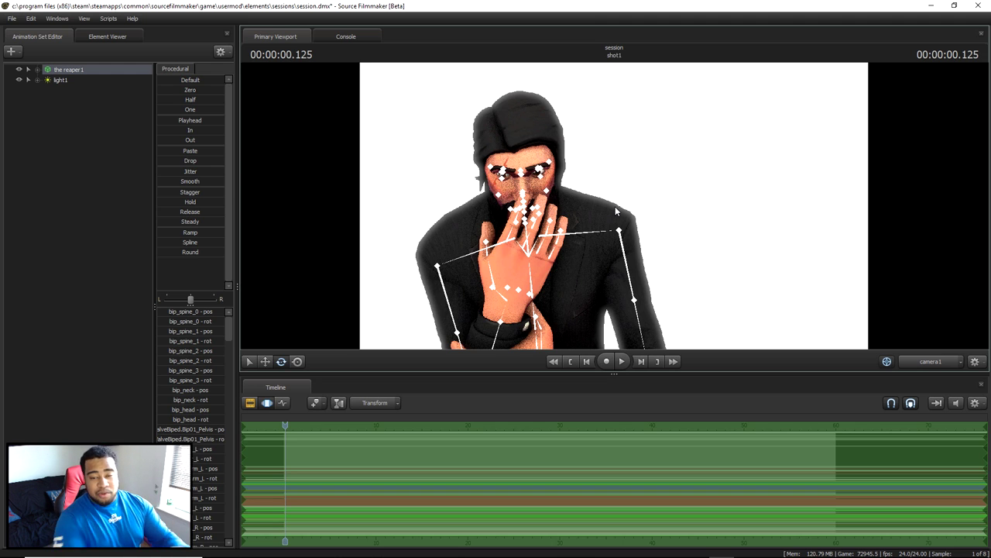
Switch to the browser's Source Filmmaker Workshop, check the (FORTNITE)WIZARD ! item page, and subscribe to that model from the Fortnite results.
mouse_move(581, 554)
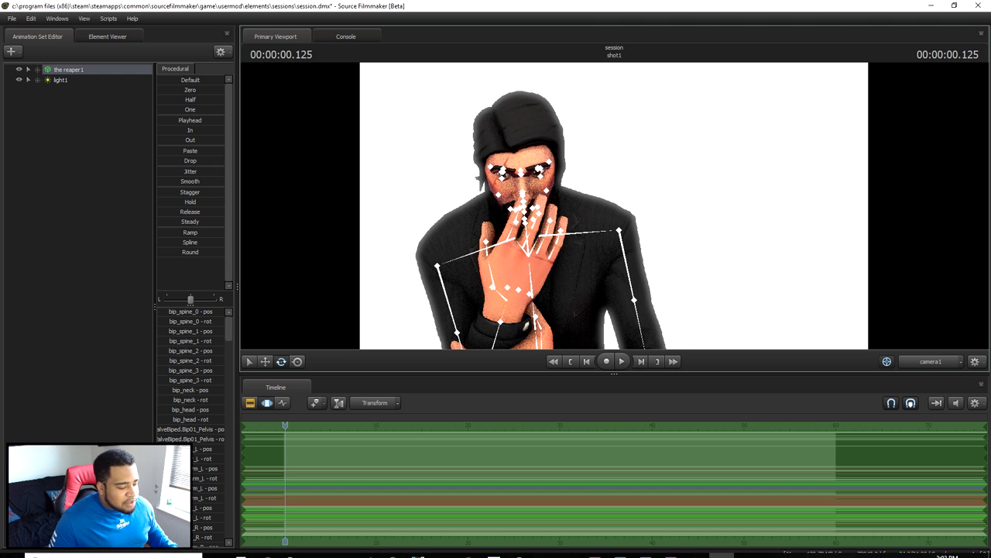
click(622, 549)
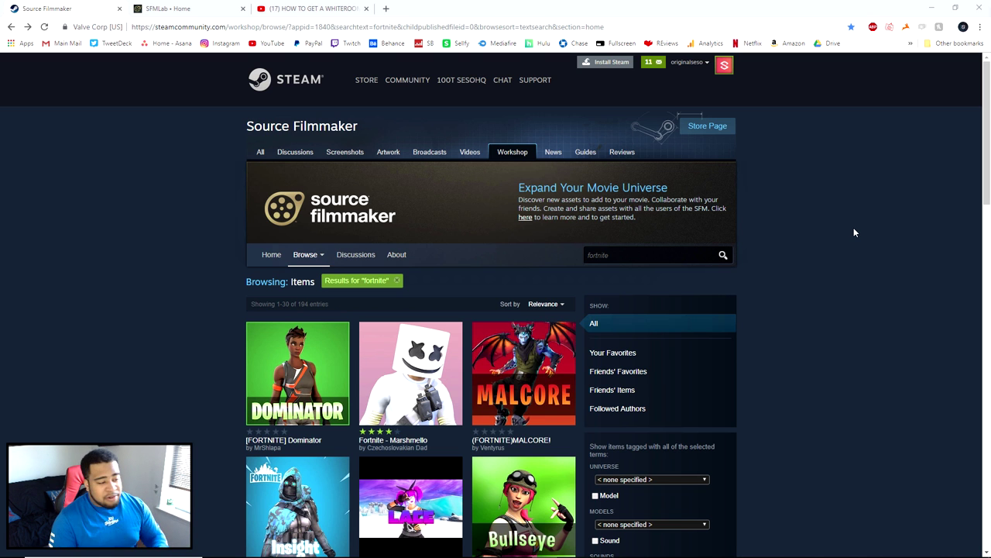
scroll(588, 219, down, 3)
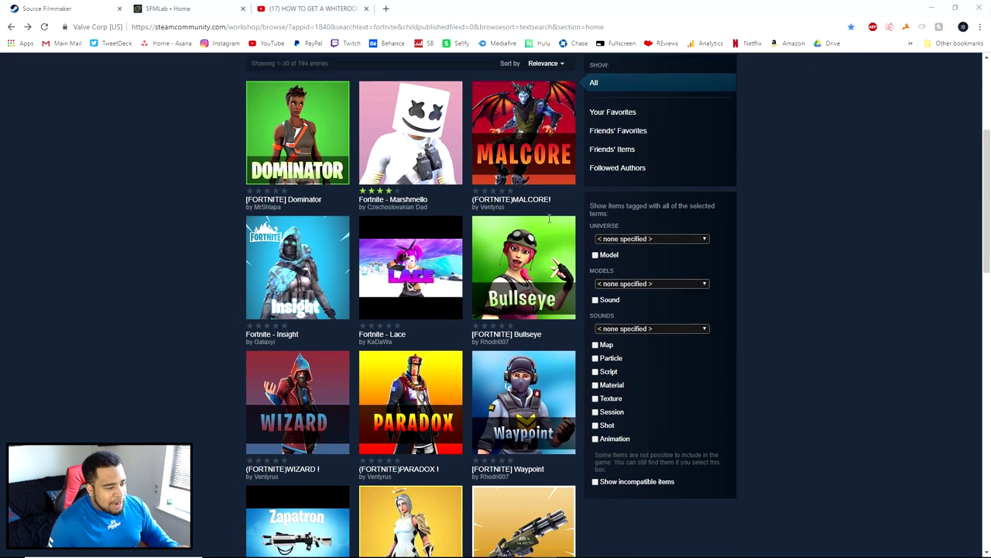
scroll(337, 281, down, 2)
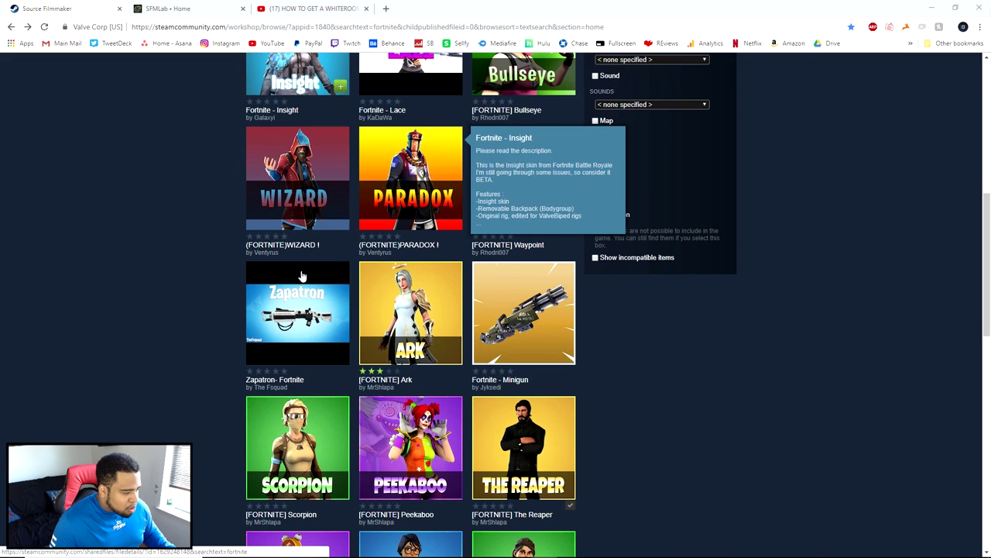
click(308, 169)
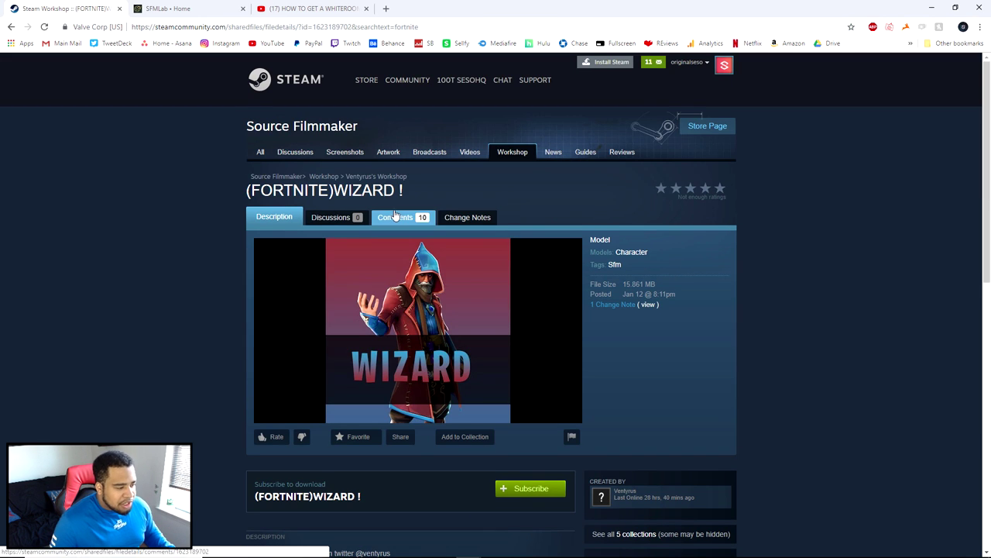
scroll(537, 317, down, 2)
key(alt+Left)
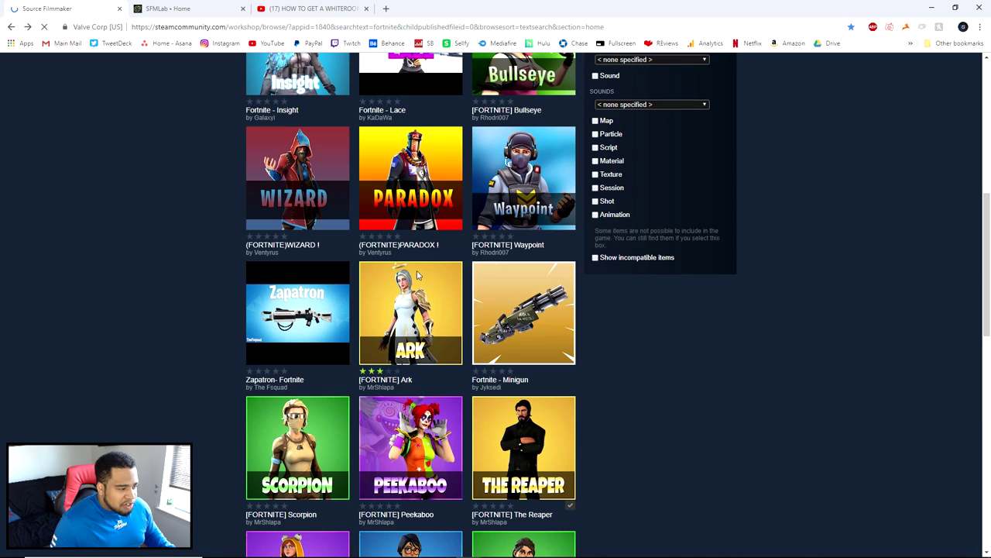
scroll(527, 313, up, 2)
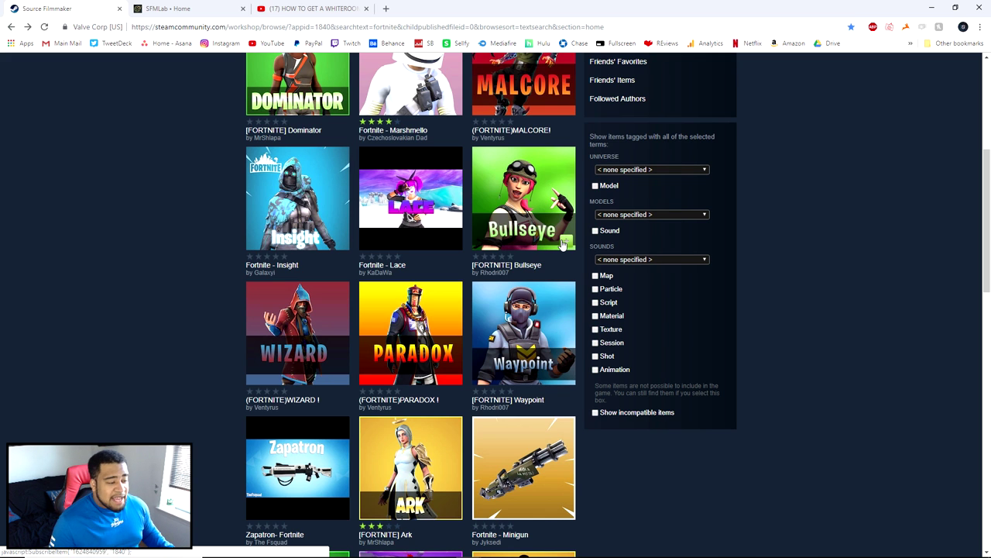
scroll(563, 245, up, 1)
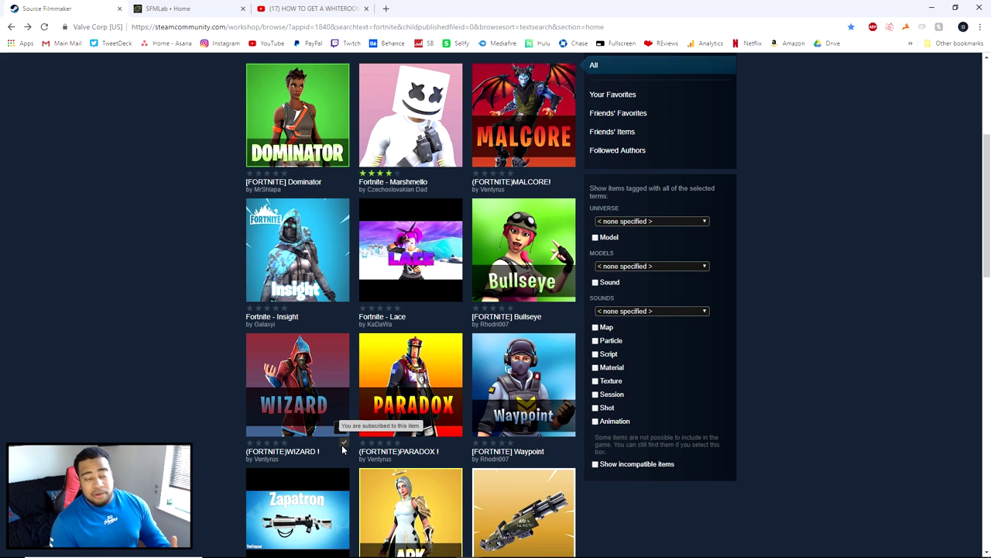
View the Fortnite uploads on SFMLab alongside the Fortnite items in the Steam Workshop.
click(168, 9)
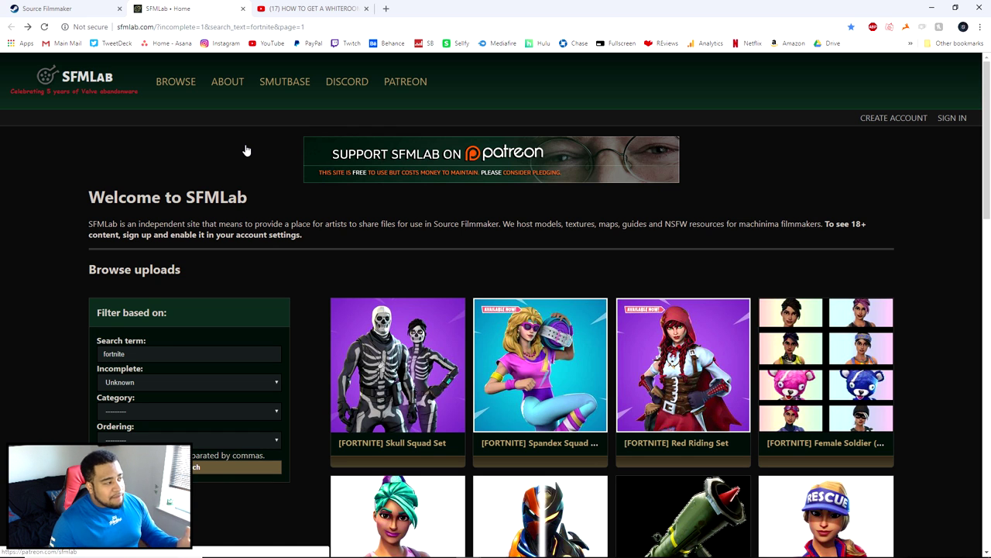
click(84, 10)
scroll(231, 301, up, 3)
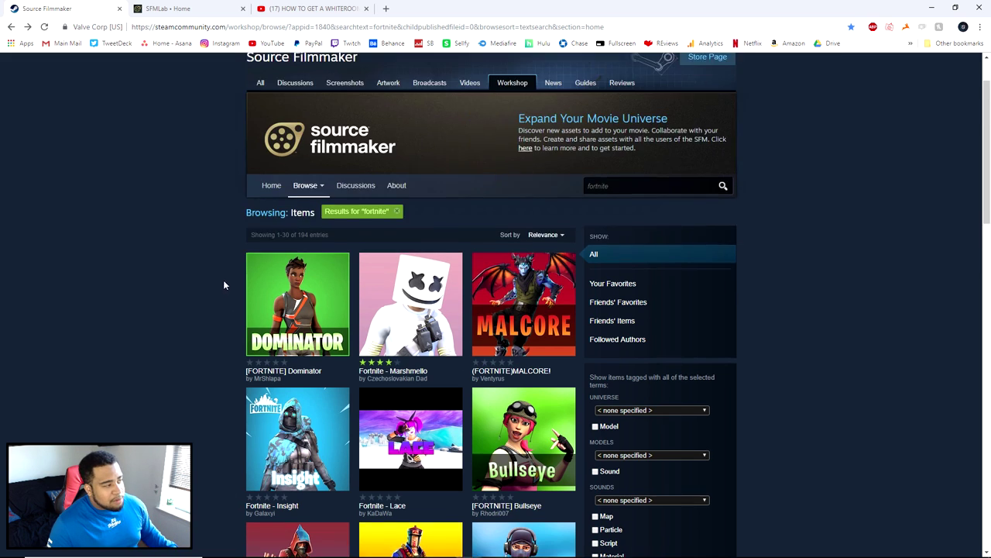
scroll(223, 285, up, 2)
click(168, 9)
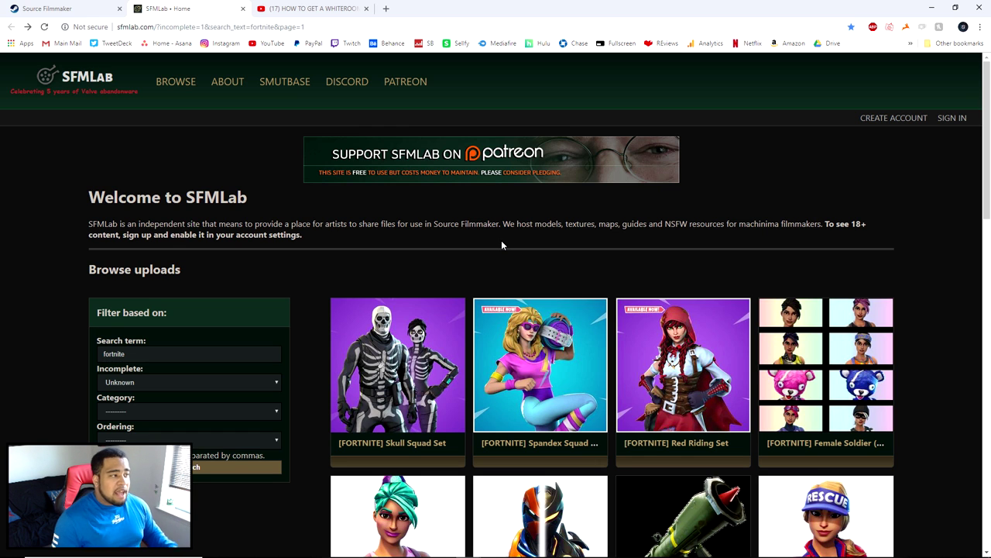
Open the YouTube video on getting a whiteroom for 3D Fortnite thumbnails, look over its page and skip ahead to the white room.
click(300, 8)
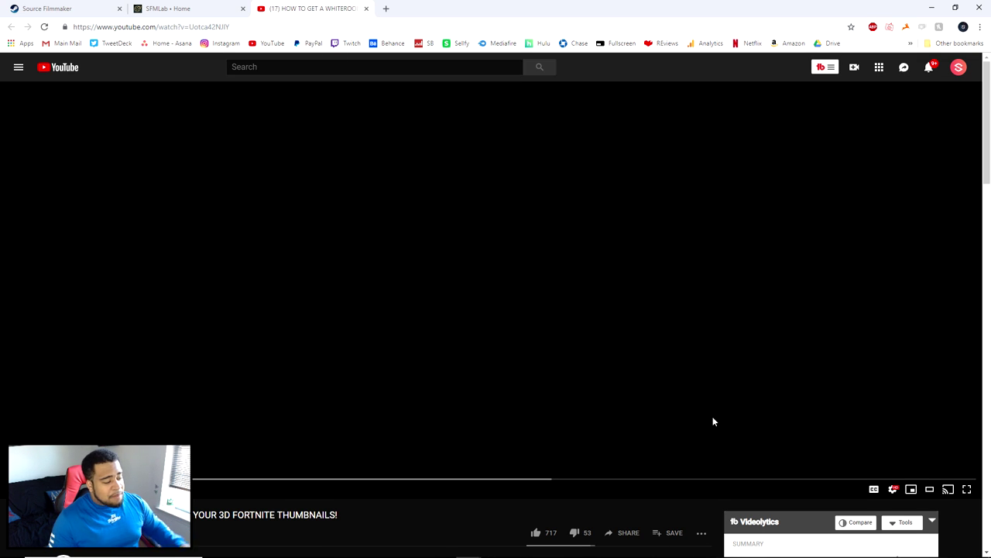
scroll(713, 423, down, 2)
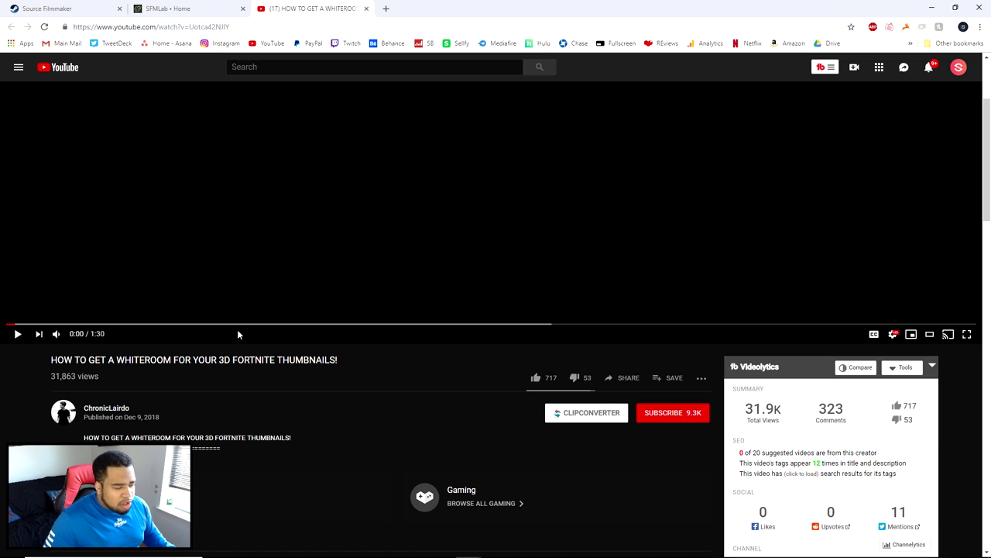
scroll(268, 392, down, 3)
scroll(267, 388, up, 4)
scroll(270, 384, up, 2)
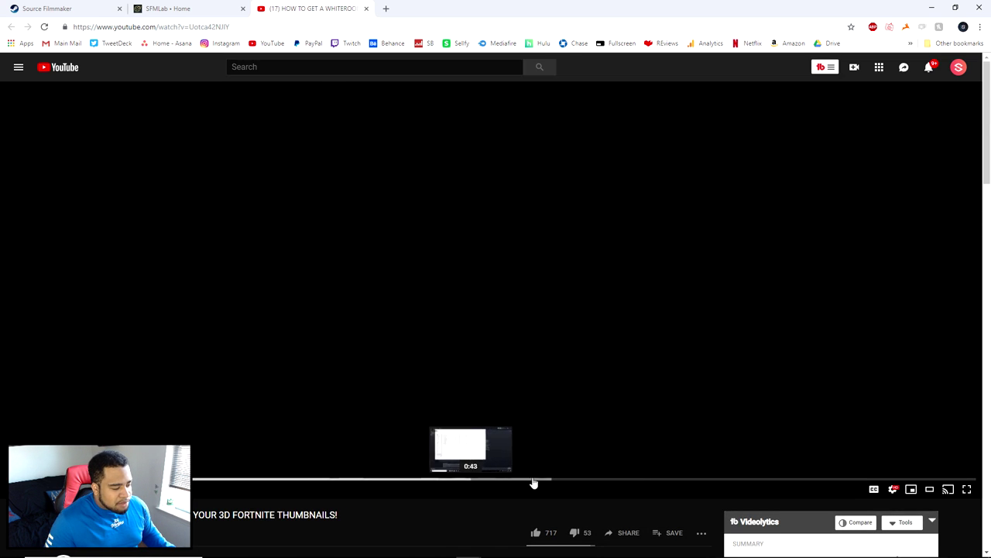
click(713, 480)
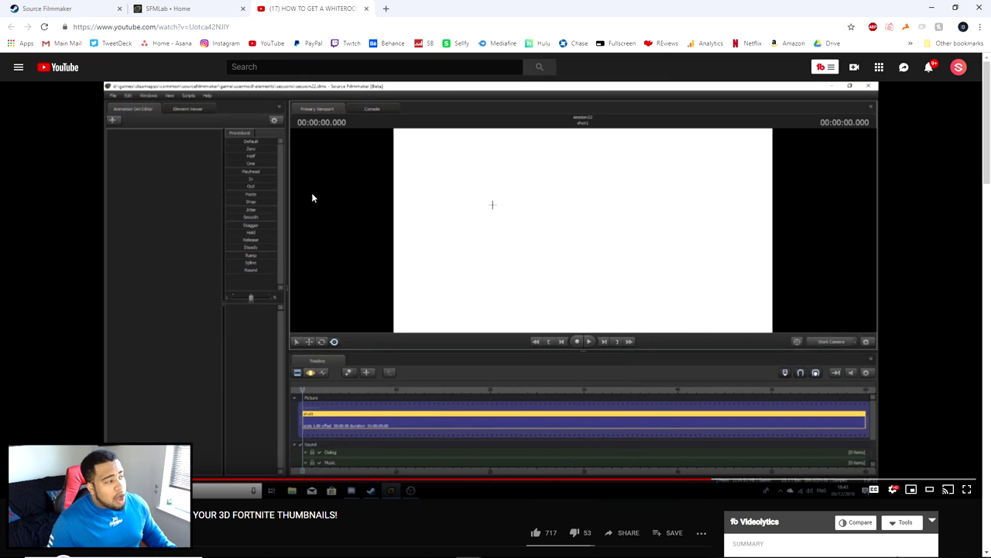
Switch to Steam and filter the library to the Software category.
click(84, 7)
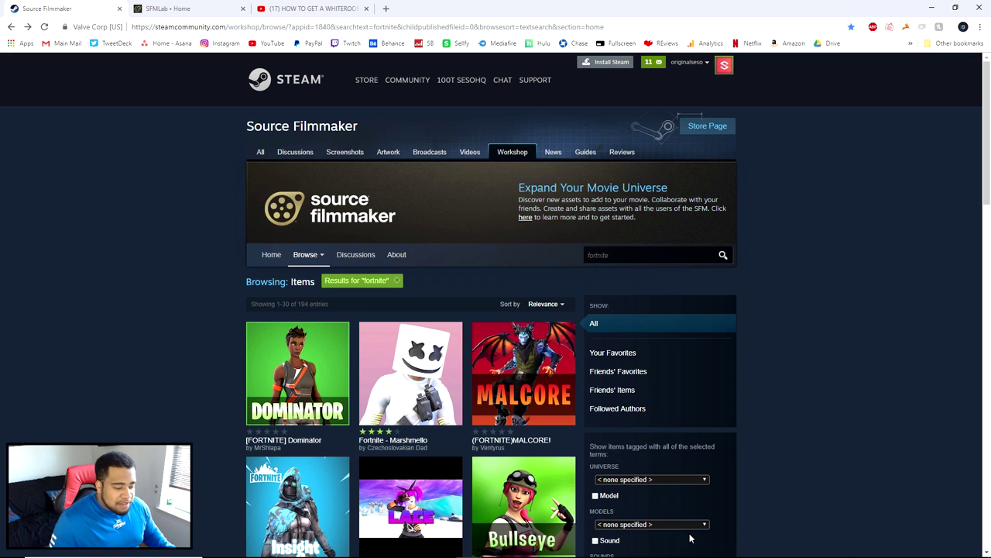
mouse_move(697, 551)
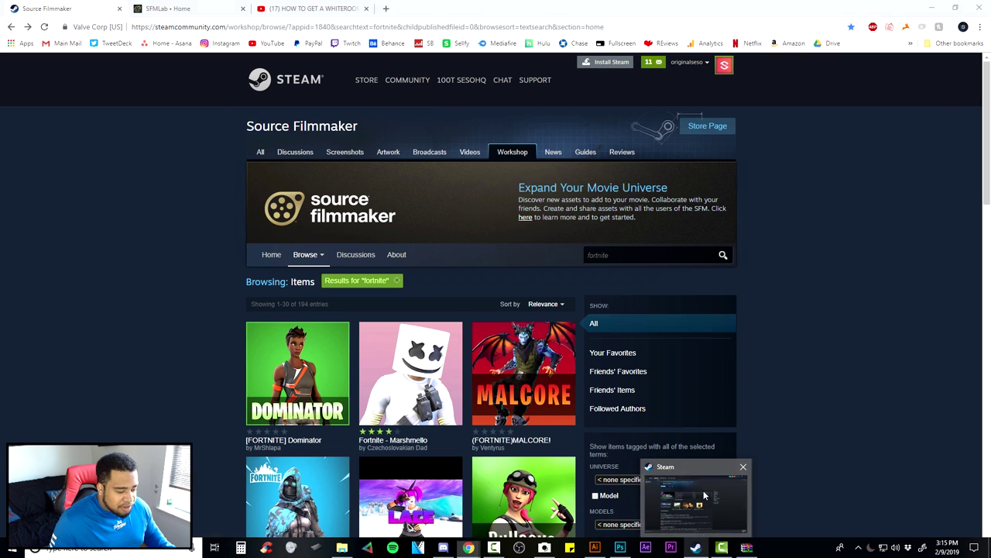
click(701, 488)
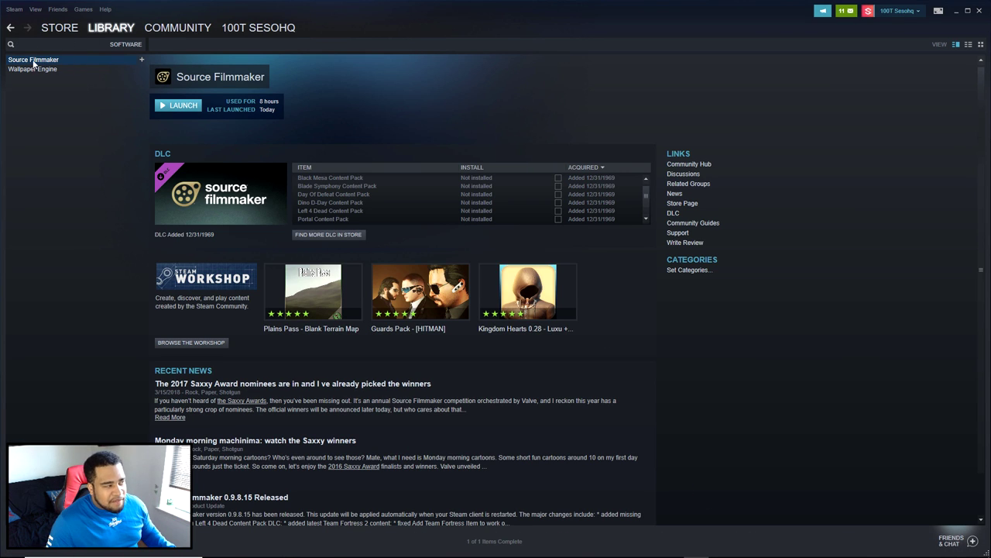
click(120, 45)
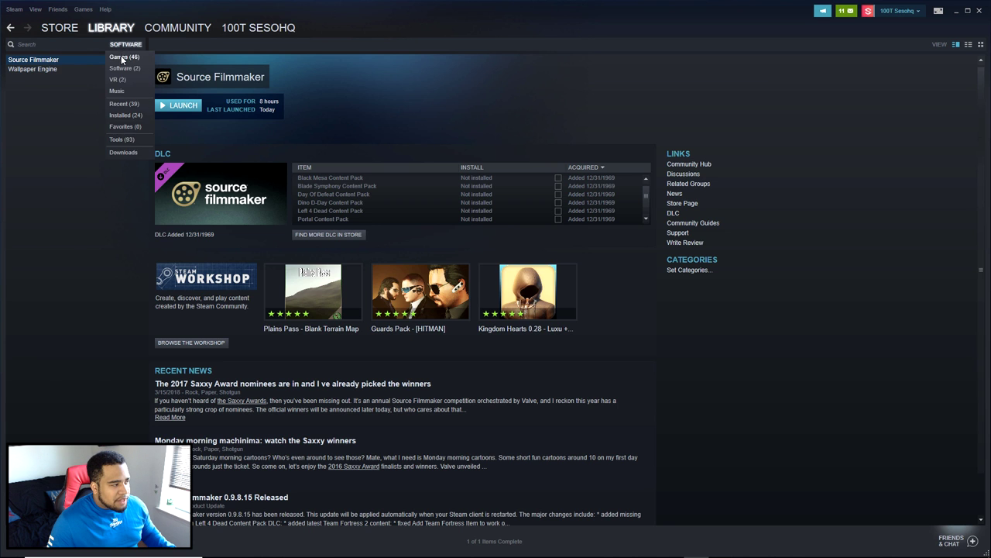
click(120, 55)
click(131, 45)
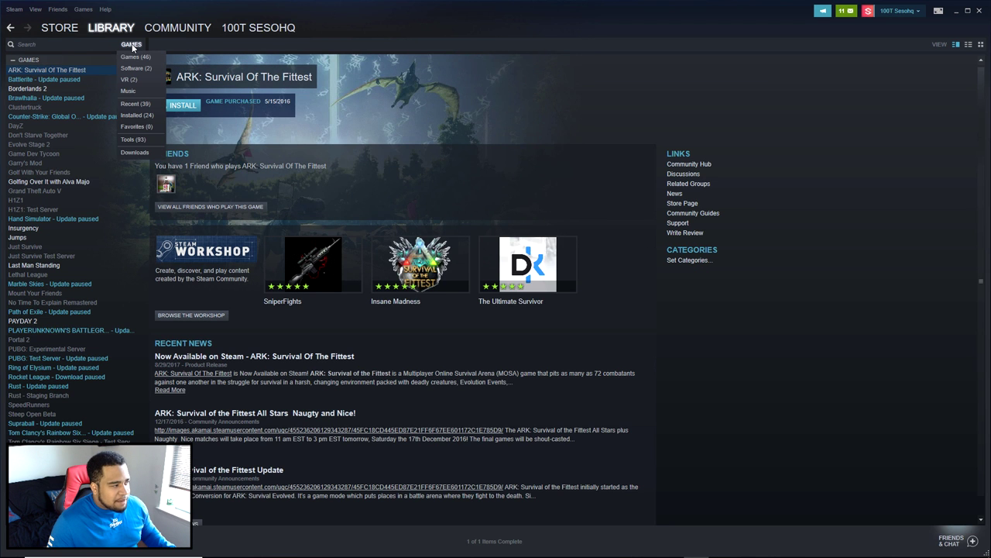
click(135, 68)
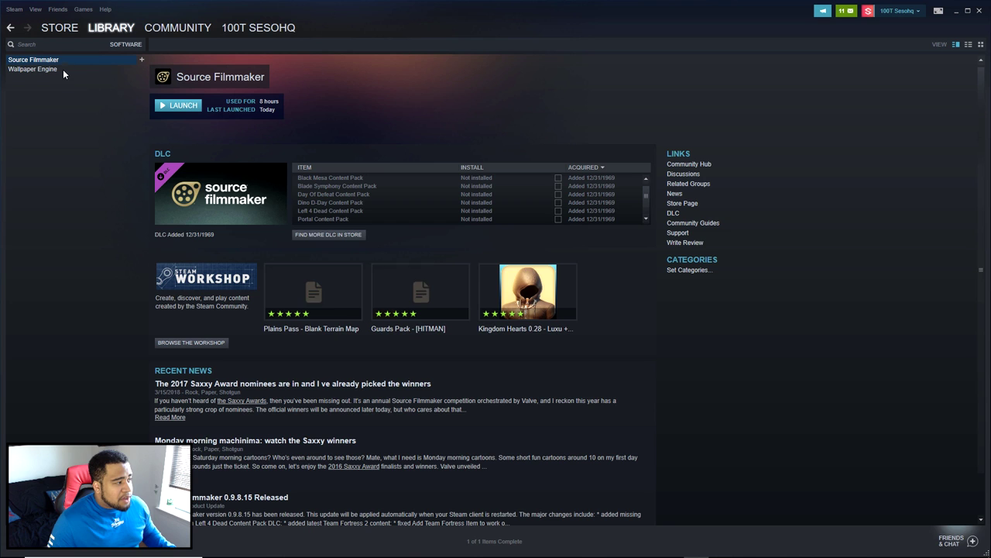
Browse Source Filmmaker's local files from its library properties and reposition the SourceFilmmaker folder window.
right_click(32, 62)
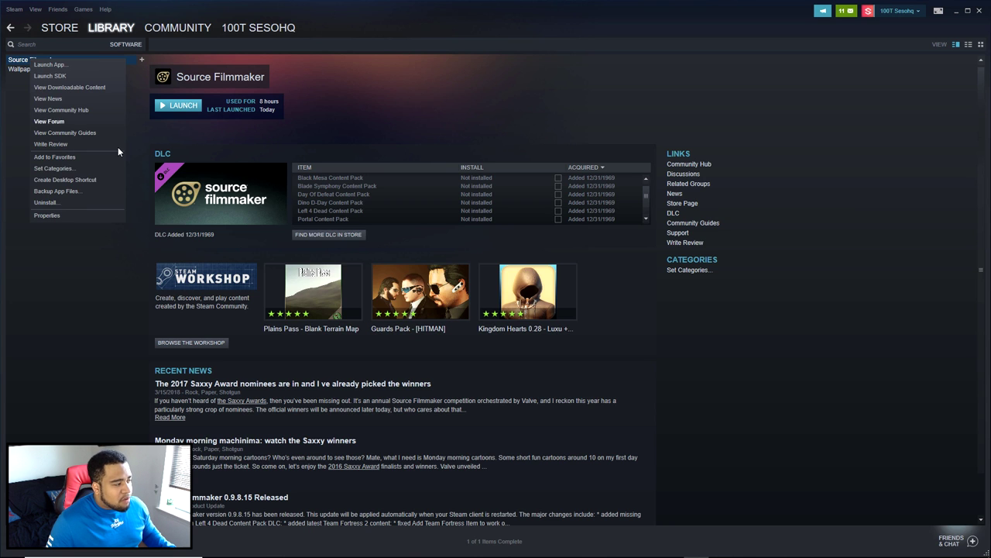
click(66, 217)
click(457, 145)
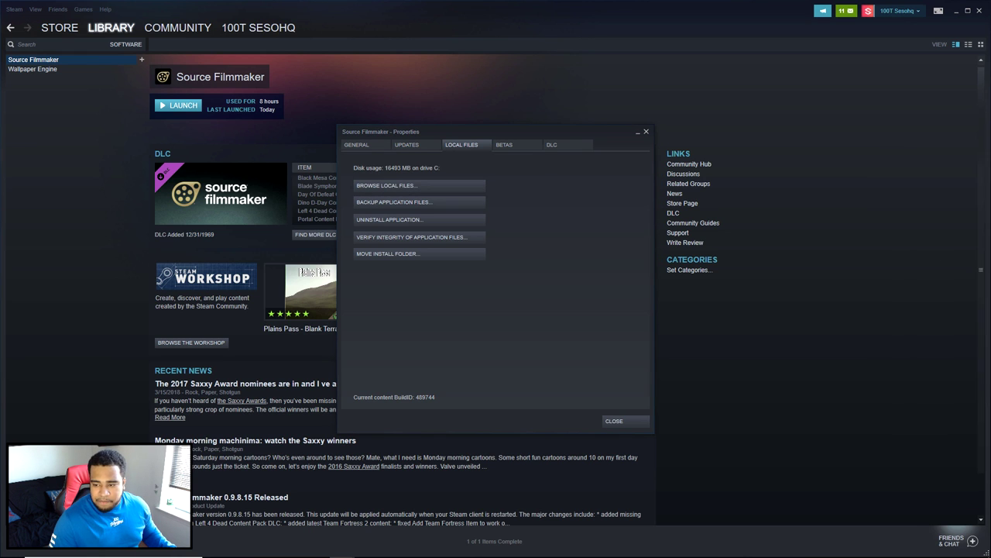
drag(673, 133, 426, 120)
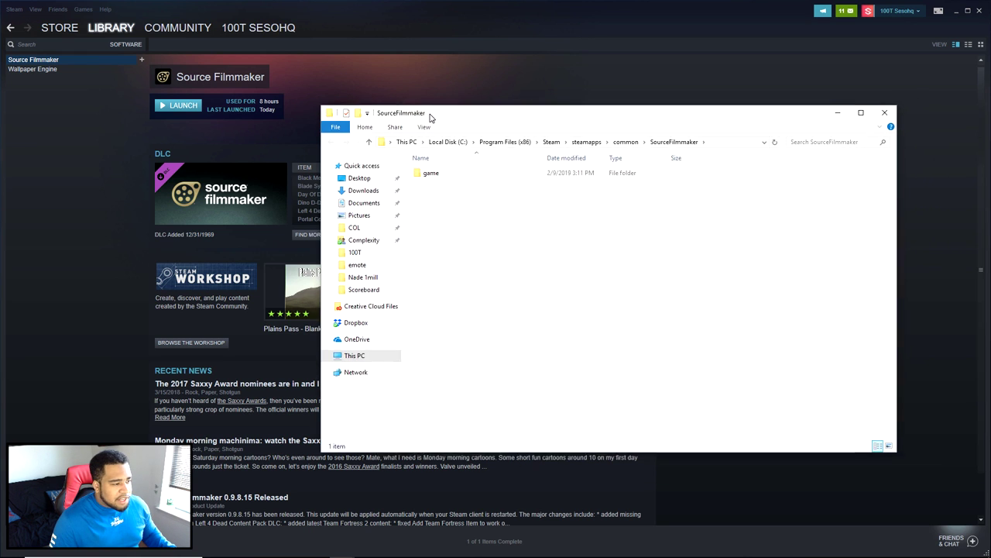
Open the maps folder inside game > tf_movies.
double_click(453, 181)
double_click(437, 242)
double_click(445, 198)
key(alt+Left)
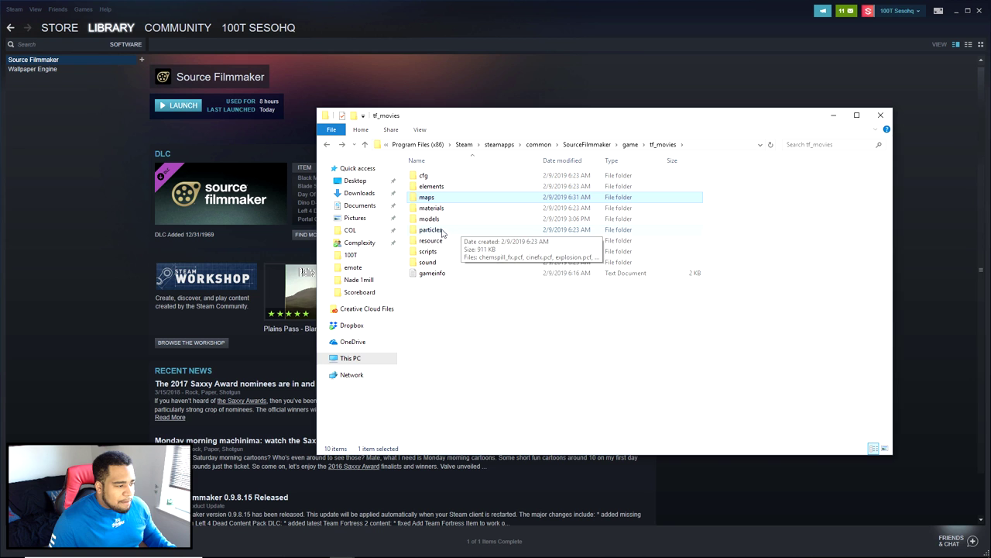
double_click(438, 199)
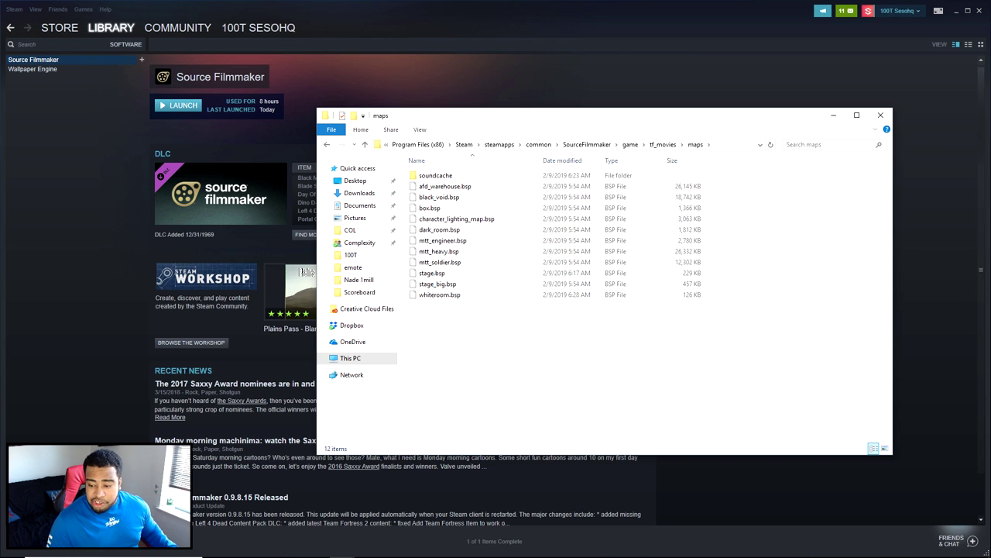
Select whiteroom.bsp in the maps folder, then return to the SourceFilmmaker folder and open game > tf_movies.
drag(990, 171, 433, 294)
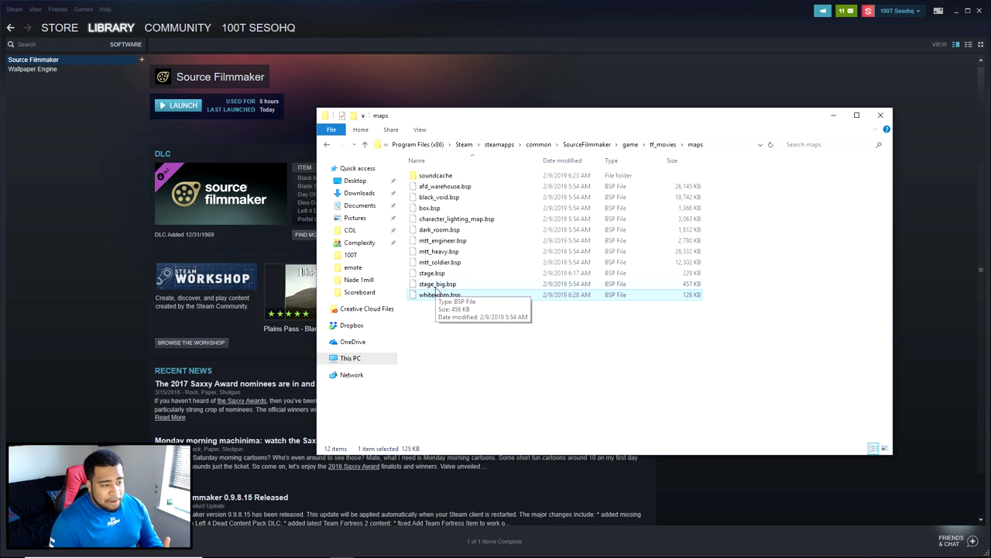
click(585, 145)
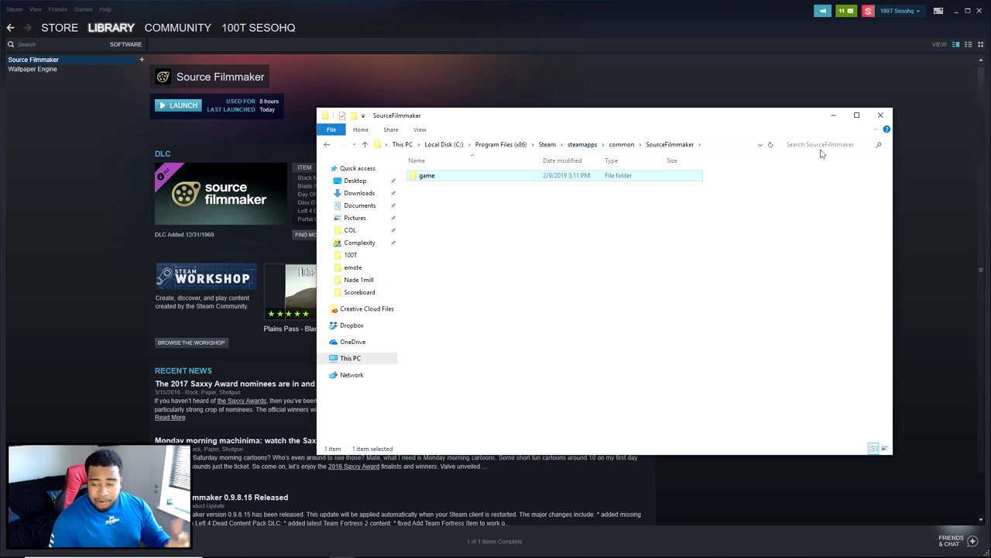
double_click(437, 179)
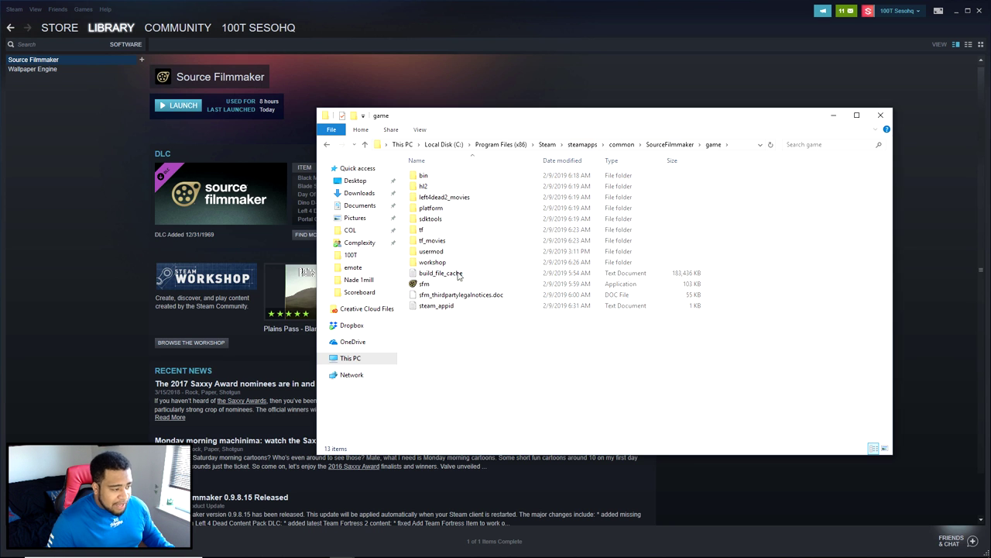
double_click(438, 240)
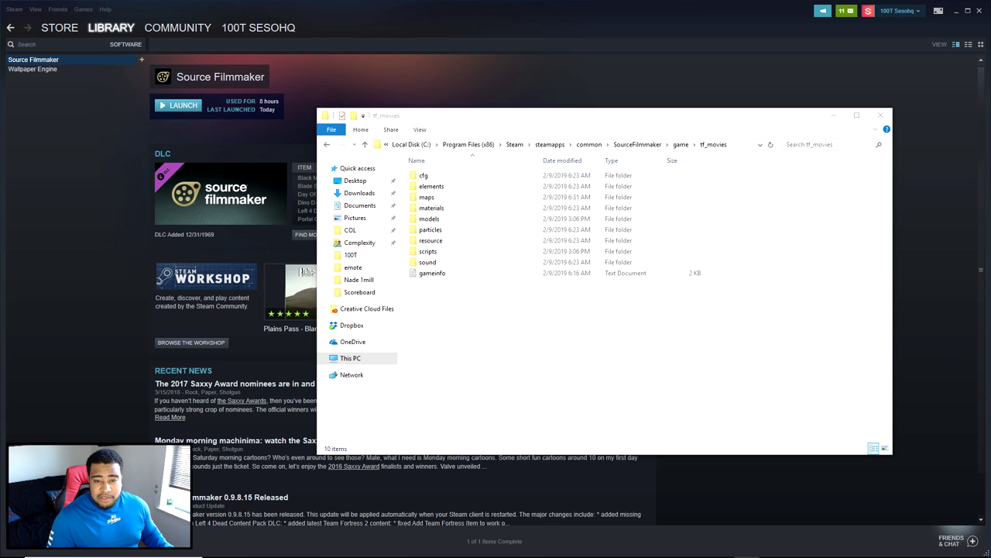
Move the materials, models and scripts folders from Steelsight_v1 into tf_movies, replacing same-named files, and put the archive window aside.
drag(990, 194, 517, 211)
drag(606, 349, 441, 301)
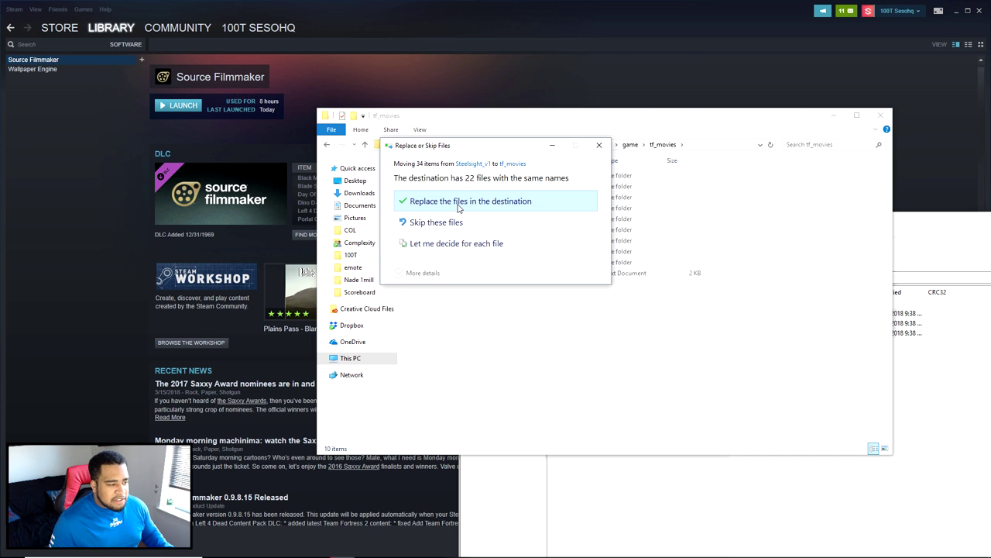
click(459, 203)
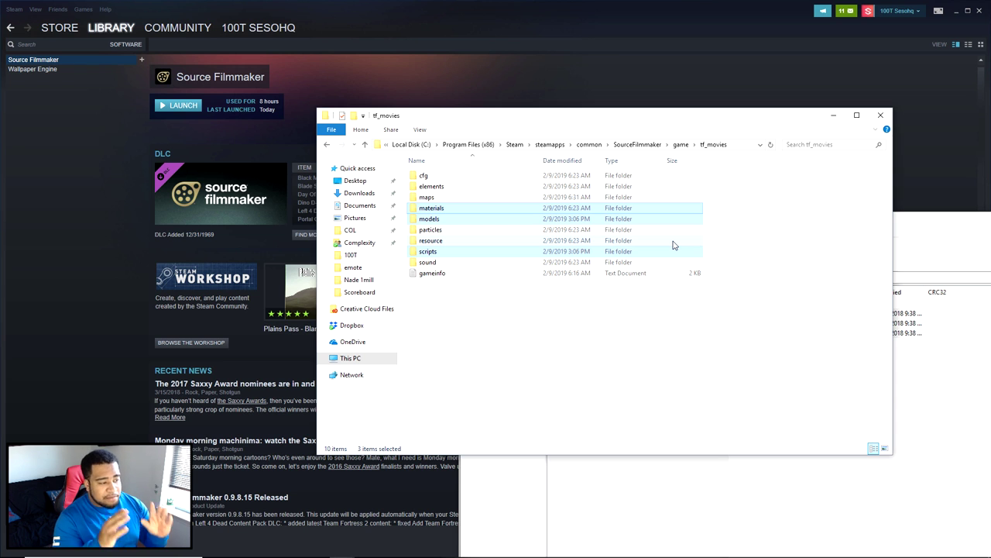
drag(936, 225, 990, 168)
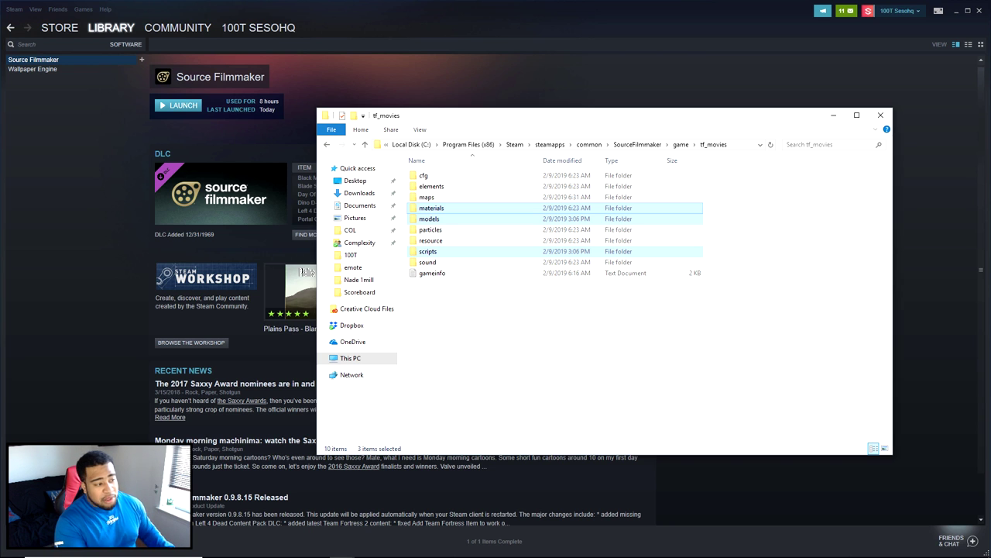
Examine the Steelsight model files under models > xshdw > fortnite, and close the folder window and the properties window.
click(434, 219)
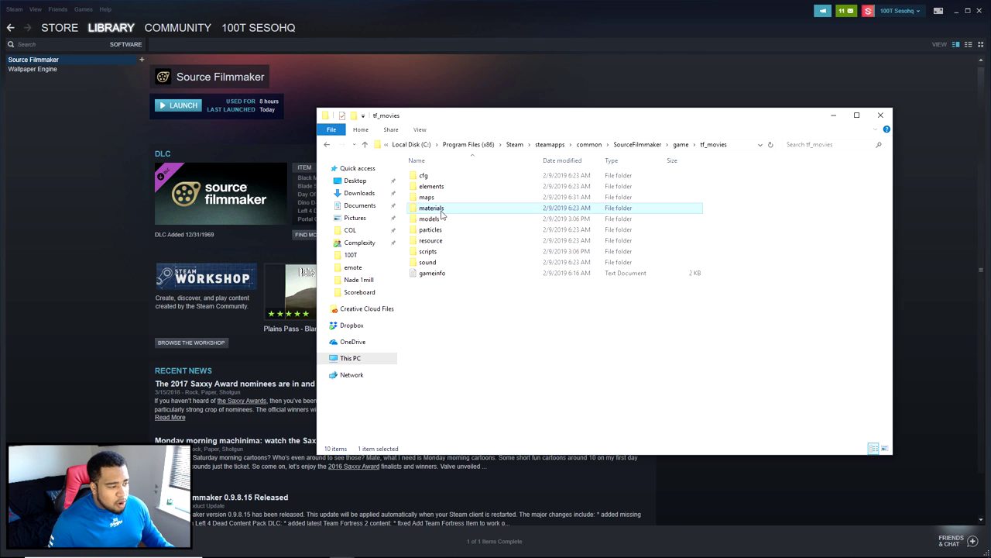
double_click(440, 220)
double_click(431, 231)
click(436, 175)
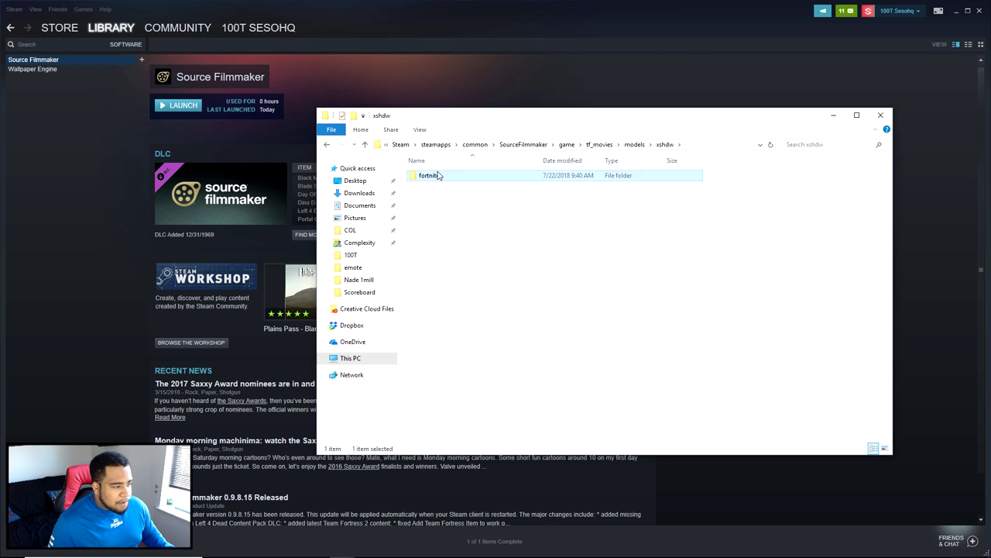
double_click(436, 176)
double_click(436, 176)
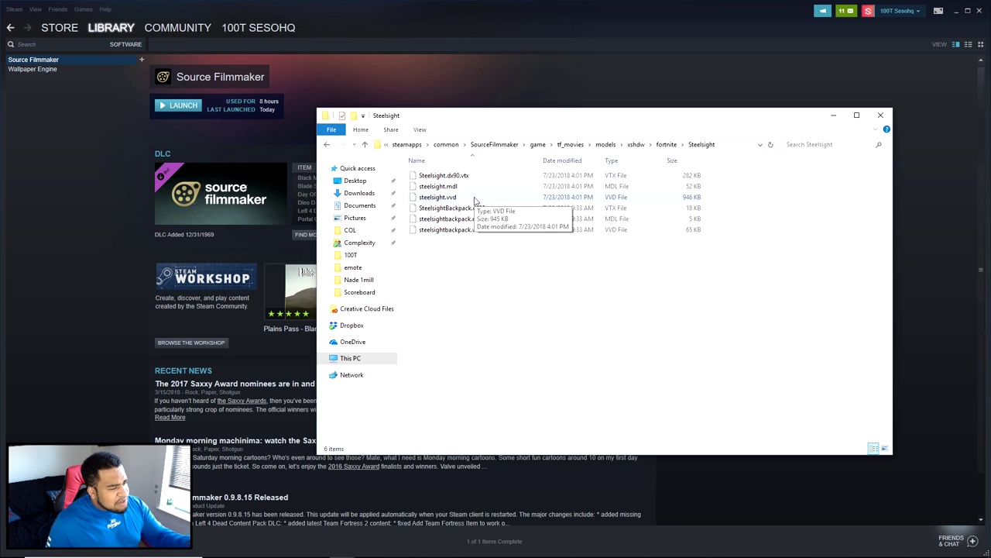
key(BackSpace)
key(BackSpace)
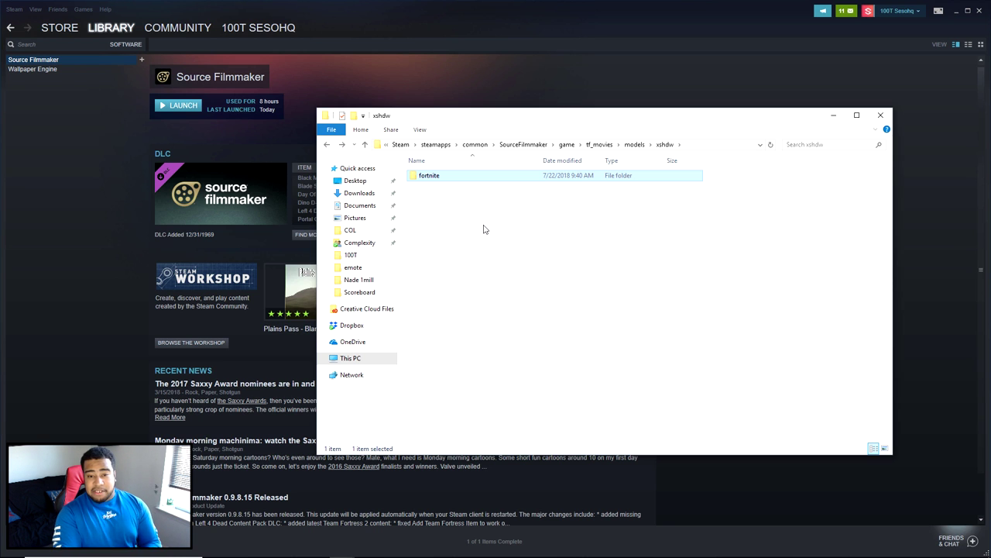
click(880, 115)
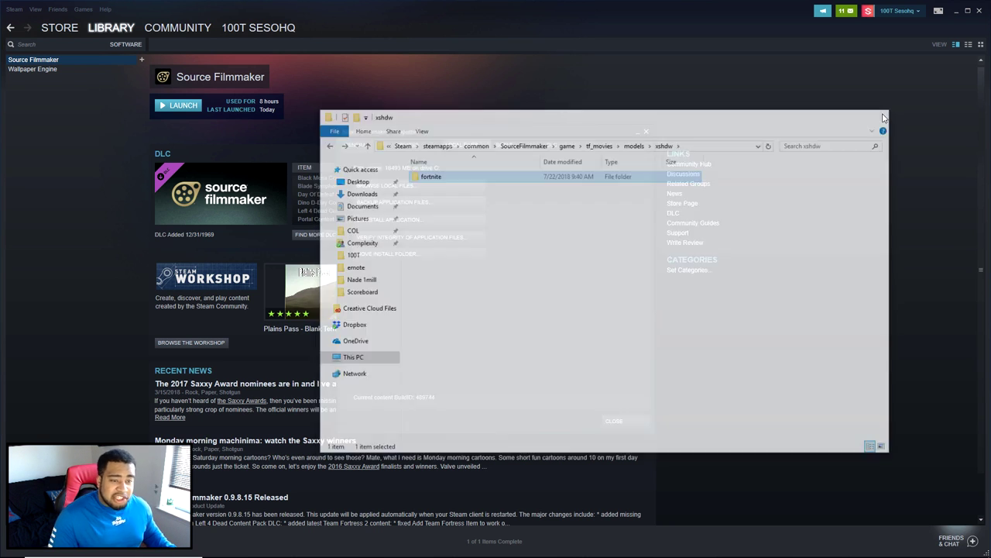
click(646, 133)
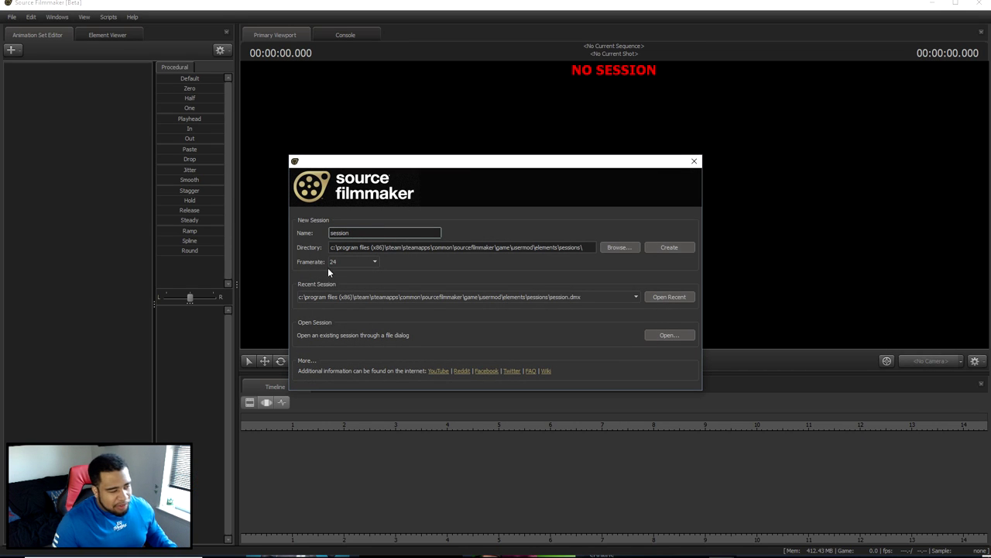
Switch to Source Filmmaker and create a new session in the default sessions directory at a framerate of 24.
drag(357, 232, 325, 230)
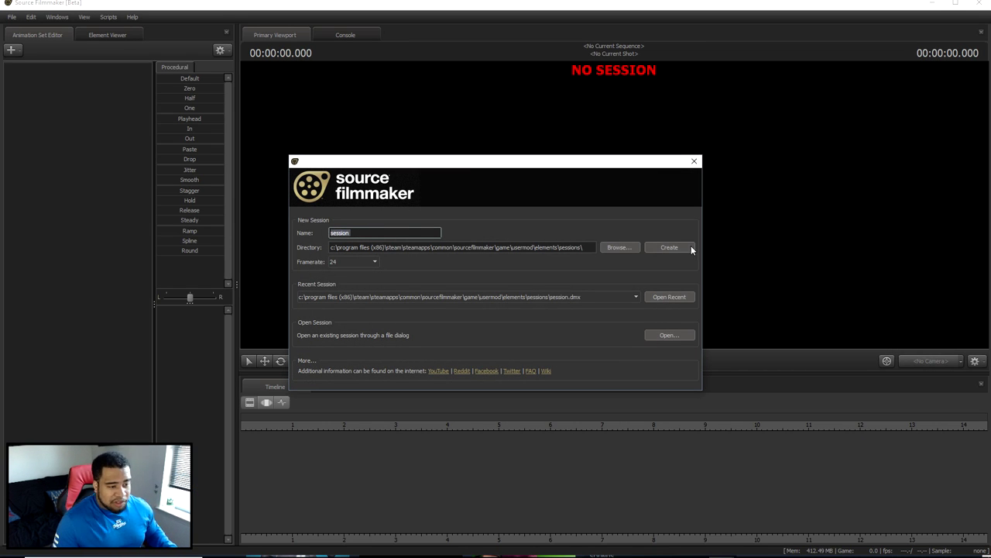
click(669, 247)
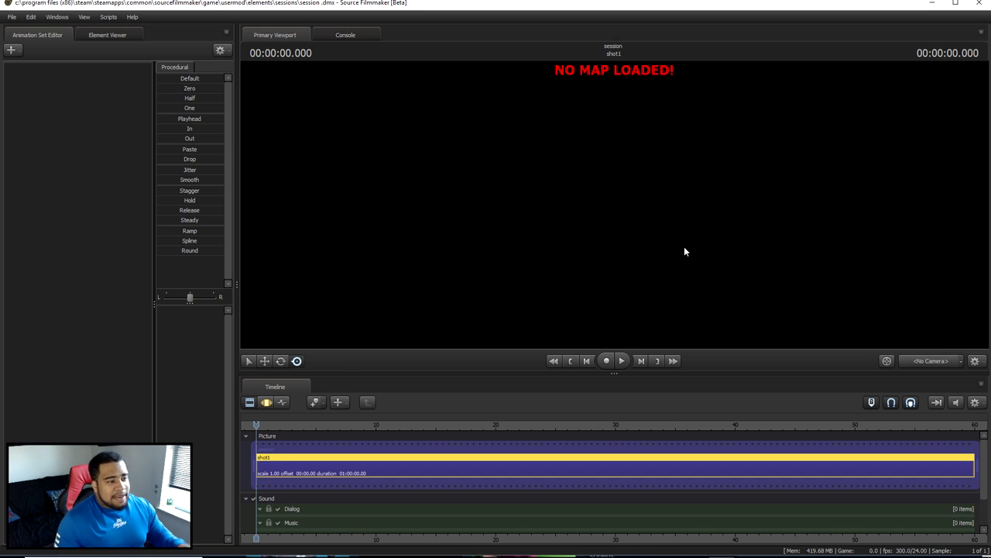
Load the whiteroom.bsp map into the session, filtering the map files by "white", and maximize the program window.
right_click(582, 128)
click(615, 220)
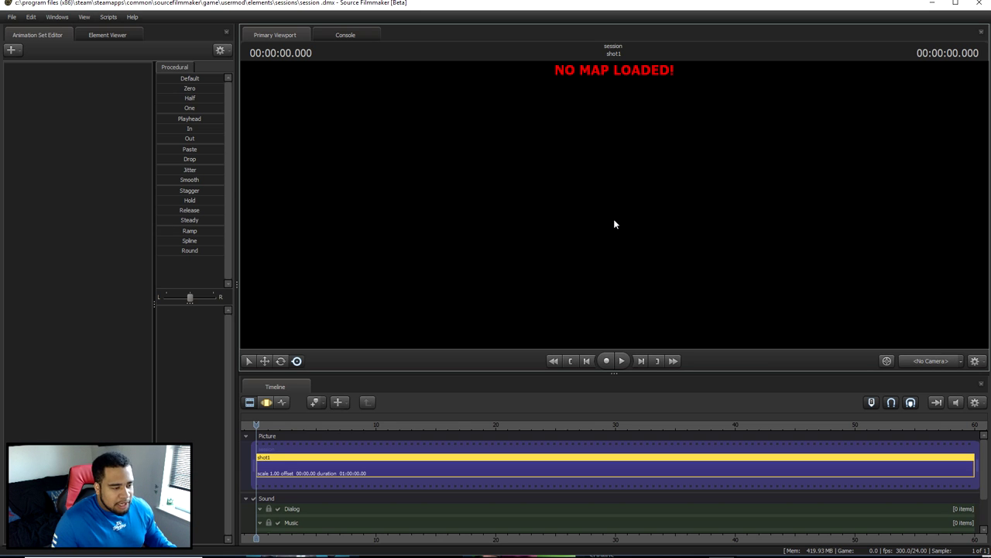
drag(477, 337, 405, 336)
text(white)
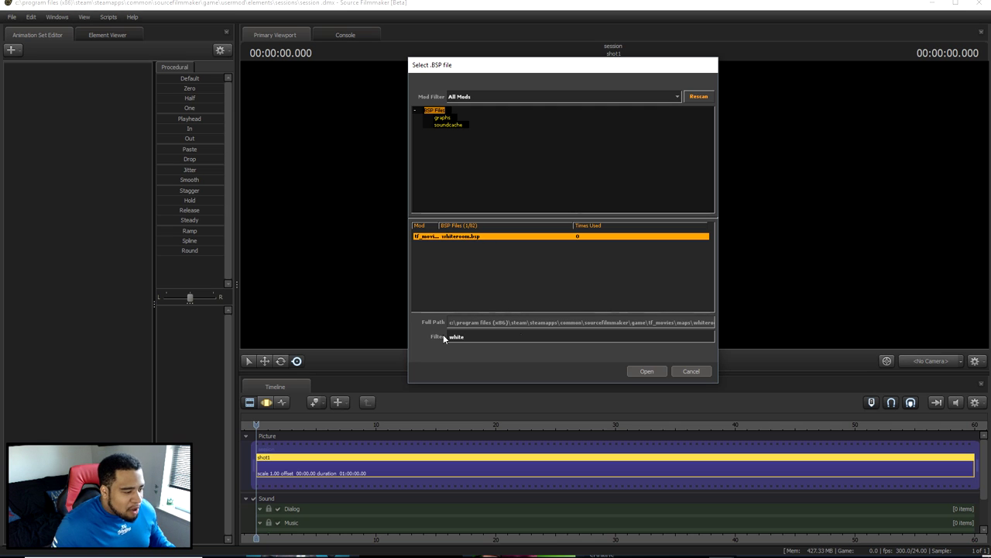
click(647, 371)
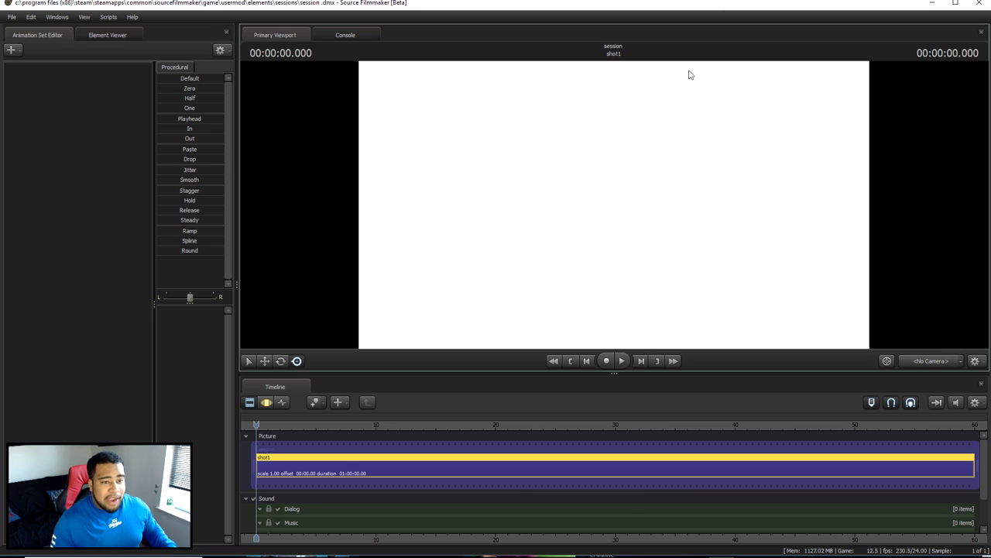
double_click(727, 4)
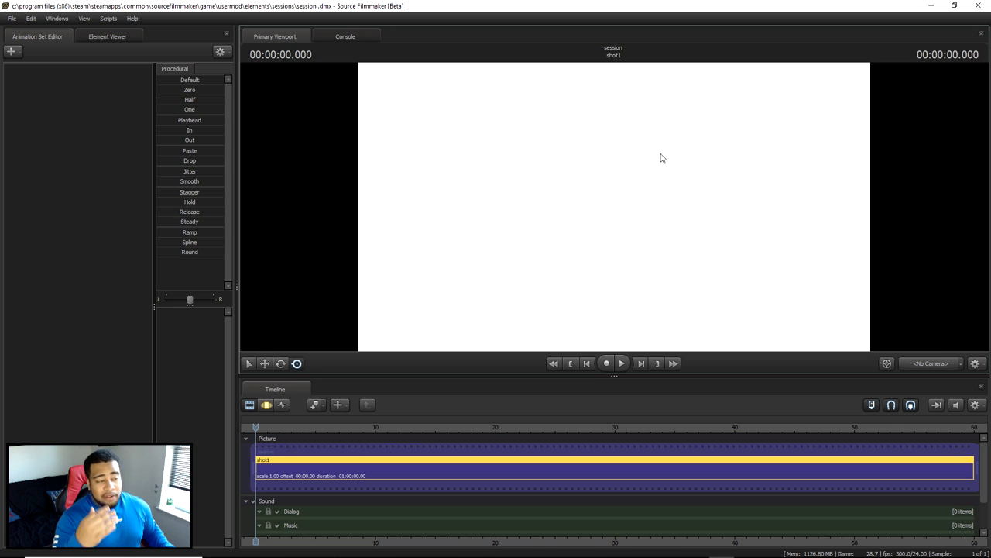
Open the model selection for a new animation set and preview the workshop models matching the "fortnite" filter.
right_click(96, 121)
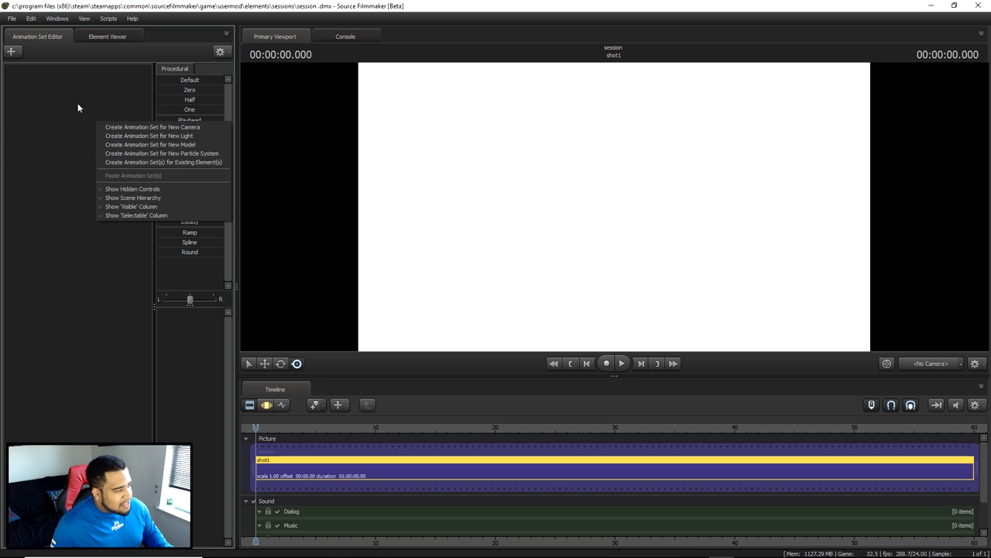
click(136, 144)
drag(475, 98, 452, 101)
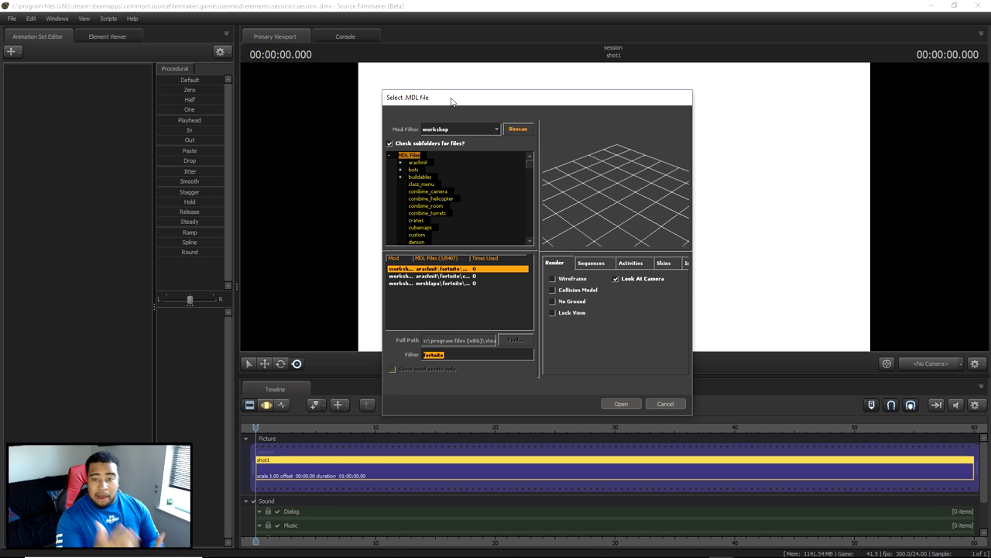
click(476, 277)
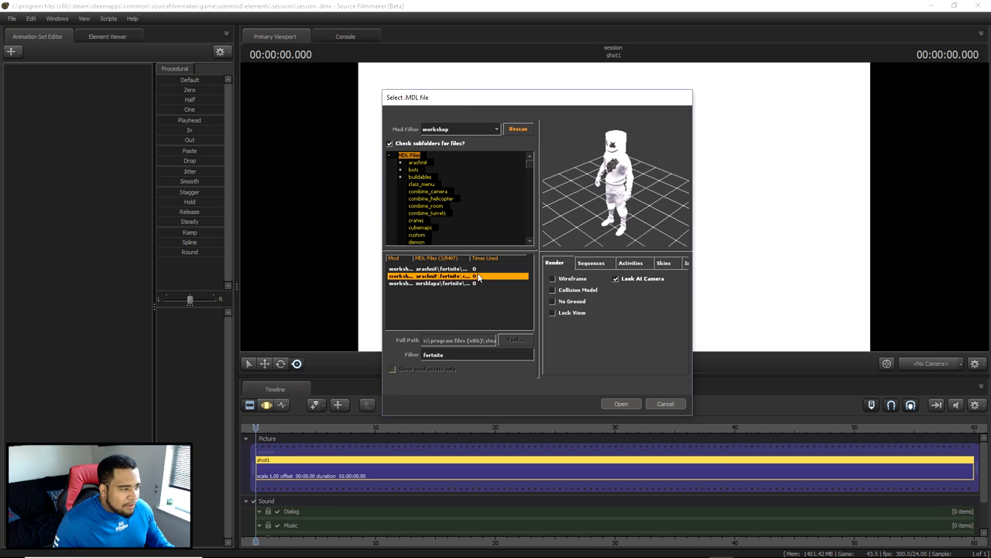
click(497, 130)
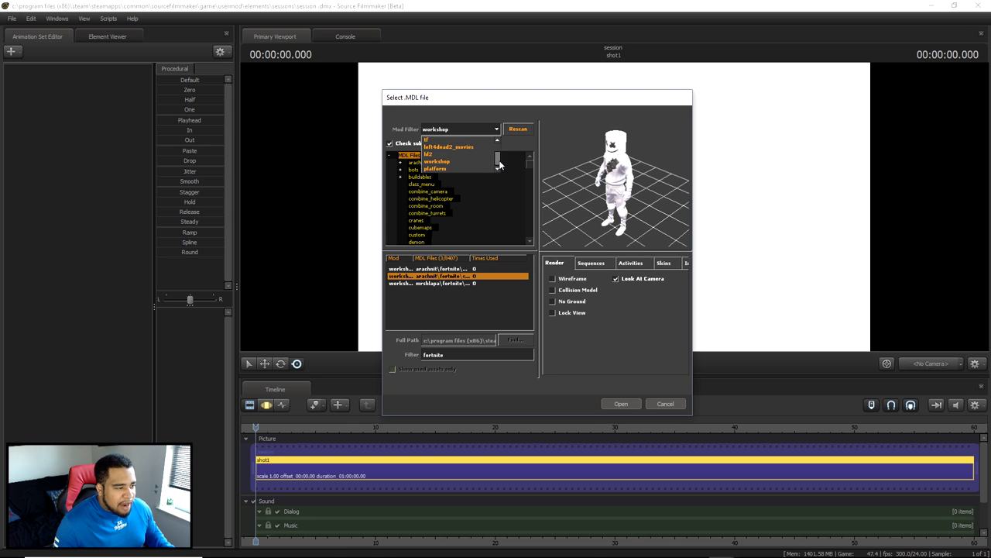
scroll(497, 149, down, 2)
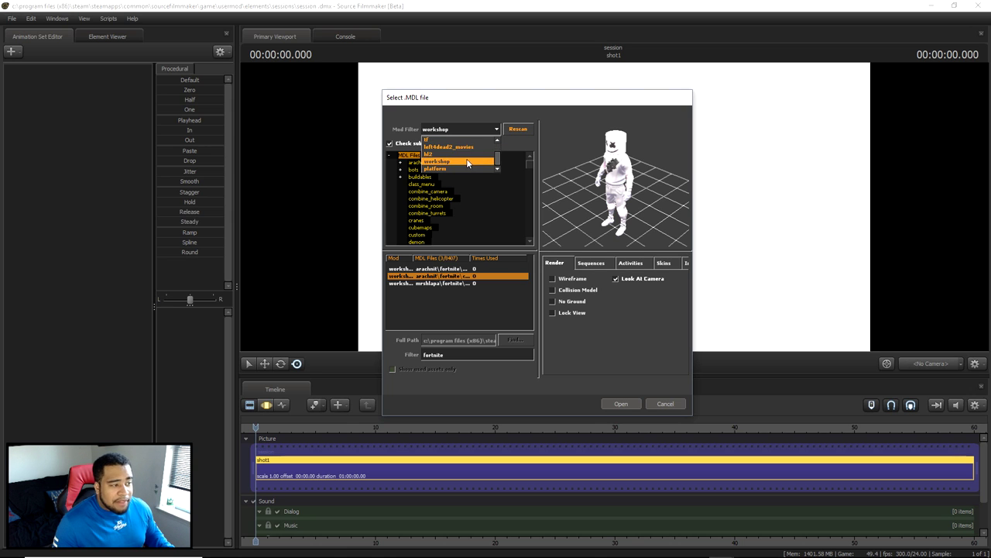
click(467, 164)
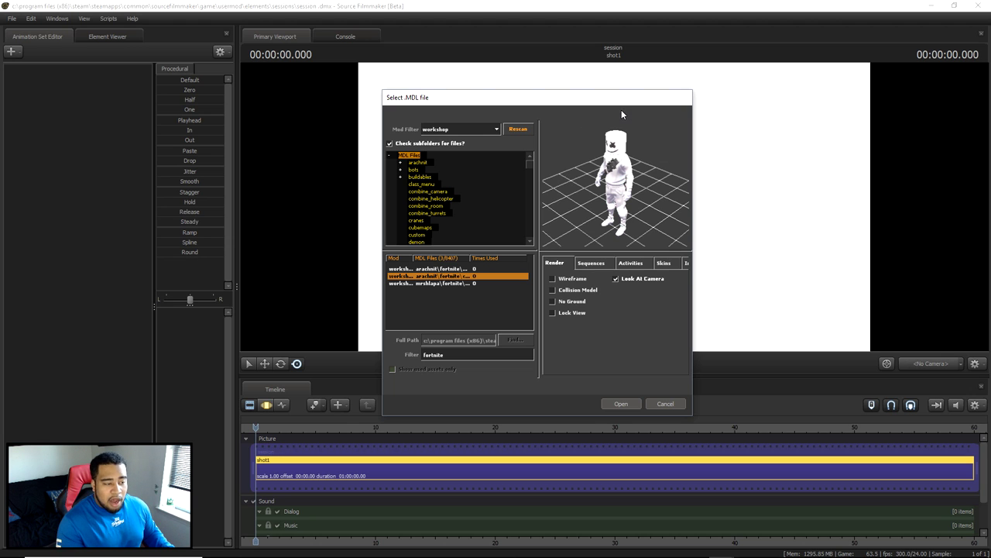
click(472, 286)
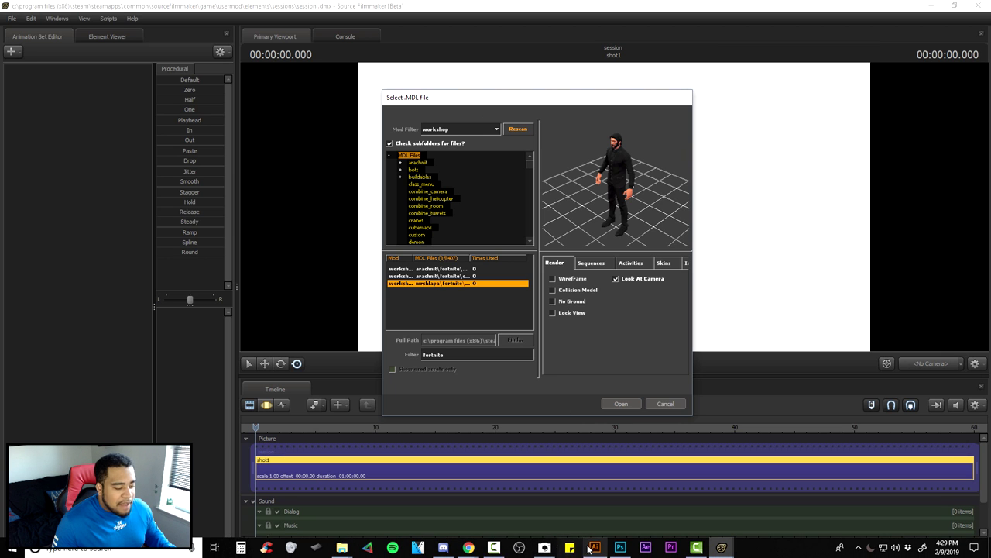
Switch to Chrome to view the Workshop's Fortnite items, return to Source Filmmaker and reposition the Workshop download queue over the viewport.
mouse_move(469, 548)
click(504, 458)
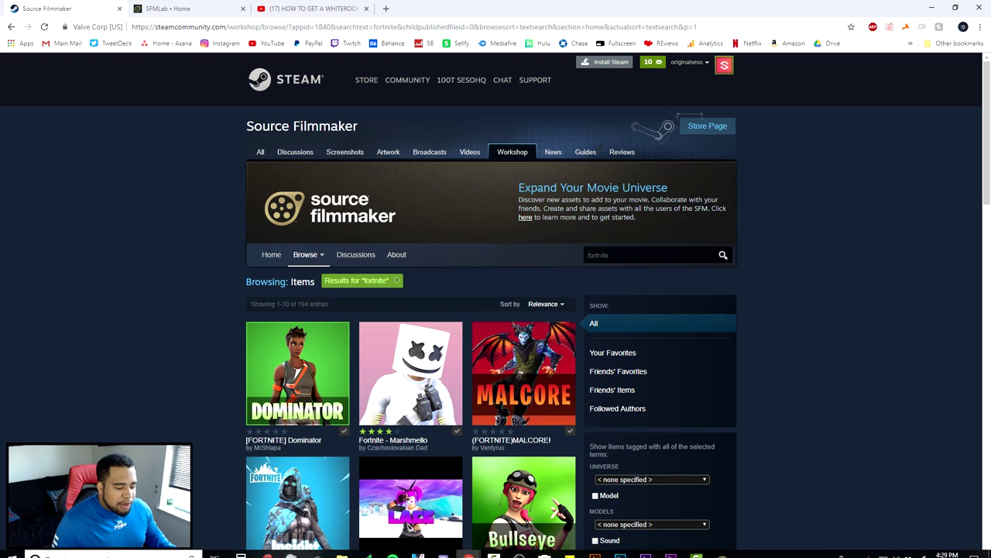
mouse_move(721, 548)
click(689, 501)
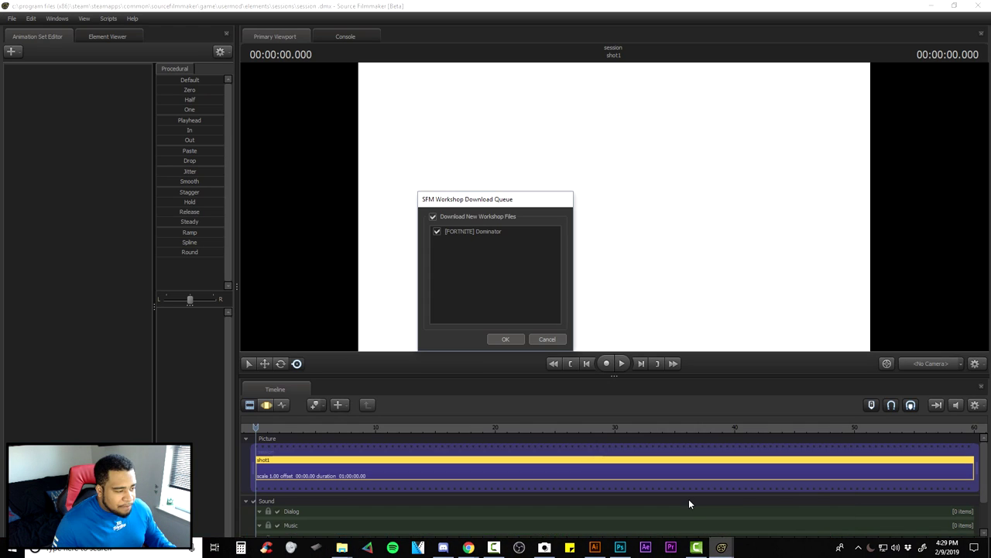
drag(548, 128, 540, 139)
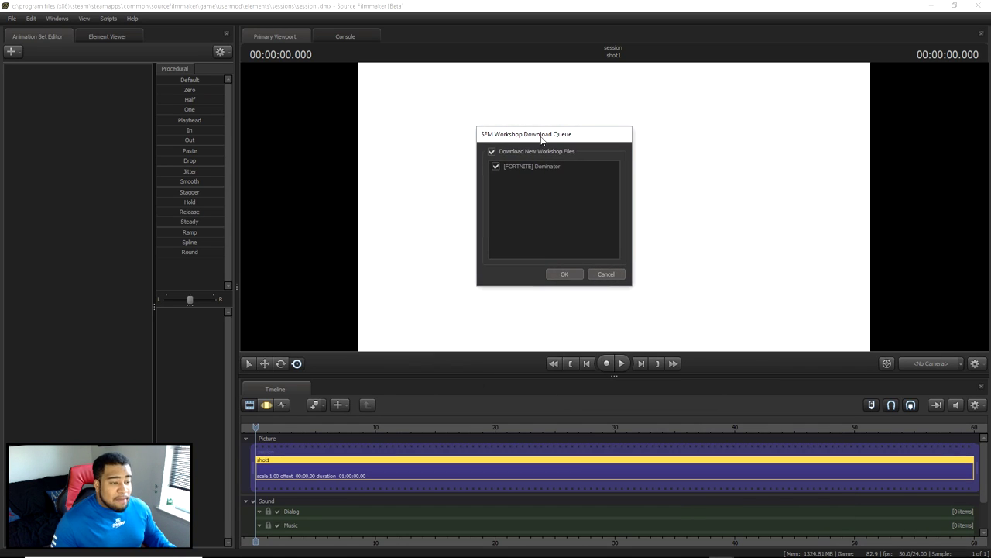
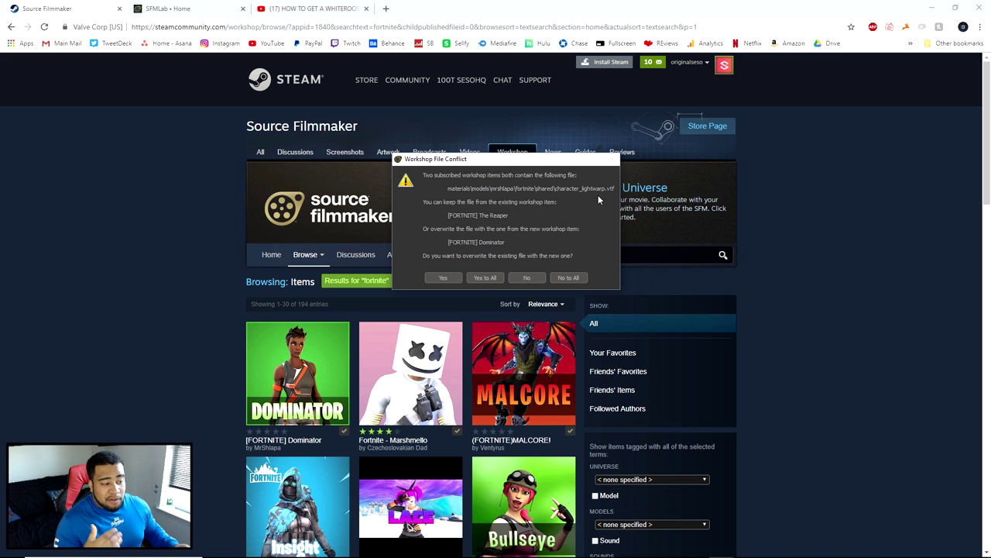
Overwrite all conflicting workshop files with the new items' versions, dismiss the download notice and switch to Source Filmmaker.
click(486, 278)
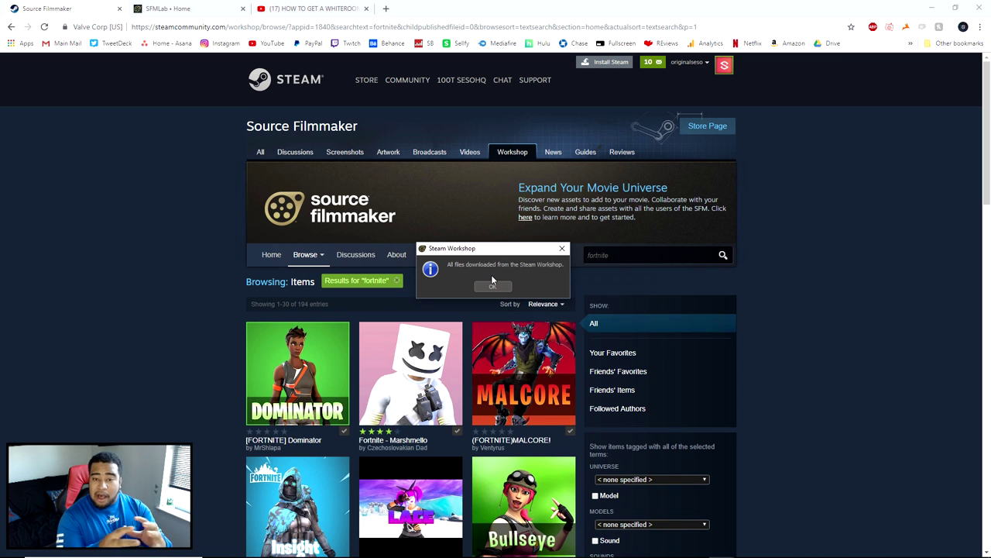
mouse_move(491, 250)
mouse_down()
mouse_move(576, 267)
mouse_move(495, 234)
mouse_move(487, 266)
mouse_move(478, 238)
mouse_up()
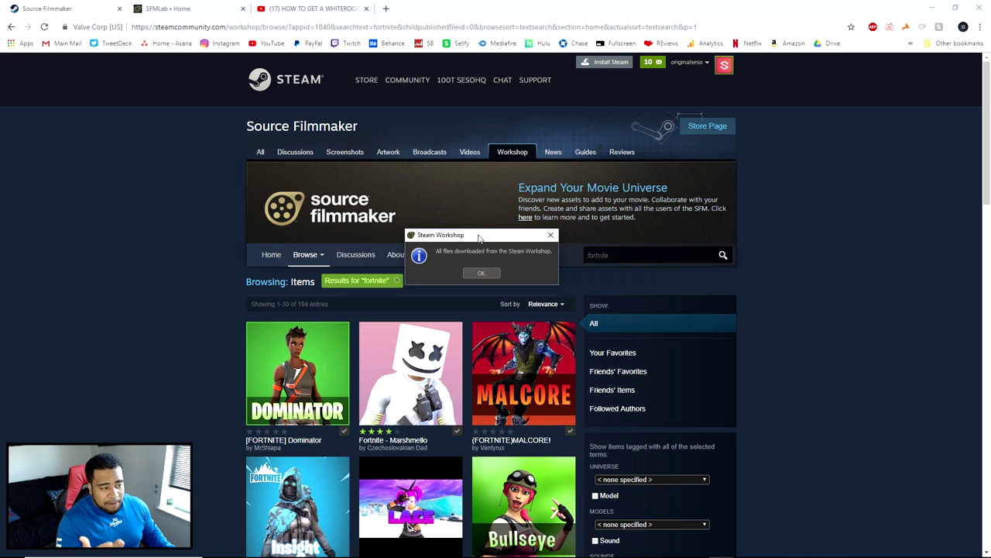
click(491, 274)
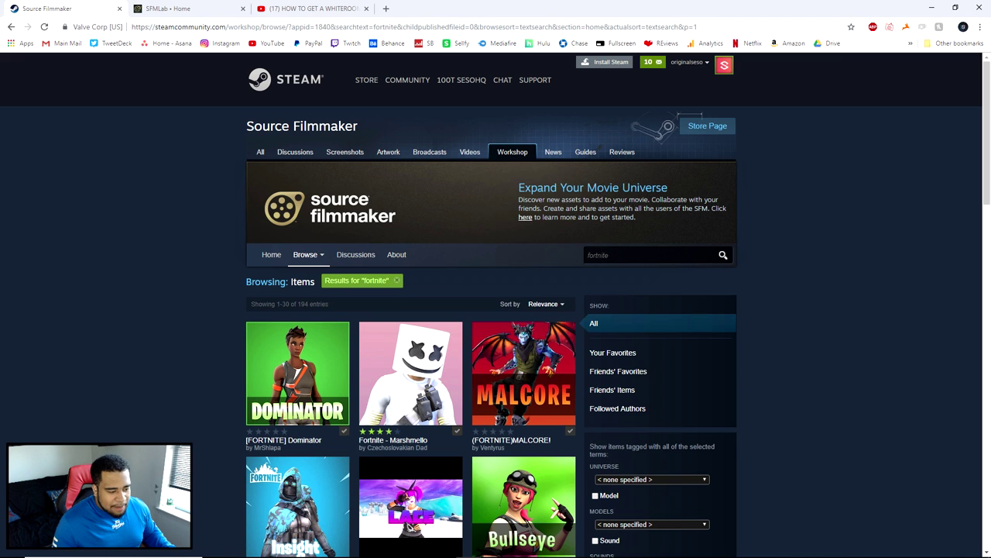
mouse_move(726, 547)
click(723, 494)
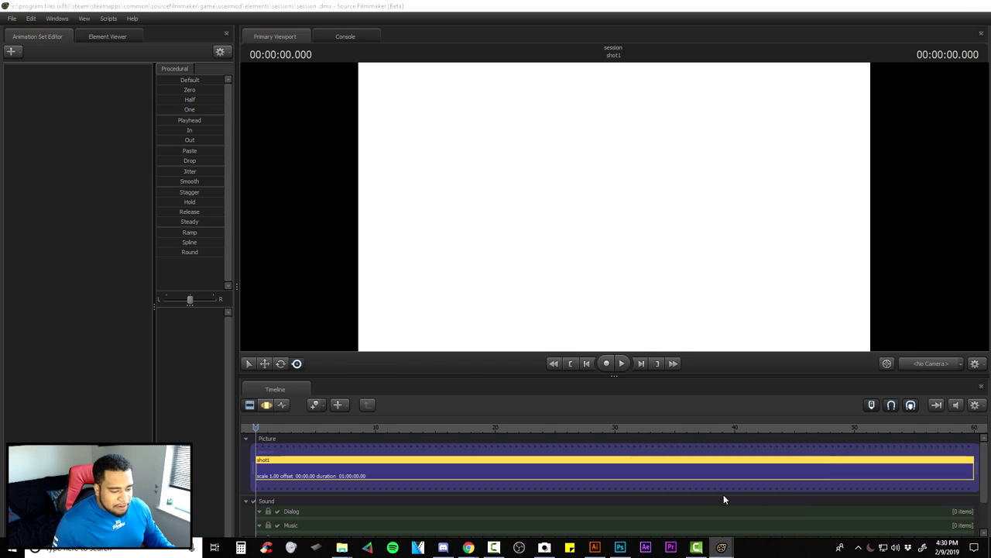
Rescan the workshop models and load the mrshlapa Fortnite model of the bearded man in a black suit as an animation set.
click(518, 129)
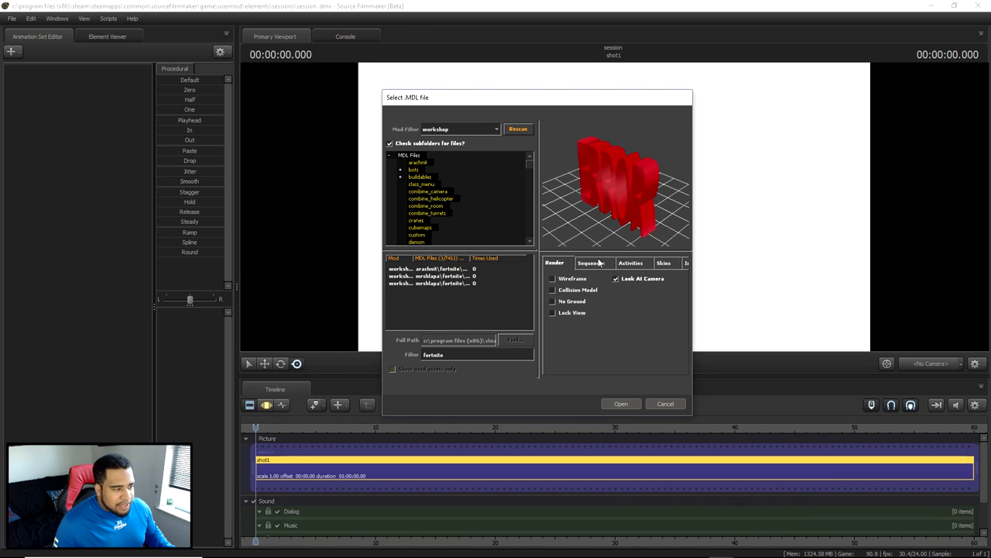
click(472, 277)
click(474, 283)
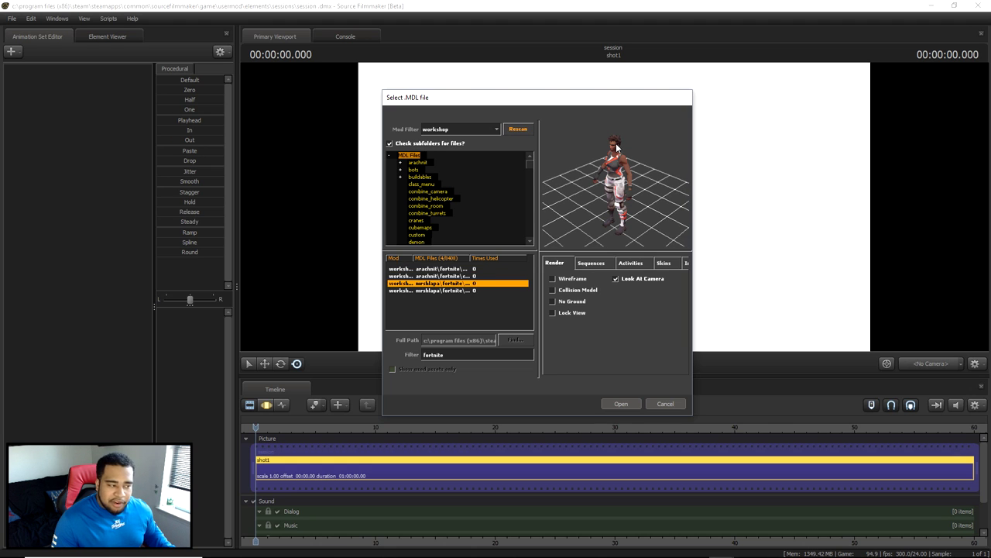
click(482, 291)
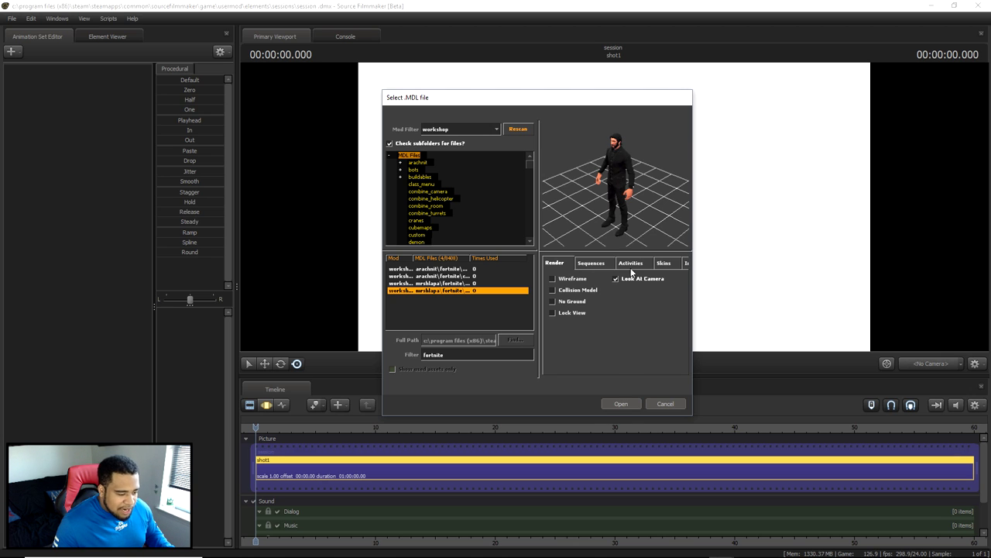
click(623, 403)
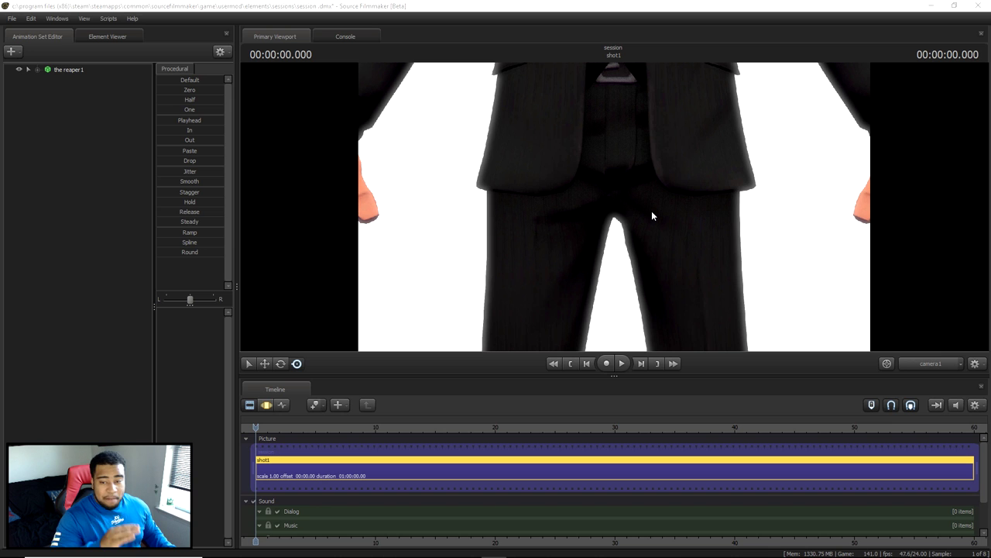
Examine the loaded Reaper model from different distances and heights, checking its entry in the animation set list.
drag(648, 159, 697, 159)
key(s)
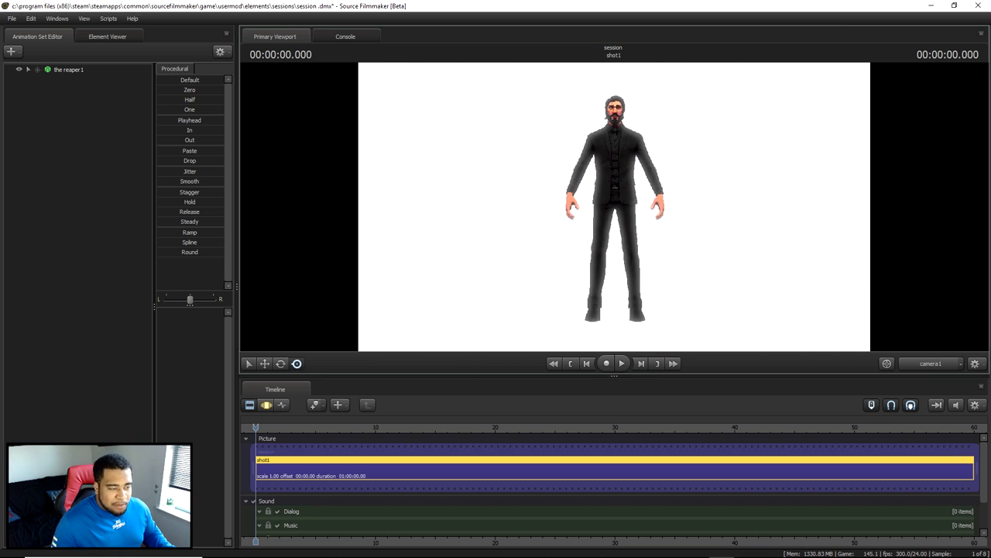
key(w)
drag(649, 159, 615, 209)
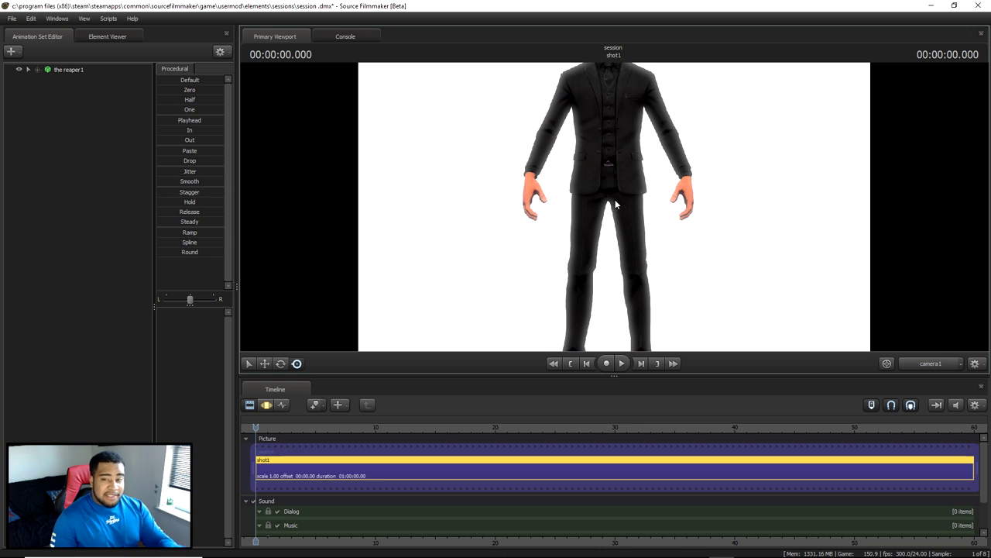
click(69, 69)
drag(542, 182, 836, 139)
mouse_move(614, 207)
mouse_down()
mouse_move(604, 240)
mouse_move(720, 256)
mouse_move(829, 225)
mouse_move(829, 194)
mouse_move(617, 209)
mouse_up()
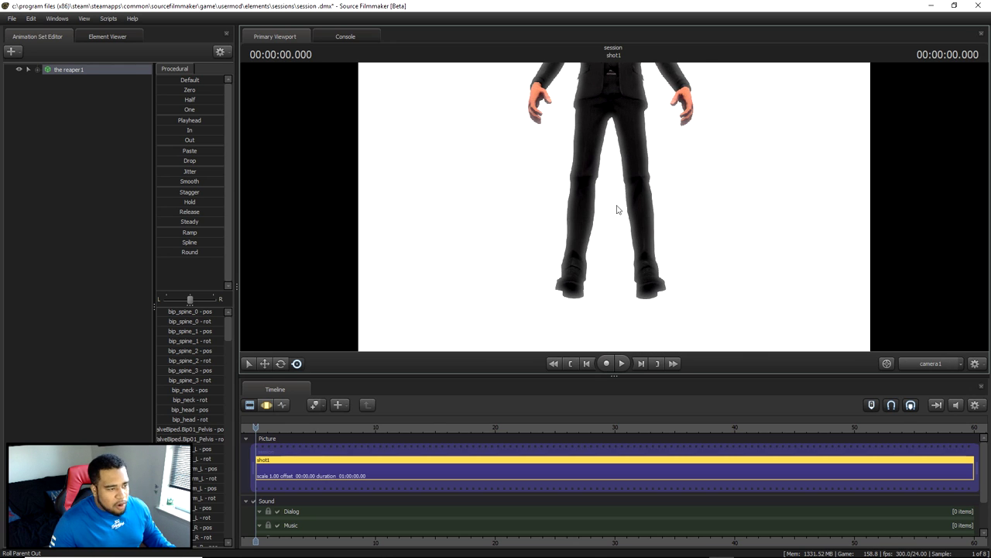
click(86, 95)
drag(524, 133, 615, 210)
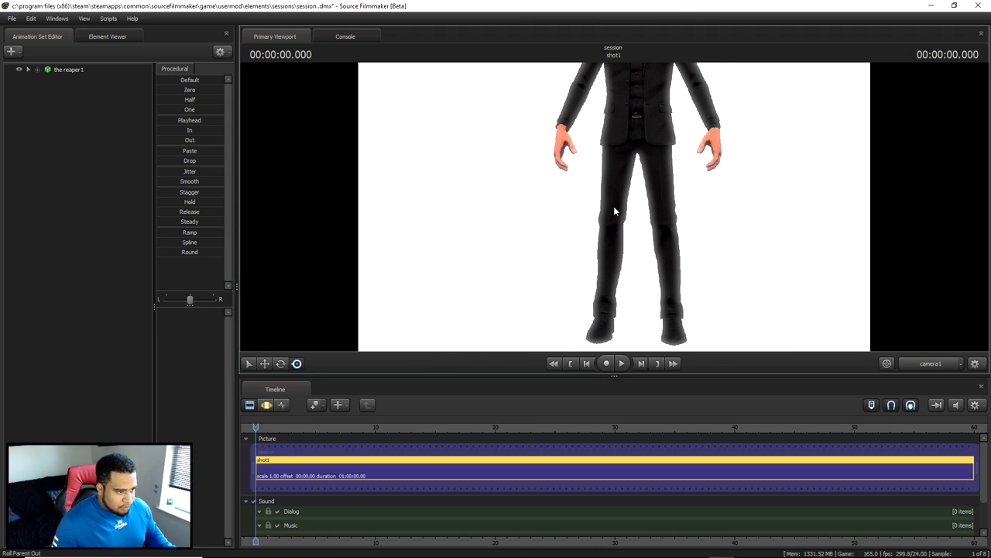
click(87, 70)
drag(690, 176, 614, 206)
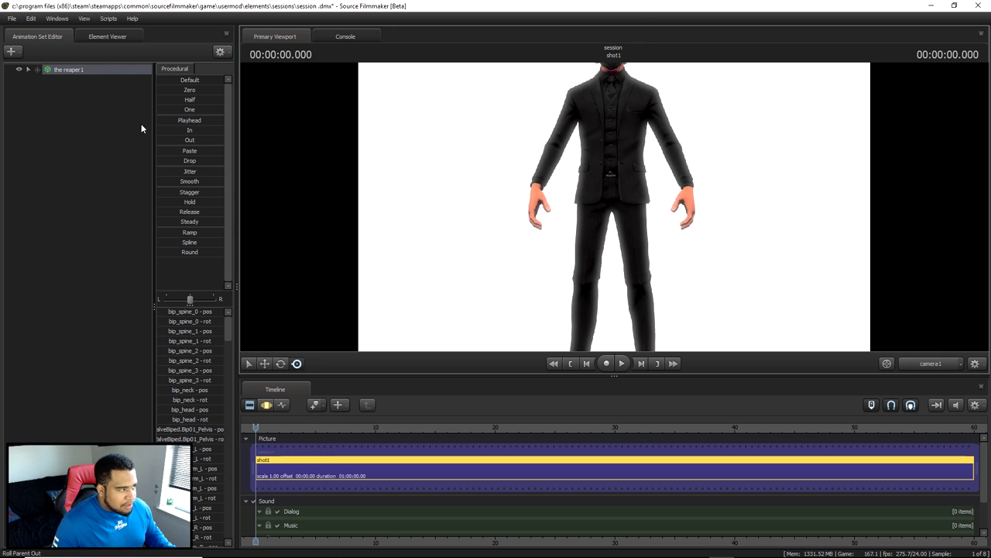
click(94, 70)
click(149, 160)
Examine the Reaper's face and upper body up close and from a slightly angled view.
mouse_move(680, 152)
mouse_down()
mouse_move(615, 206)
mouse_move(680, 151)
mouse_up()
drag(680, 227, 599, 193)
key(w)
key(w)
key(w)
key(s)
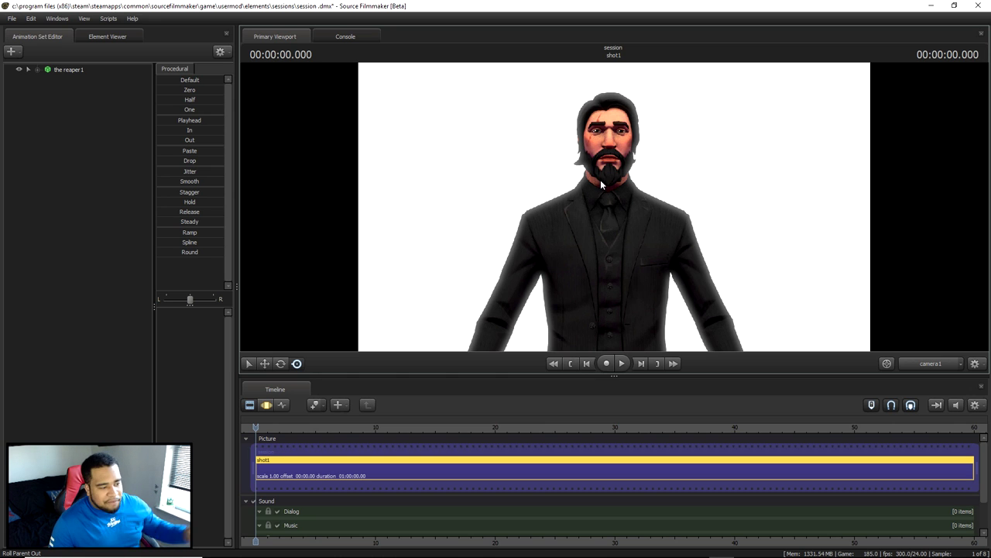
drag(490, 244, 613, 210)
right_click(444, 256)
click(456, 217)
key(s)
Show the Reaper's skeleton in the Motion Editor and select the right upper arm bone, bip_upperArm_R.
click(97, 72)
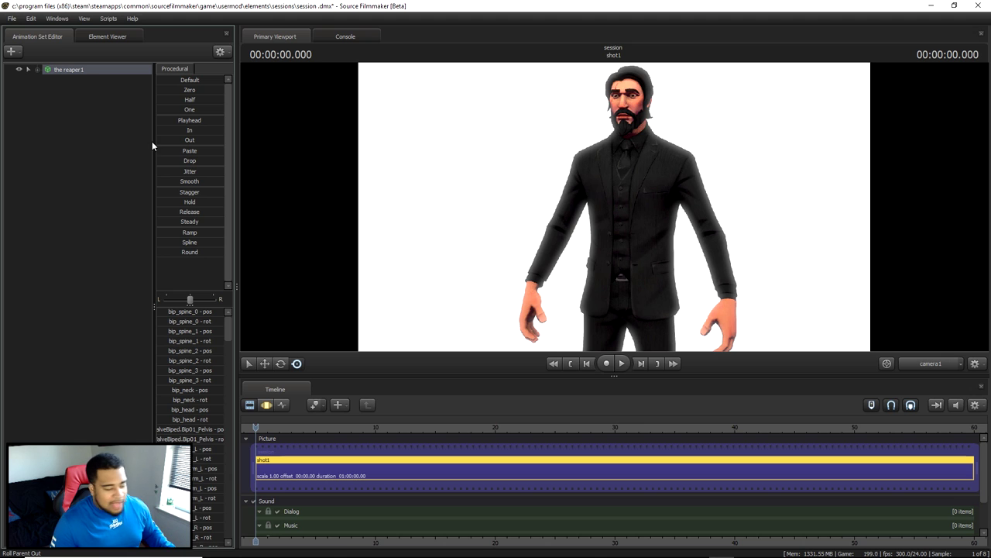
click(267, 405)
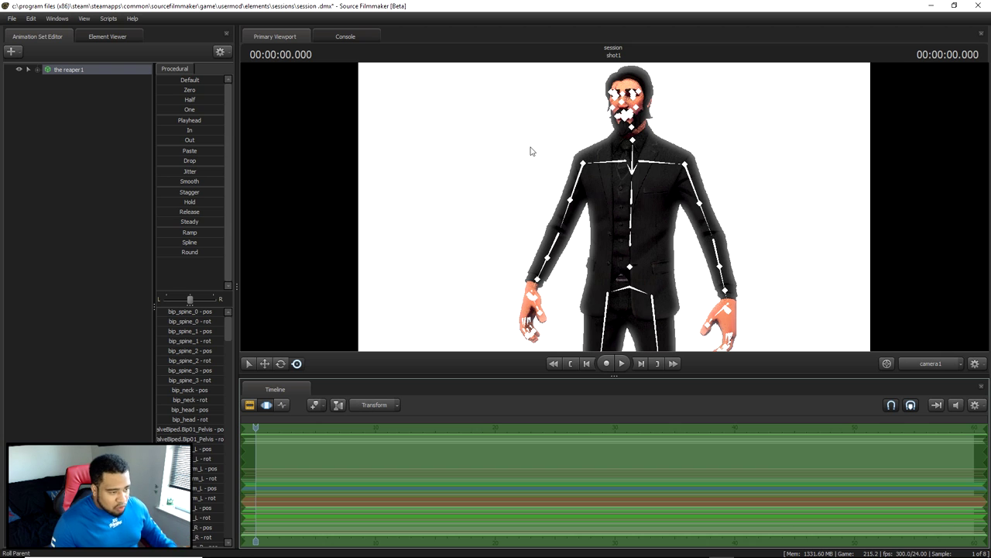
click(579, 185)
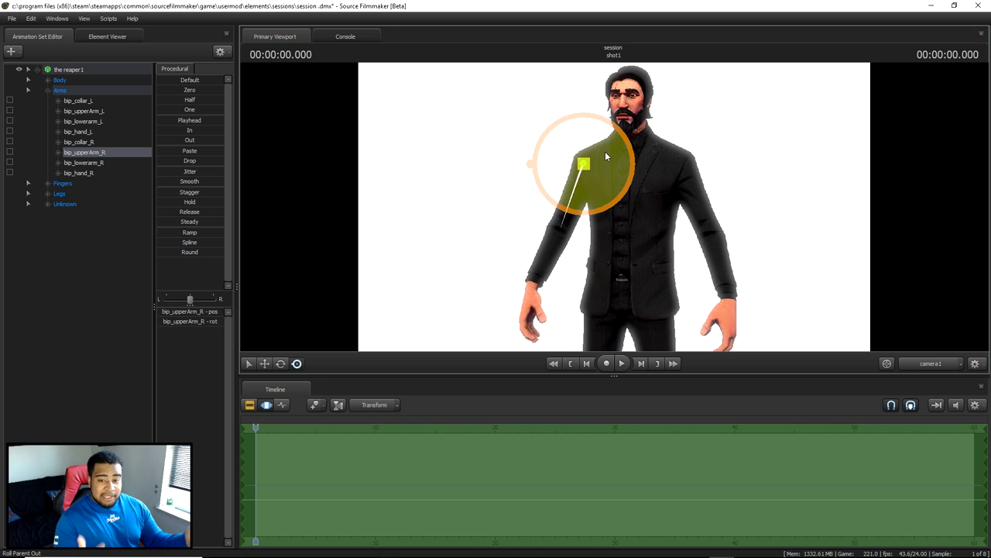
Try to shift the right upper arm bone with the Move tool and undo the shift.
click(266, 363)
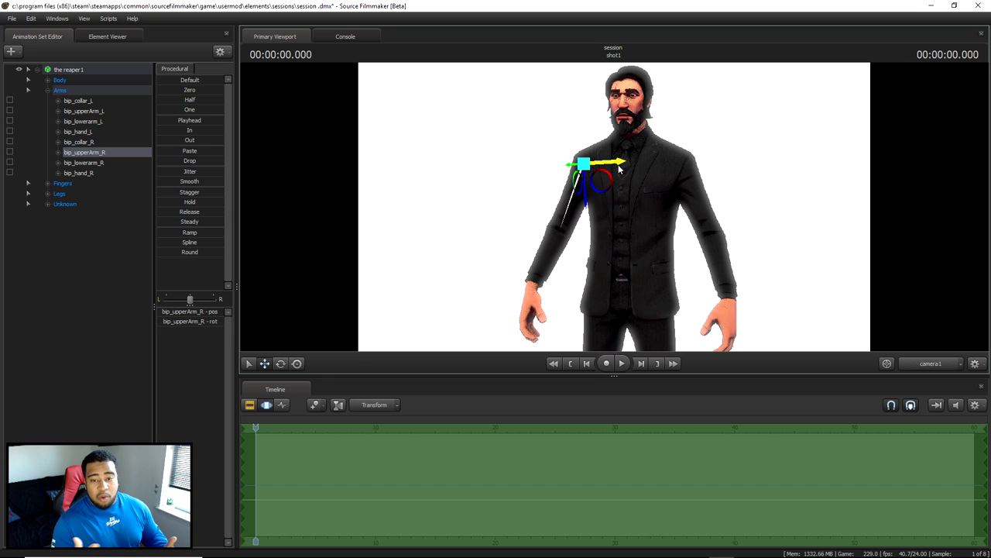
drag(619, 166, 580, 197)
key(ctrl+z)
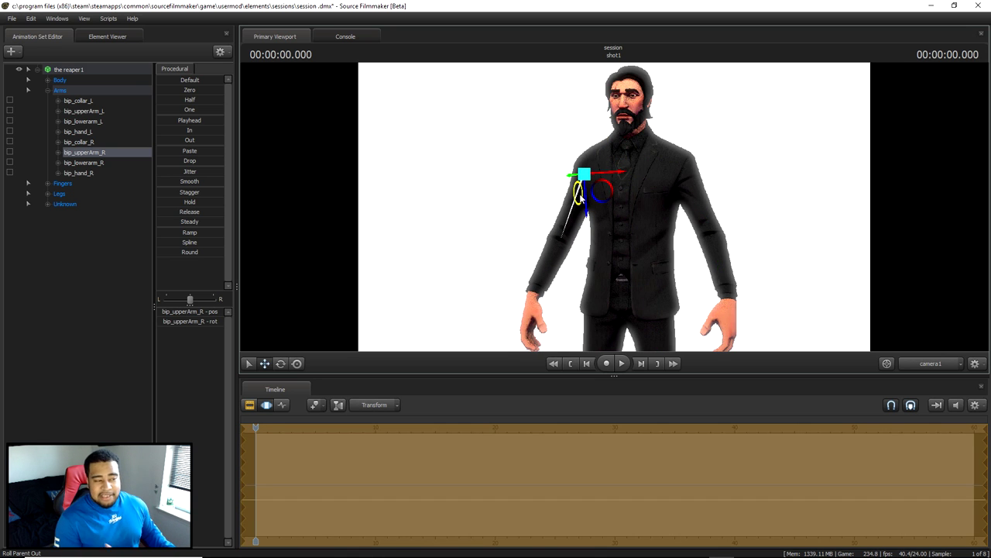
key(ctrl)
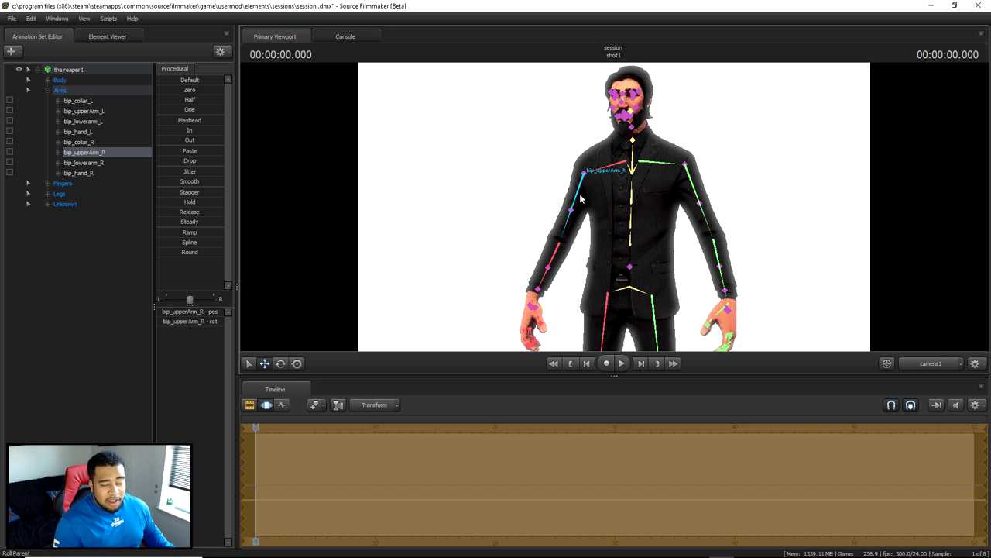
key(ctrl+z)
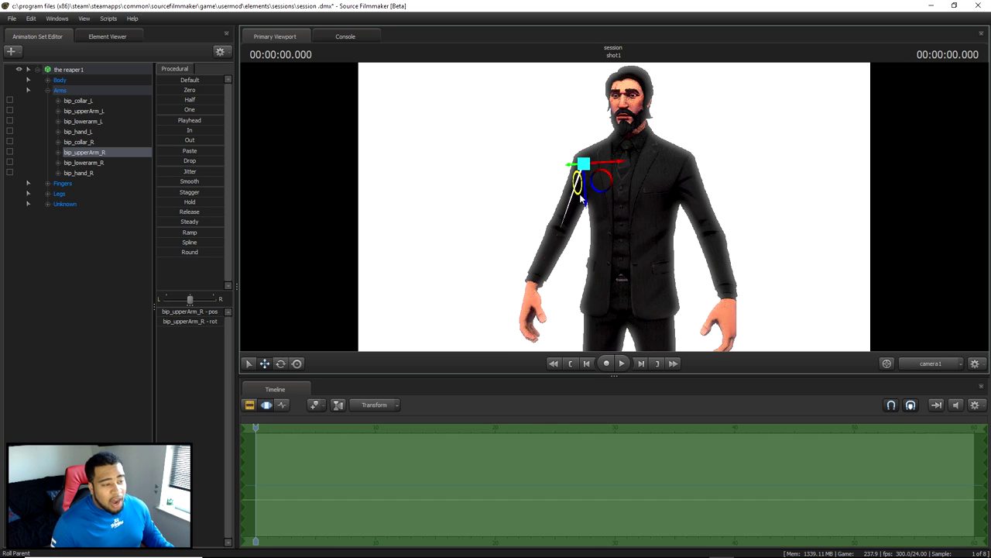
Rotate the right upper arm bone slightly with the Rotate tool, undoing a first trial rotation.
click(280, 363)
mouse_move(584, 180)
mouse_down()
mouse_move(594, 150)
mouse_move(552, 145)
mouse_move(580, 148)
mouse_move(554, 159)
mouse_move(558, 184)
mouse_move(582, 172)
mouse_up()
key(ctrl+z)
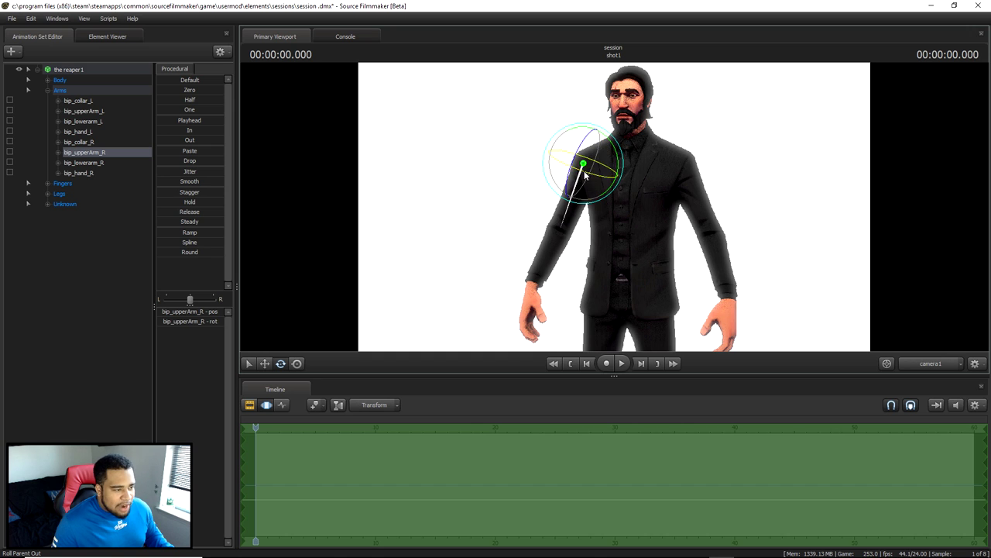
drag(578, 164, 613, 173)
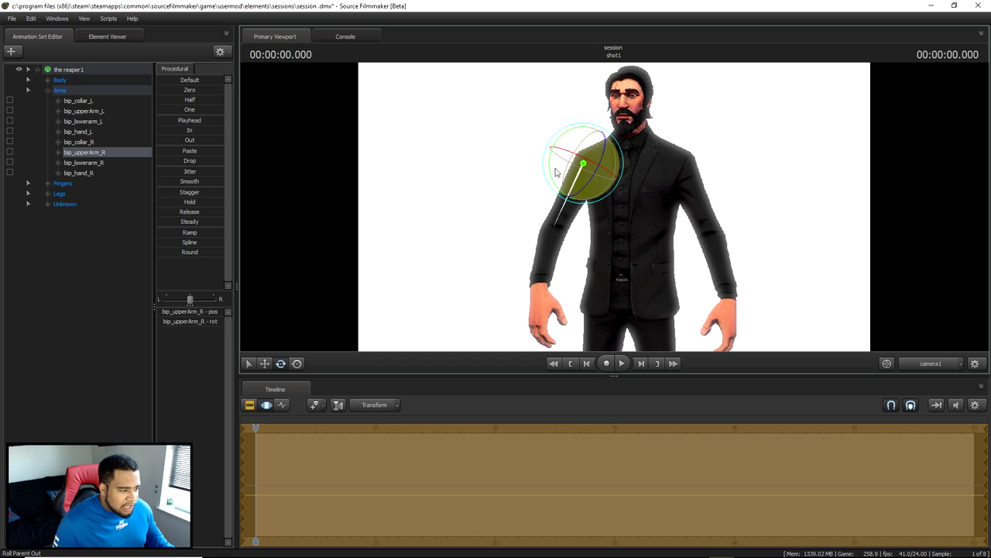
Rotate the right lower arm bone, bip_lowerarm_R, to bend the elbow and bring the hand across the front of the torso.
key(ctrl)
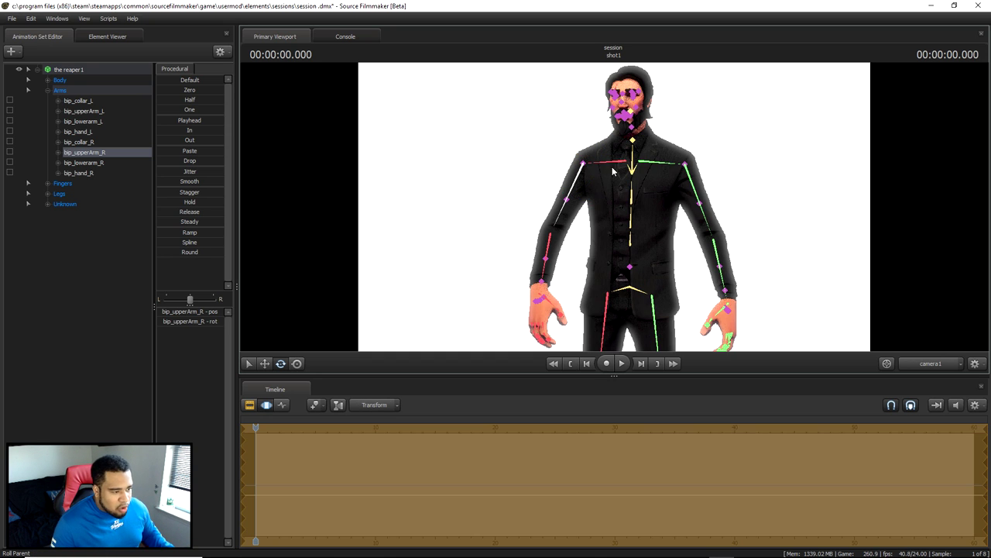
ctrl+click(549, 244)
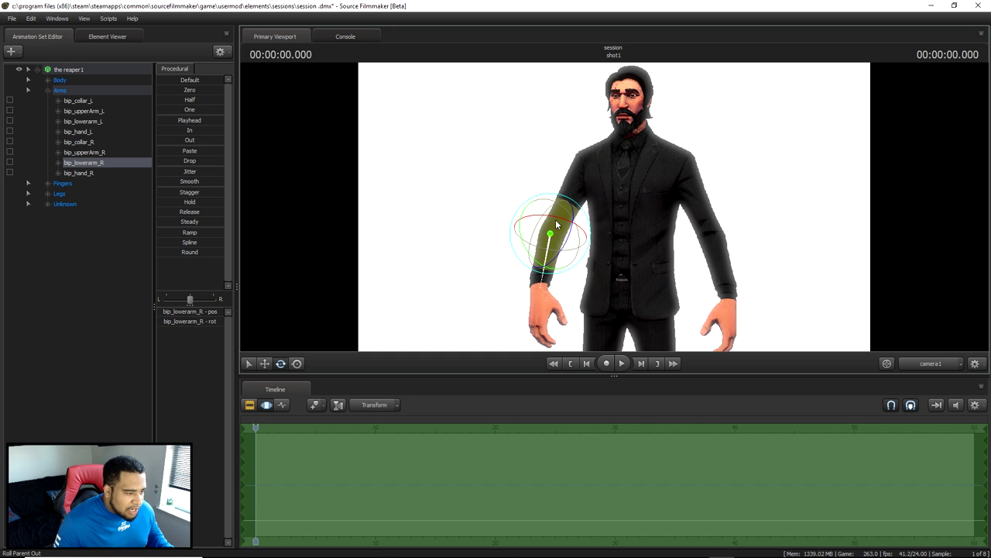
drag(546, 216, 573, 238)
key(ctrl+z)
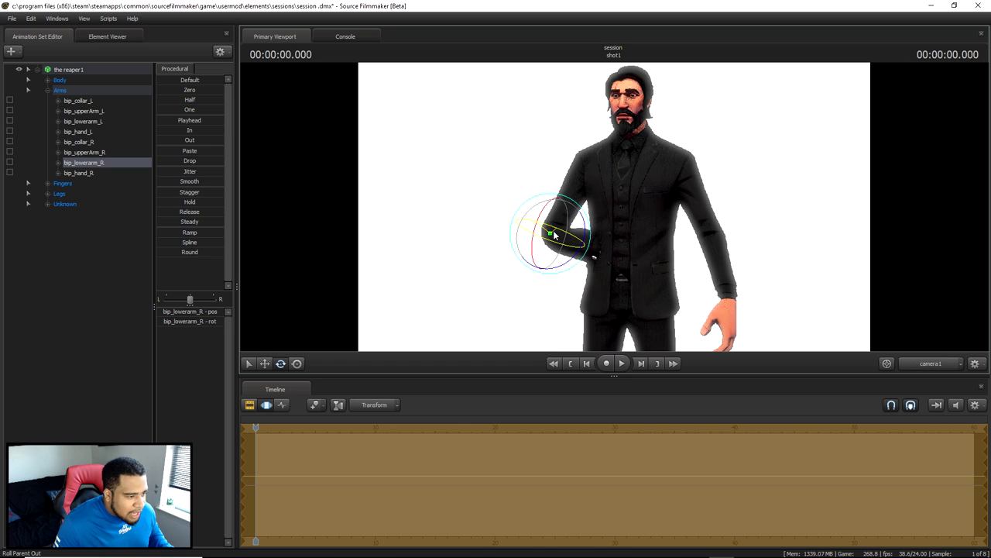
drag(571, 238, 647, 208)
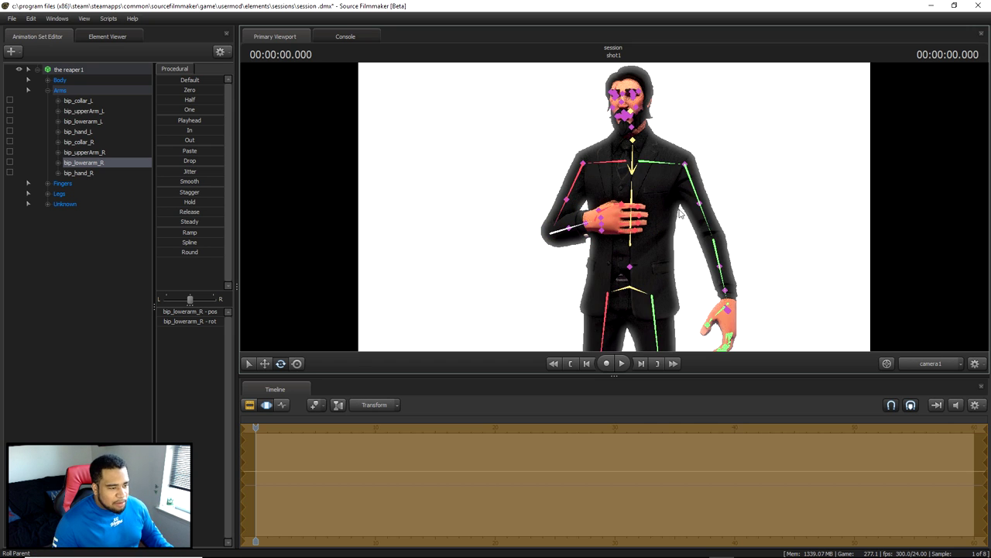
Curl the right index finger by rotating bone bip_index_1_R, undoing the trial rotations about the wrong axes.
right_click(667, 202)
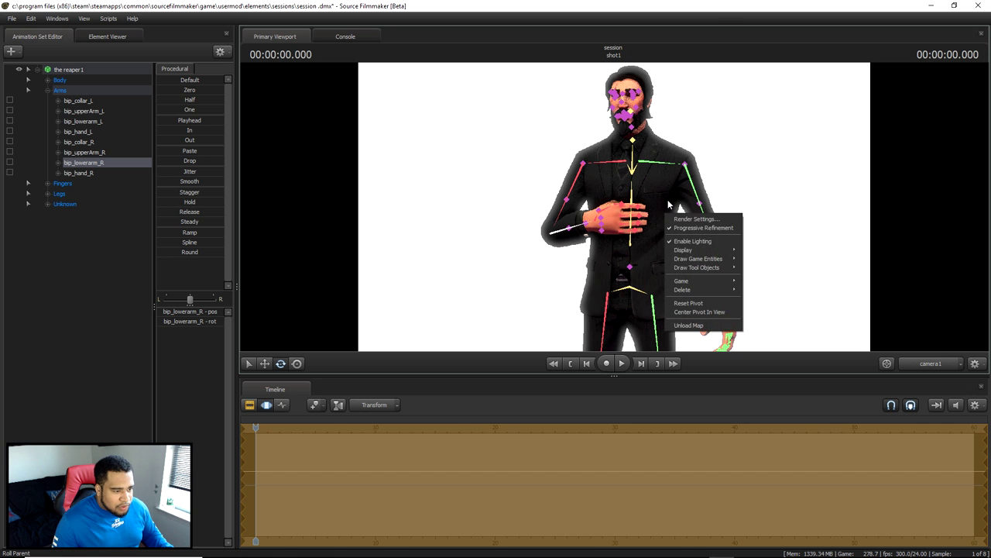
click(666, 202)
right_click(667, 202)
click(663, 221)
scroll(614, 206, up, 6)
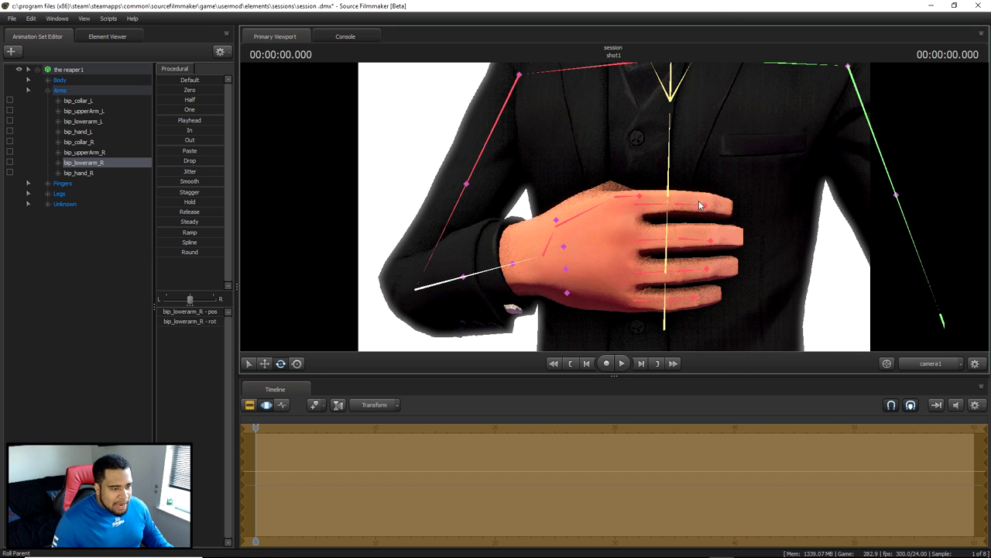
click(692, 206)
drag(665, 207, 692, 205)
key(ctrl+z)
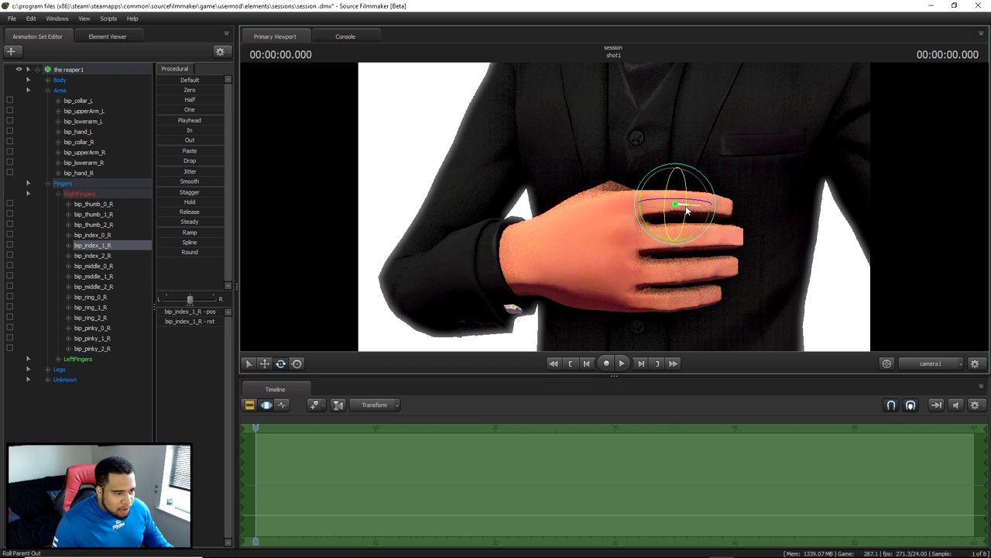
drag(653, 210, 692, 208)
key(ctrl+z)
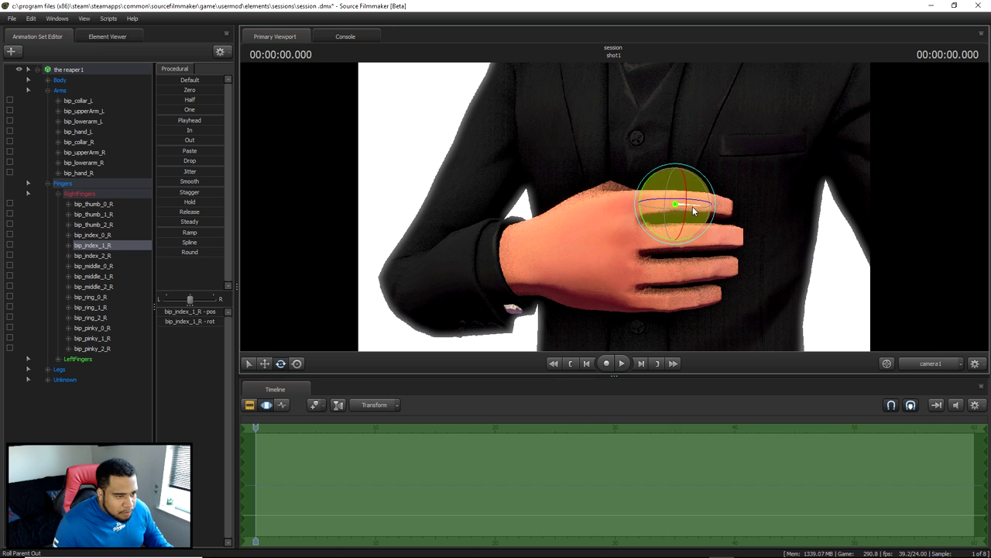
mouse_move(713, 206)
mouse_down()
mouse_move(741, 204)
mouse_move(702, 207)
mouse_up()
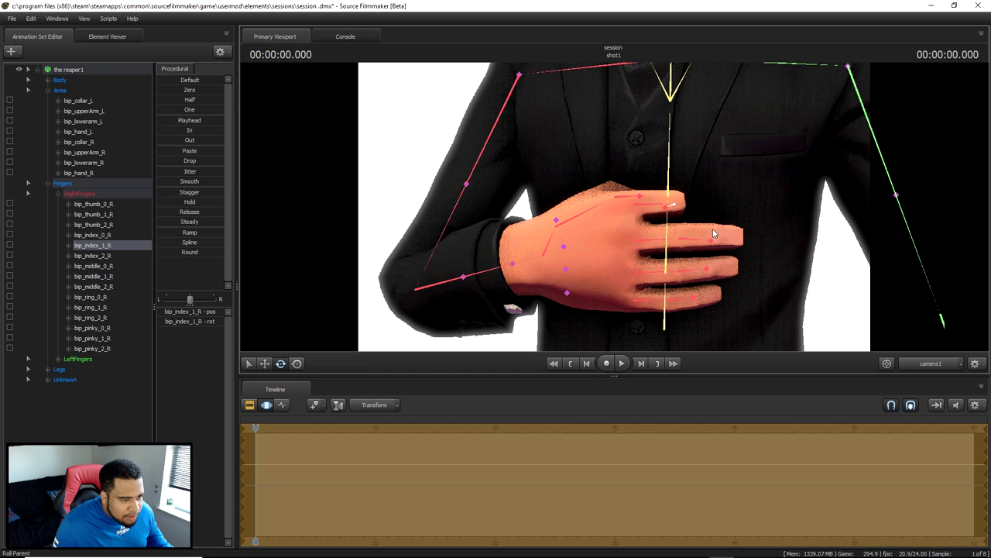
Curl the right middle finger by rotating bone bip_middle_1_R.
ctrl+click(695, 237)
drag(704, 240, 740, 243)
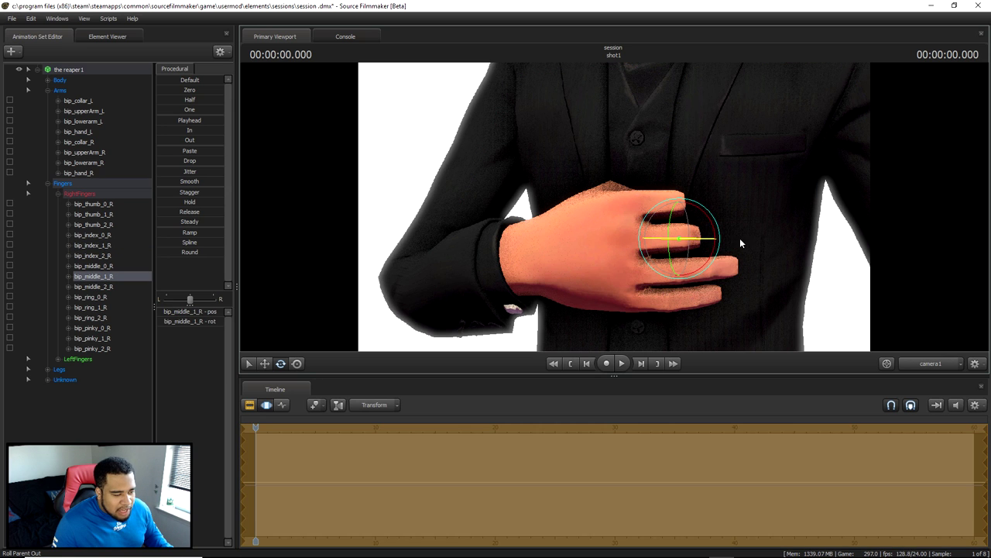
key(ctrl)
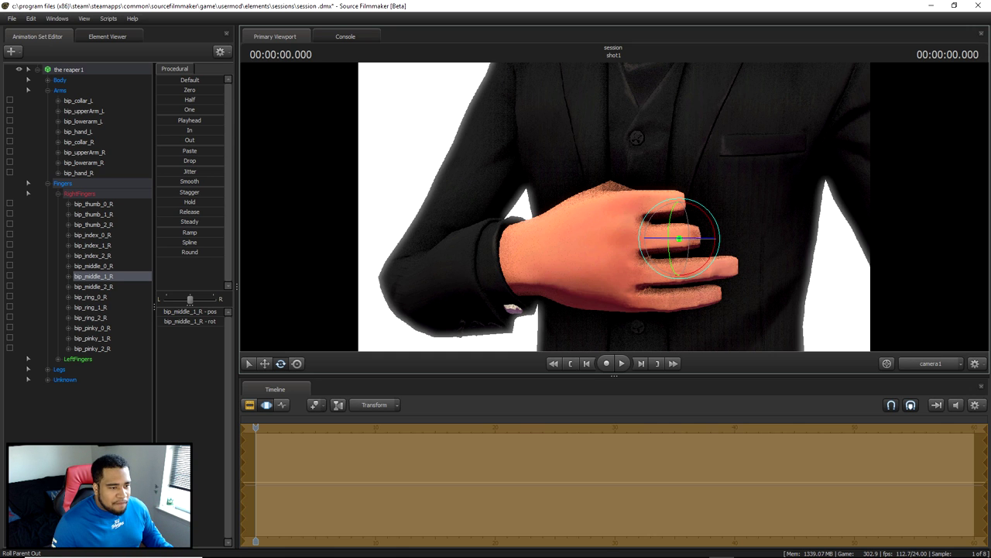
scroll(667, 120, down, 5)
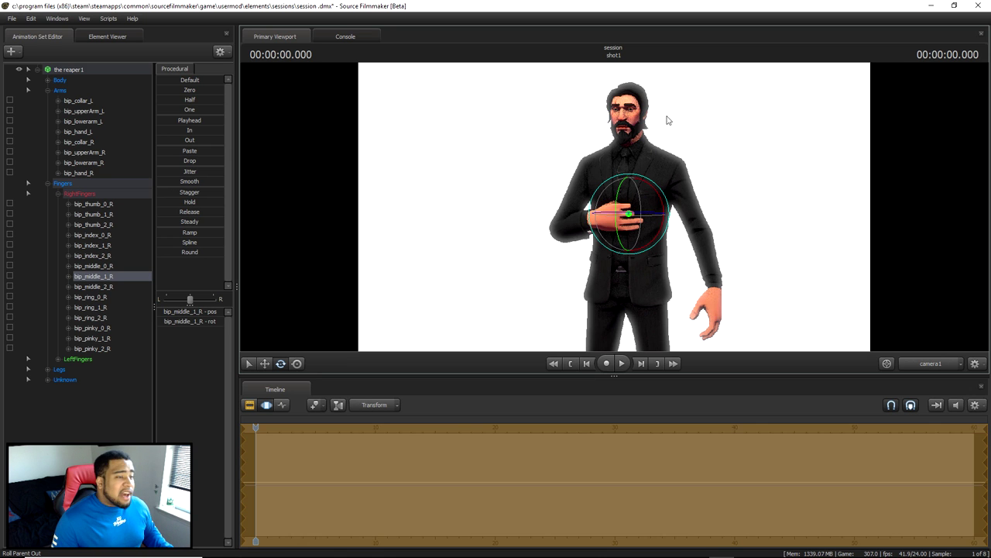
Frame the Reaper's face close up in the viewport and stop the timeline playback.
drag(668, 120, 732, 139)
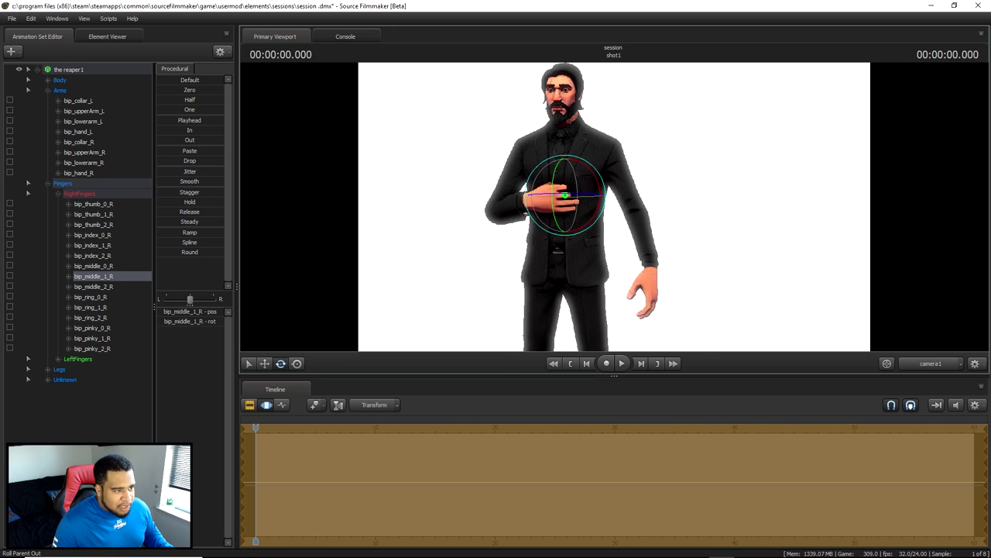
scroll(671, 222, up, 5)
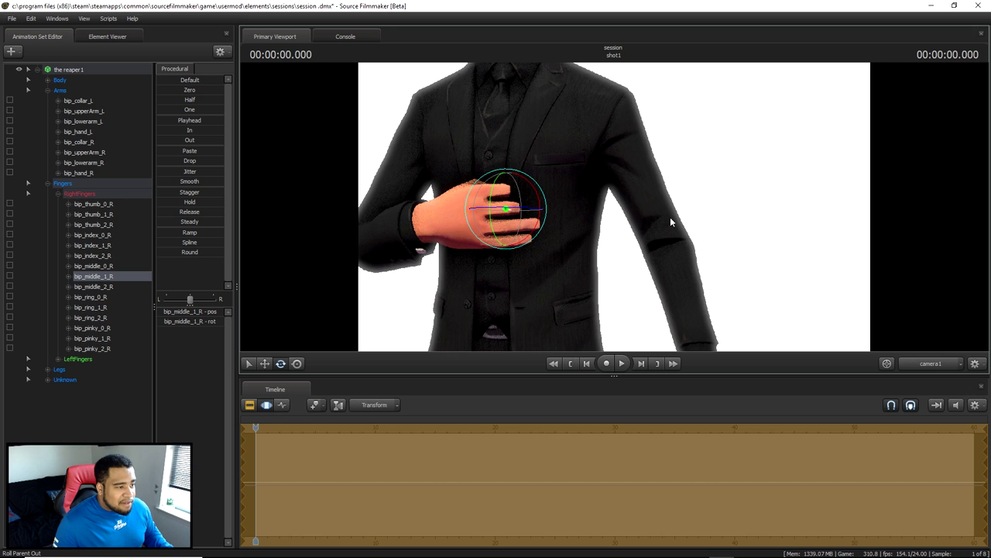
drag(671, 222, 779, 250)
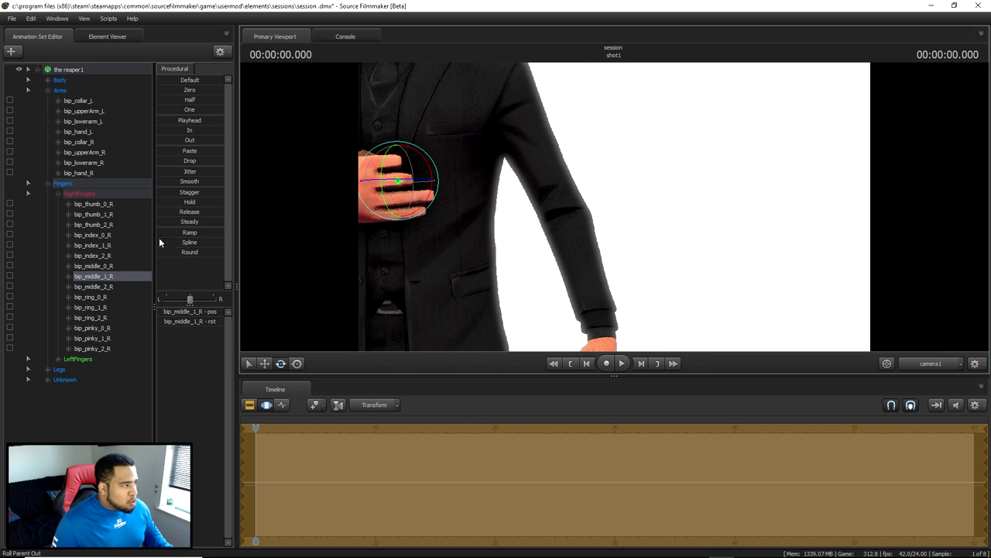
click(142, 396)
drag(573, 225, 527, 190)
key(s)
key(w)
key(s)
key(space)
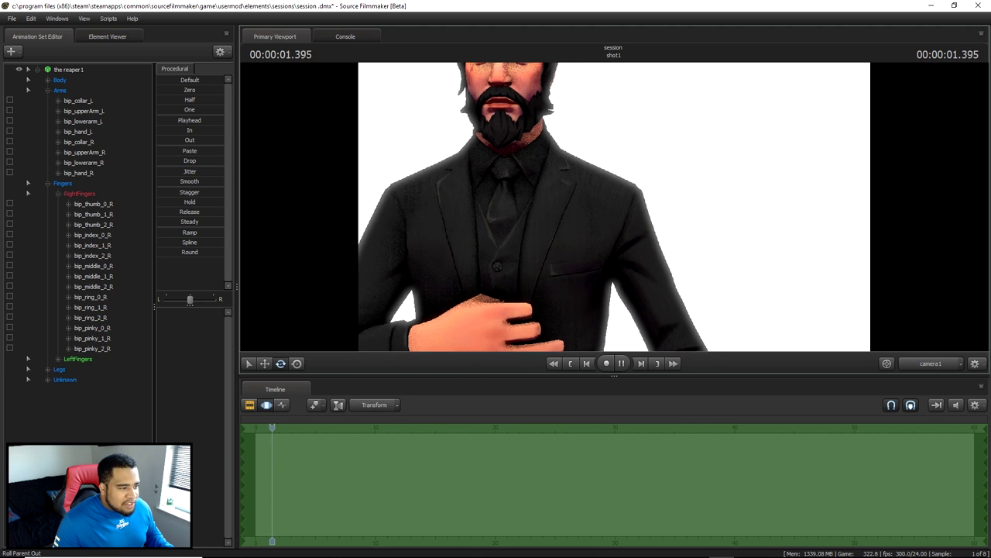
right_click(454, 168)
click(463, 182)
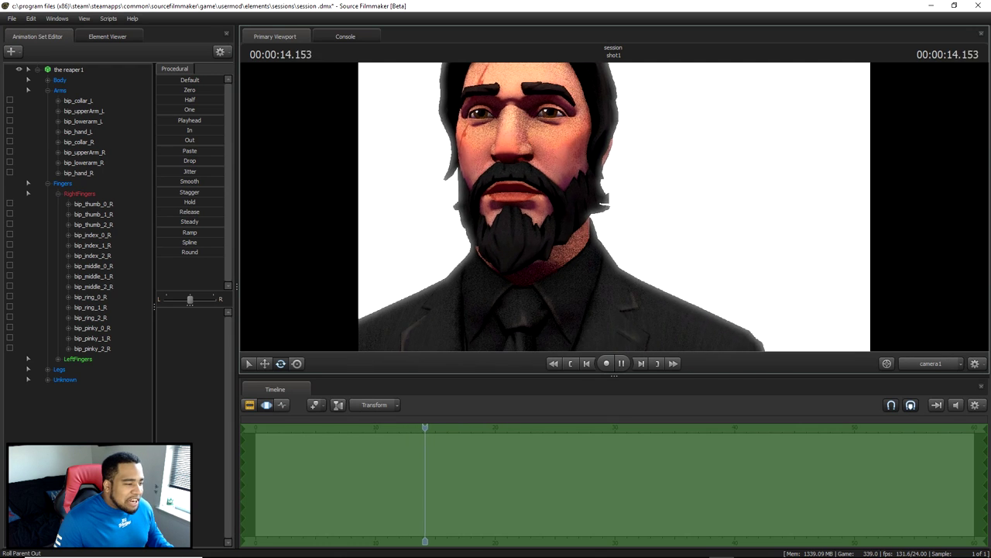
key(space)
drag(615, 207, 568, 149)
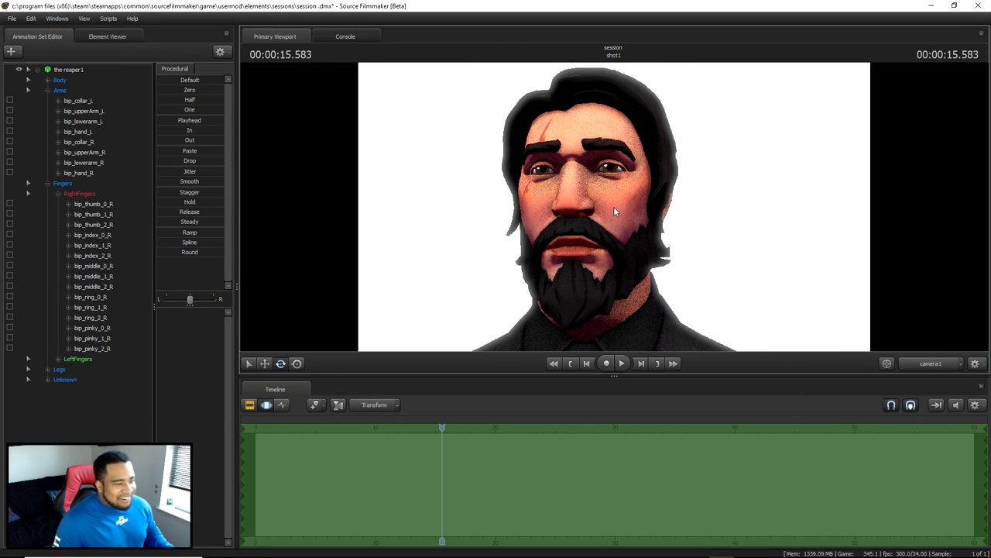
Raise the middle of the right eyebrow by moving bone R_brow_mid, undoing the trial moves along single axes.
key(ctrl)
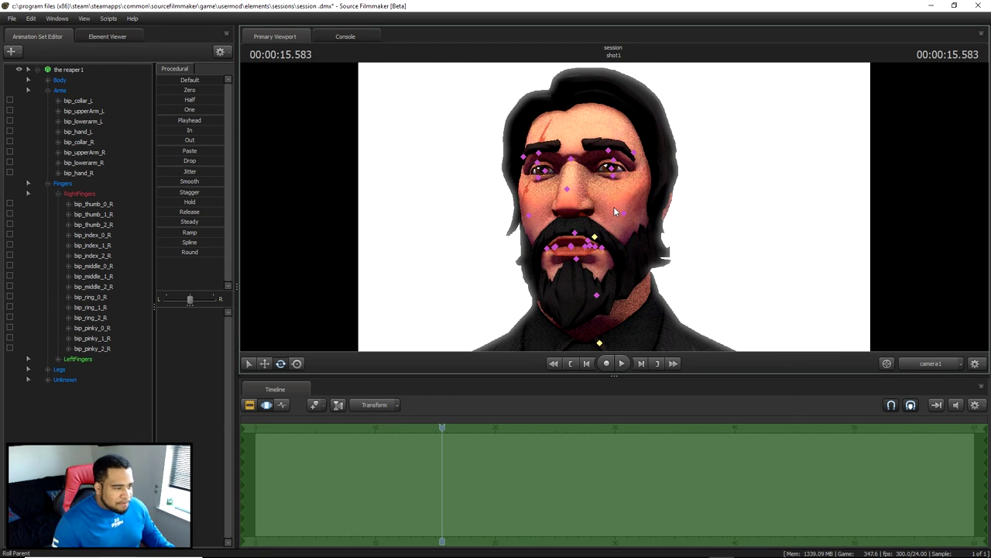
click(540, 154)
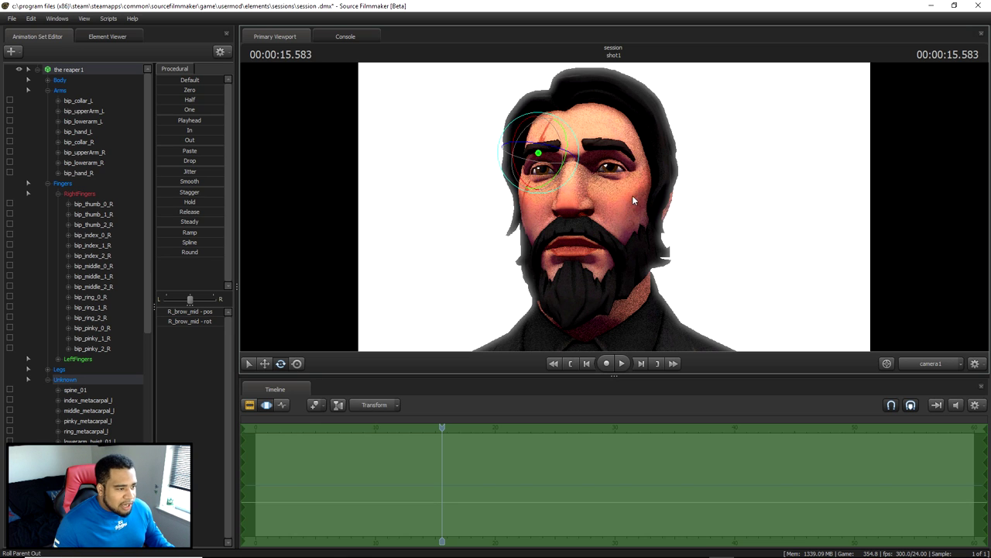
click(264, 364)
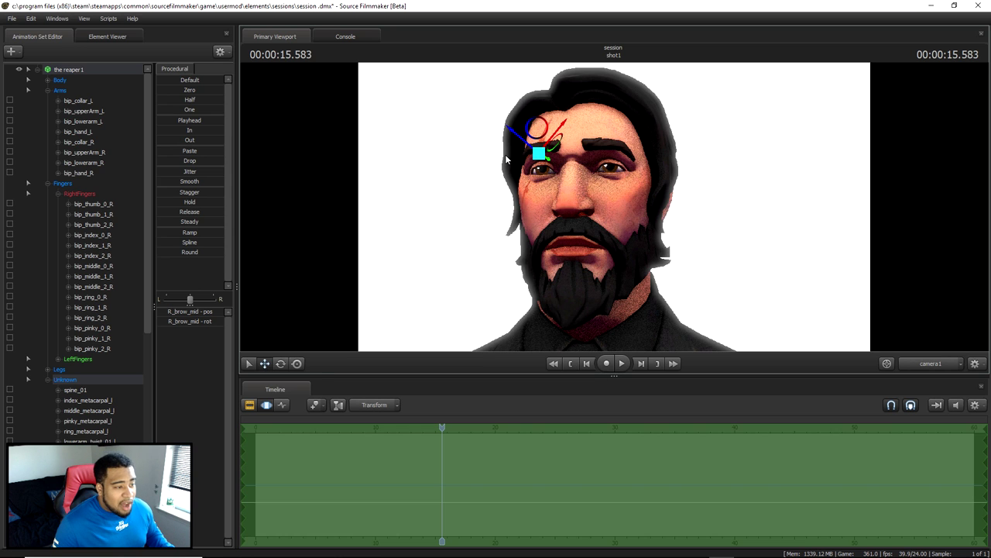
mouse_move(554, 135)
mouse_down()
mouse_move(576, 107)
mouse_move(561, 125)
mouse_up()
key(ctrl+z)
drag(549, 162, 567, 180)
key(ctrl+z)
drag(517, 140, 497, 132)
key(ctrl+z)
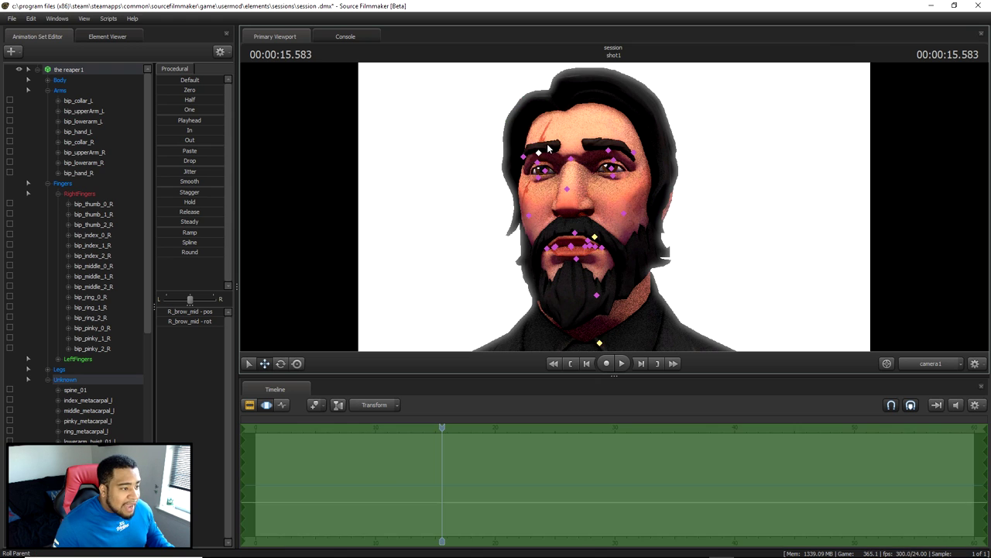
mouse_move(538, 158)
mouse_down()
mouse_move(538, 145)
mouse_move(557, 141)
mouse_move(537, 156)
mouse_move(539, 145)
mouse_up()
key(ctrl+z)
Raise the middle of the left eyebrow by moving bone L_brow_mid to match the right one.
drag(632, 165, 606, 143)
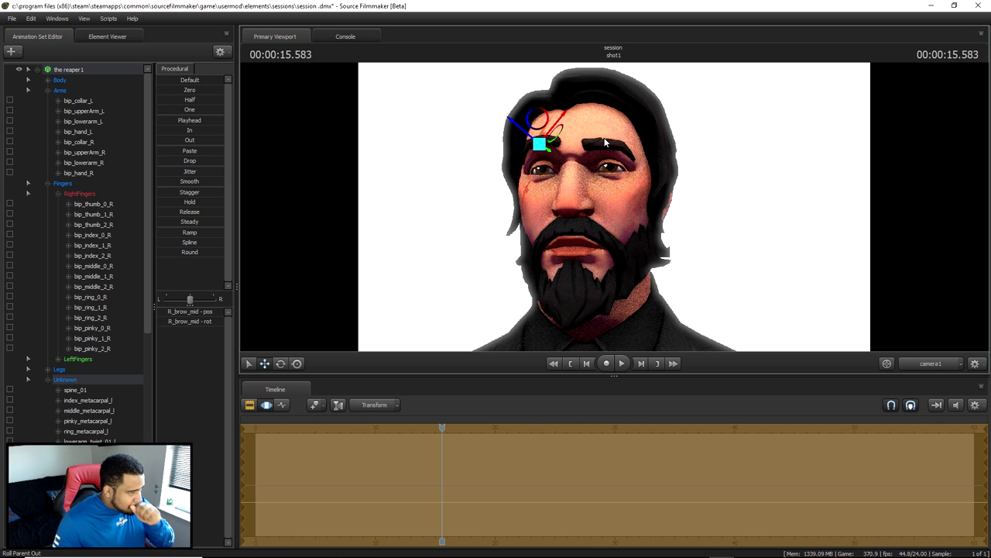
ctrl+click(609, 150)
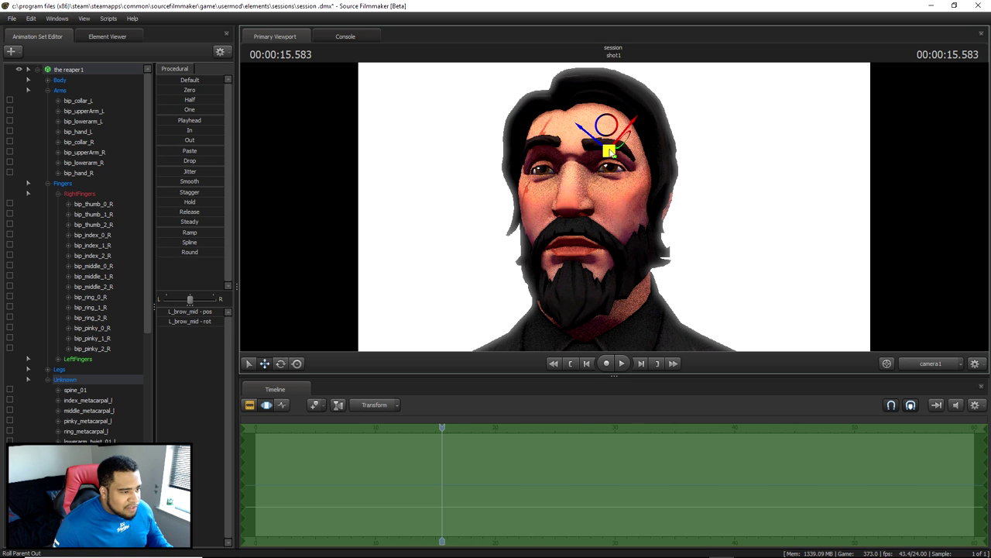
drag(610, 151, 609, 143)
Move the bone between the eyebrows and both upper eyelid bones slightly up to widen the eyes.
key(ctrl)
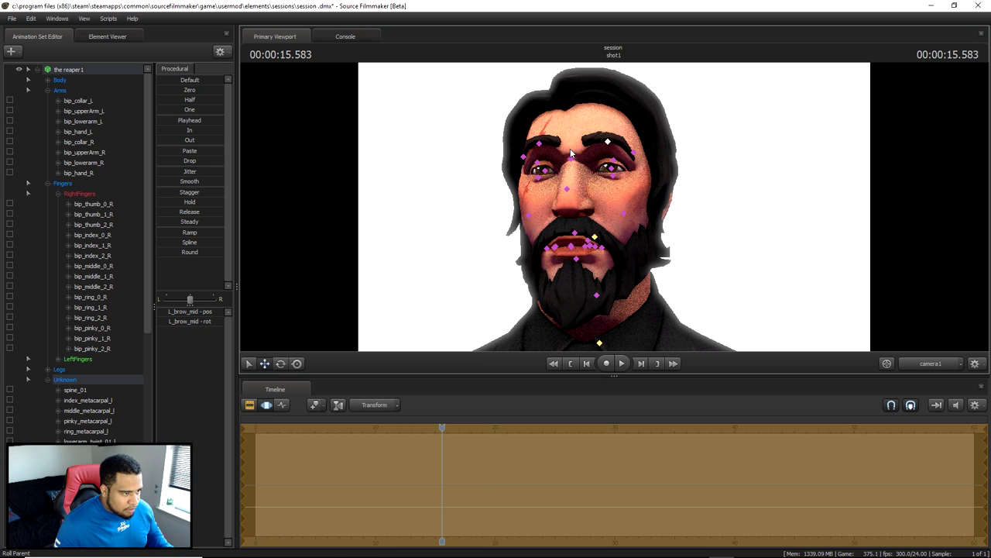
drag(570, 158, 614, 160)
click(571, 159)
ctrl+click(613, 162)
click(612, 159)
click(538, 158)
drag(538, 159, 538, 159)
click(721, 222)
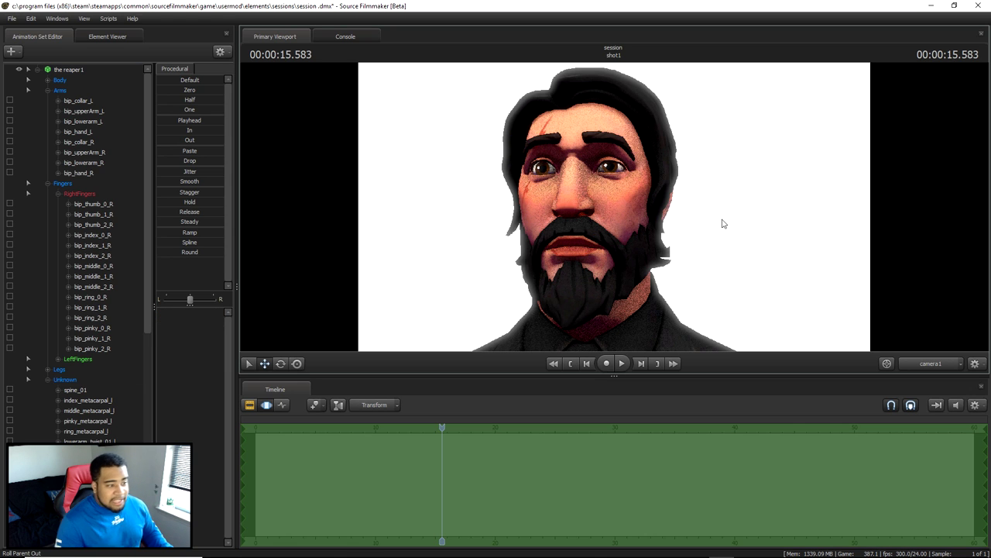
Rotate the eye bones, L_eye and R_eye, to adjust the direction of the Reaper's gaze.
click(614, 168)
click(281, 364)
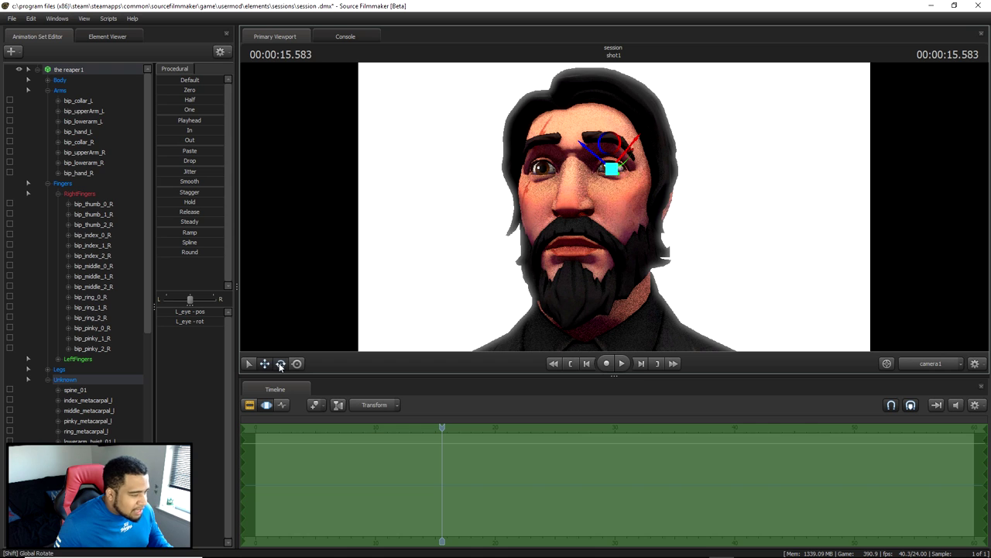
drag(609, 164, 559, 170)
click(546, 168)
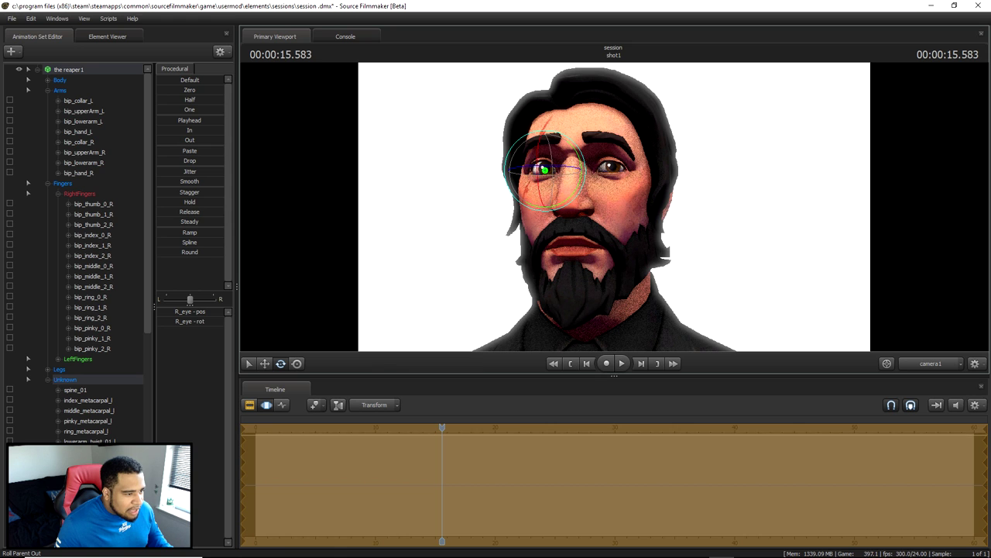
click(725, 236)
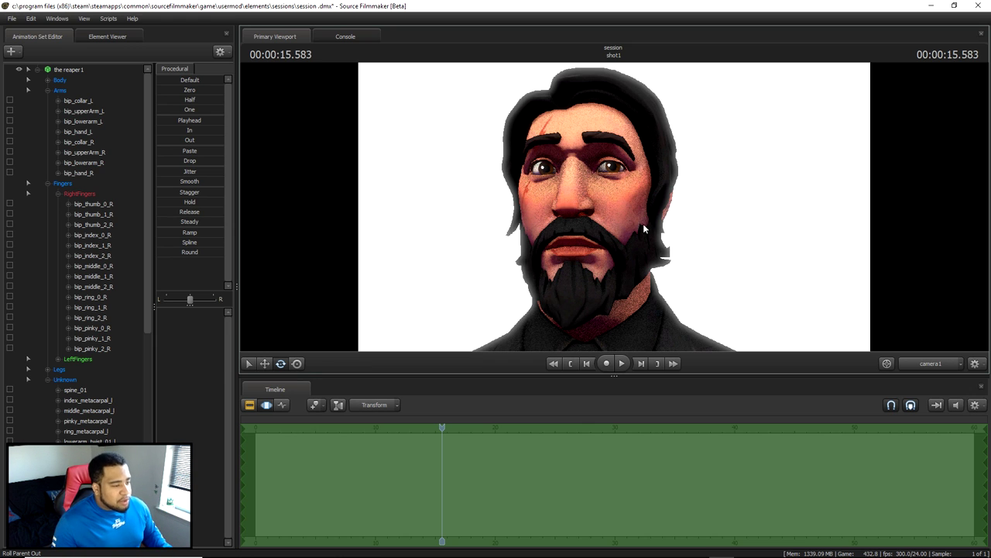
Frame the Reaper from head to waist and start a poster export, continuing without saving the session.
key(w)
drag(670, 252, 614, 207)
key(s)
key(w)
key(s)
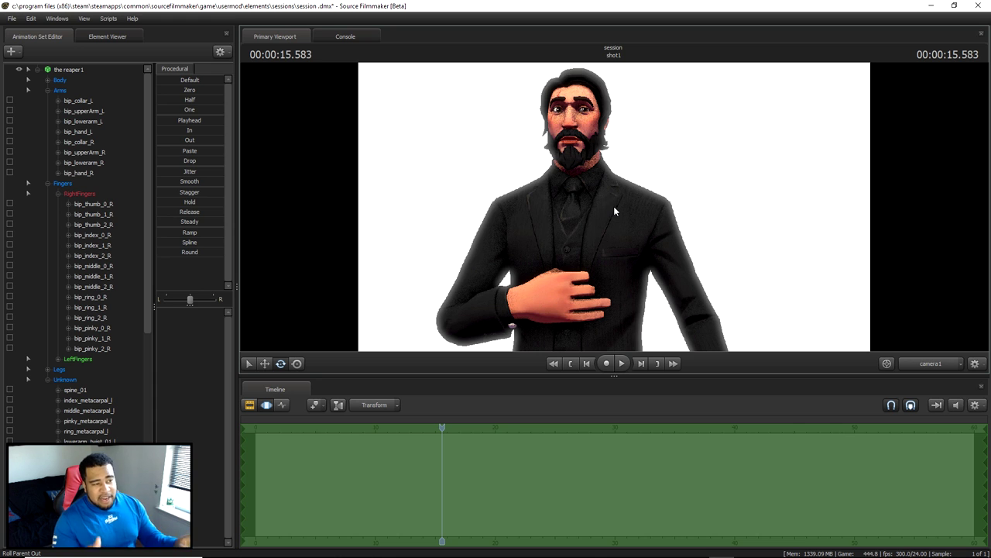
click(37, 70)
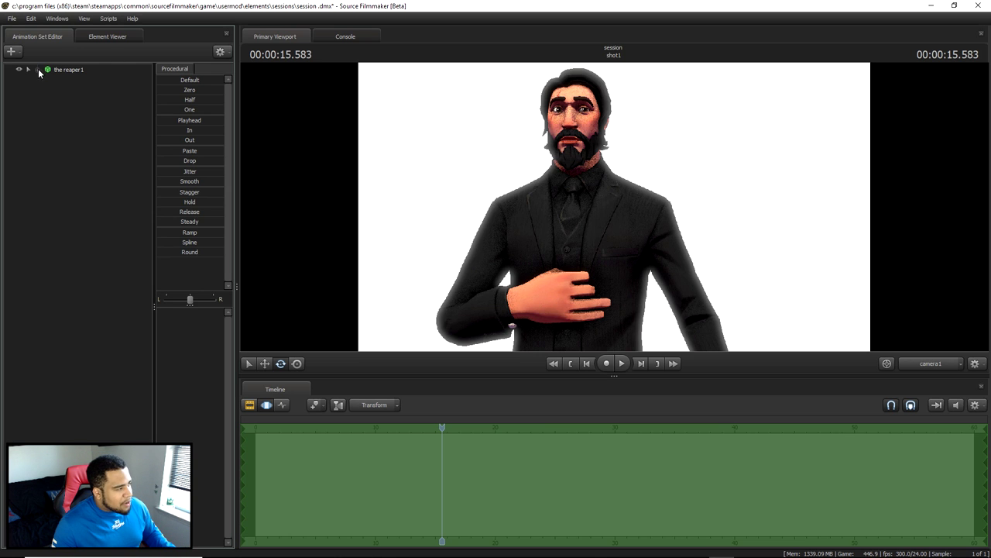
click(11, 18)
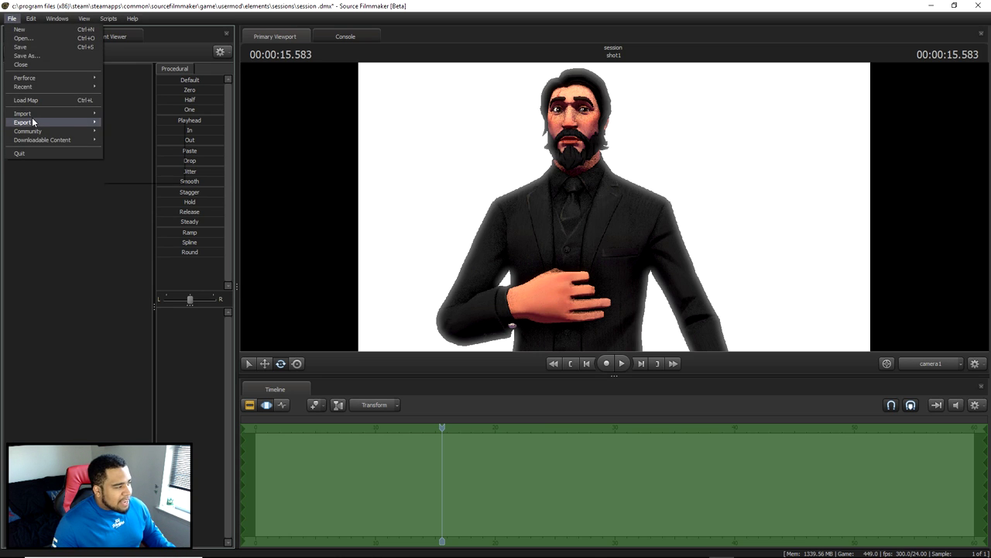
mouse_move(33, 121)
click(121, 134)
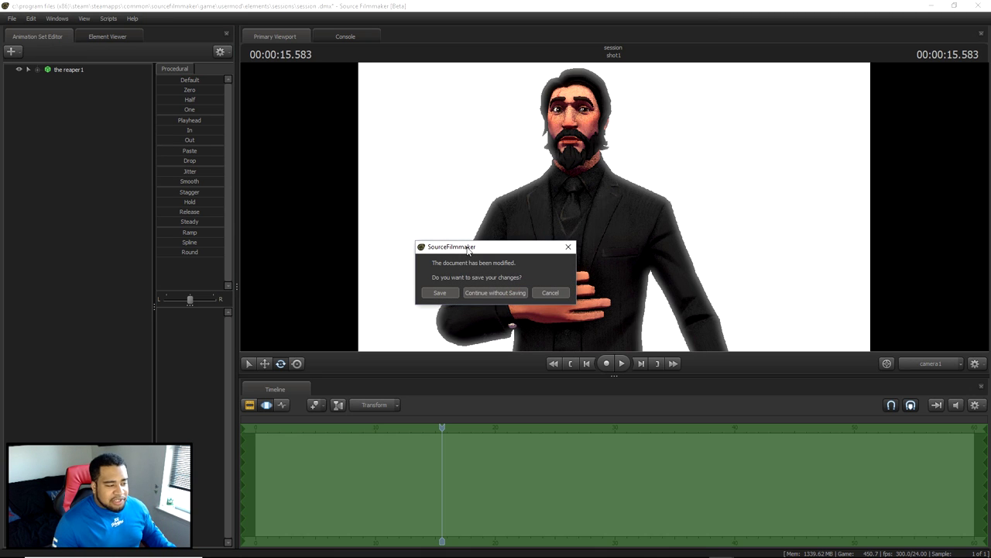
click(487, 292)
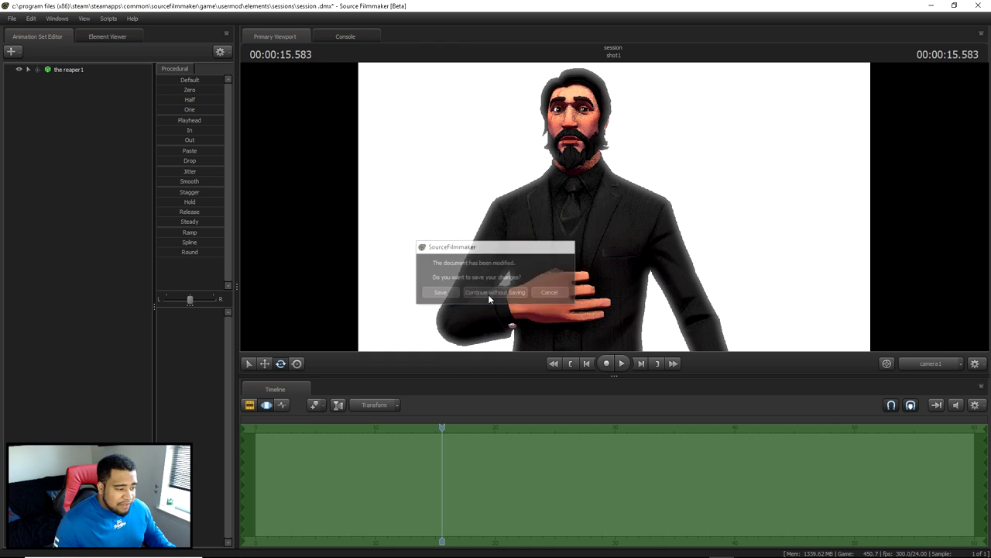
Set the poster export format to PNG with an image size of 1920 by 1080 pixels.
drag(502, 227, 796, 124)
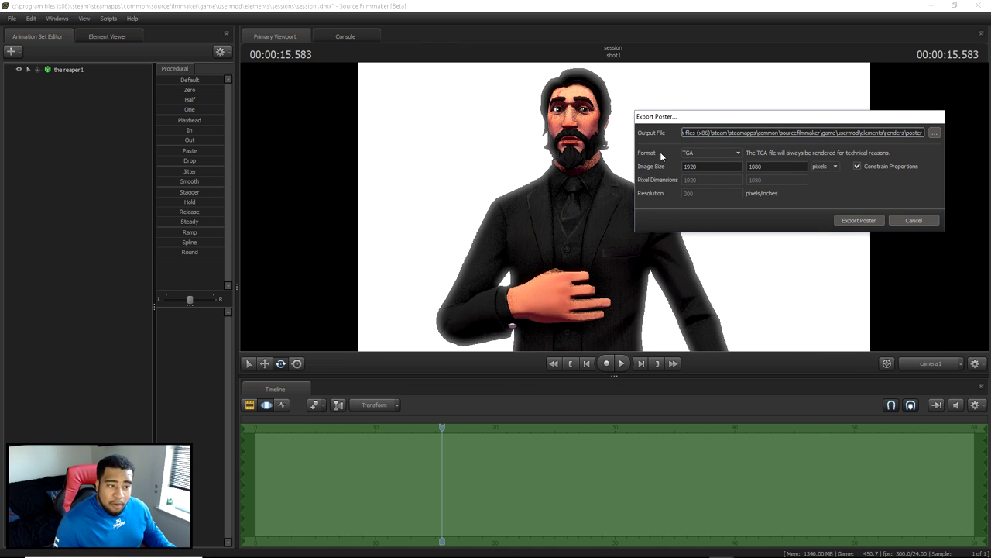
click(738, 154)
click(695, 169)
drag(707, 165, 683, 166)
drag(766, 166, 743, 167)
Set the output file to tut3 in the Documents renders folder and export the poster.
click(933, 135)
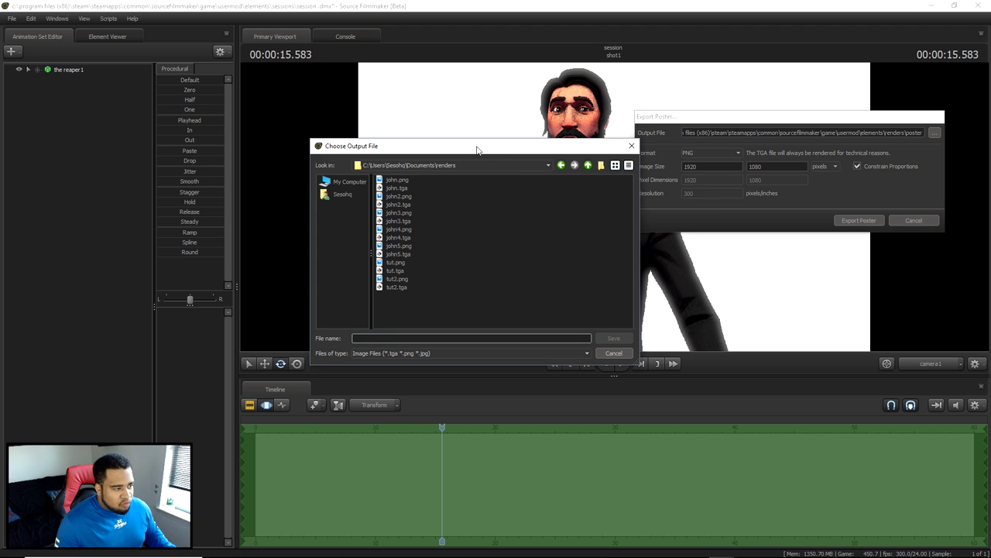
click(465, 165)
click(395, 338)
text(tut)
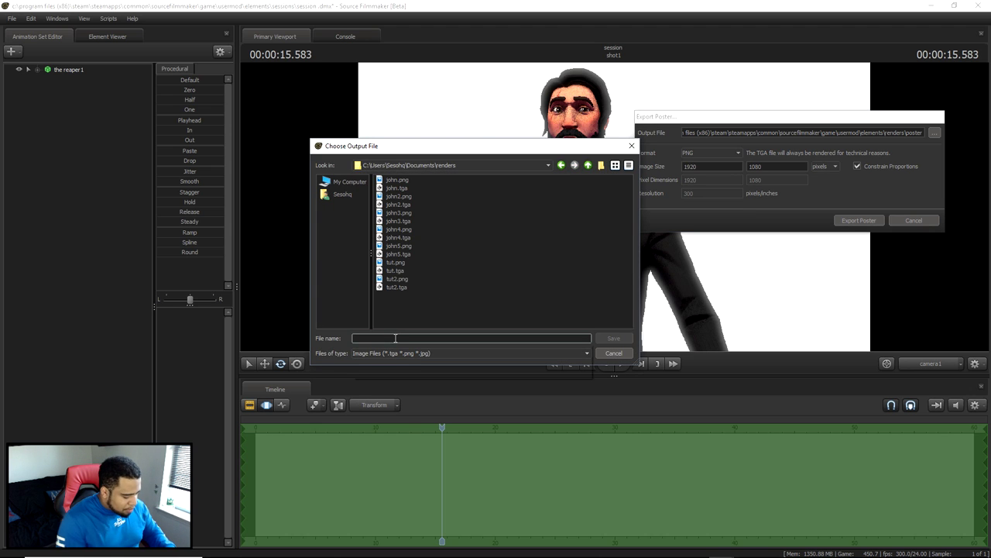
text(3)
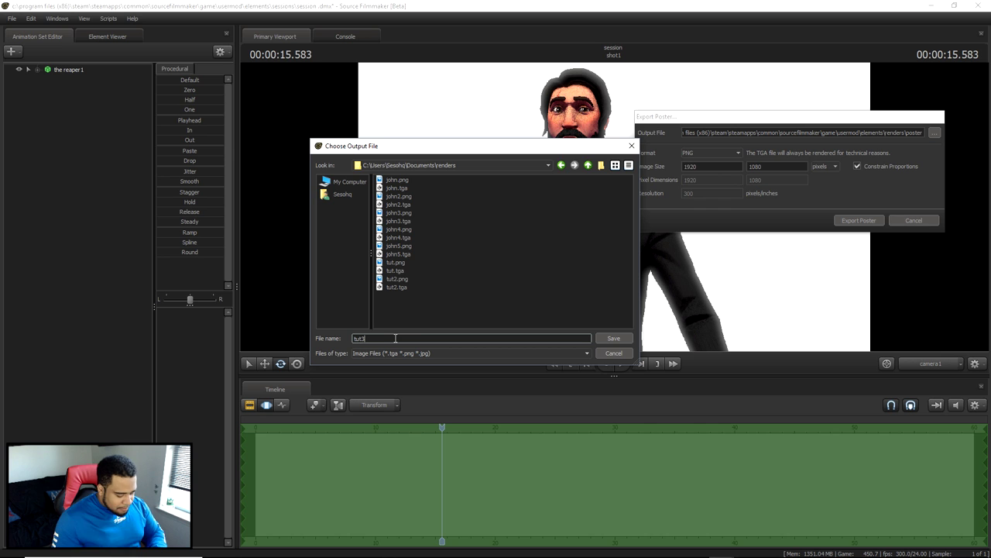
click(613, 338)
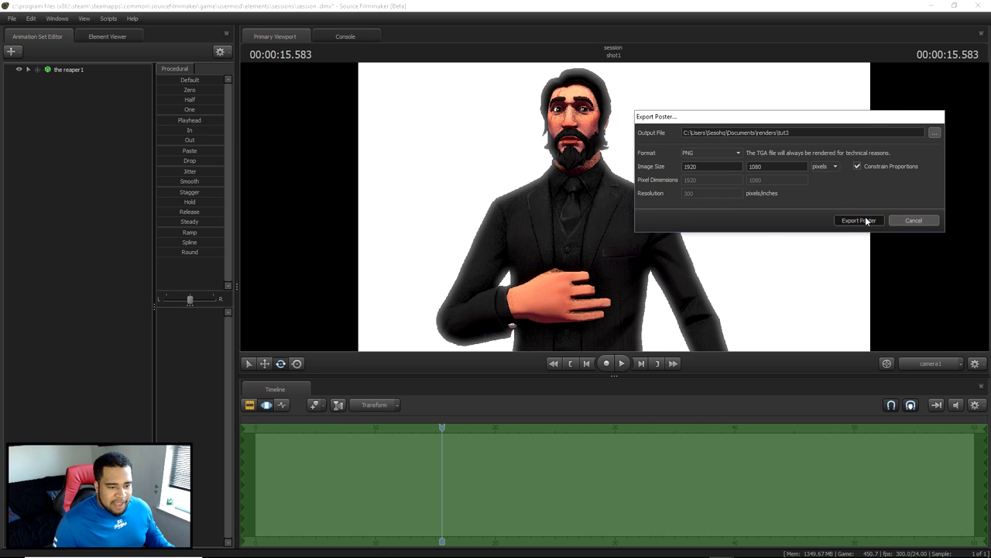
click(861, 220)
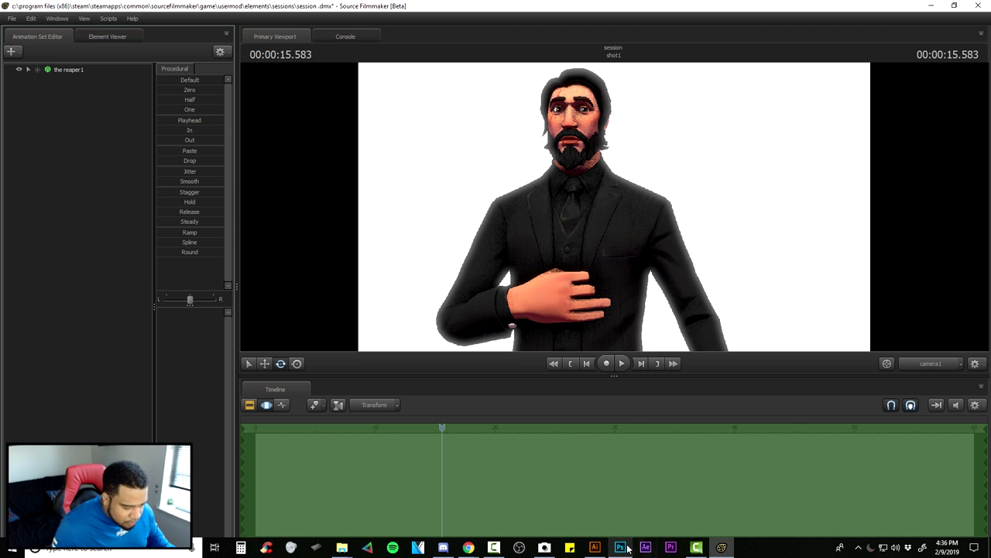
Switch to Photoshop and delete the tut2 layer from the SFM 3D.psd thumbnail.
click(628, 547)
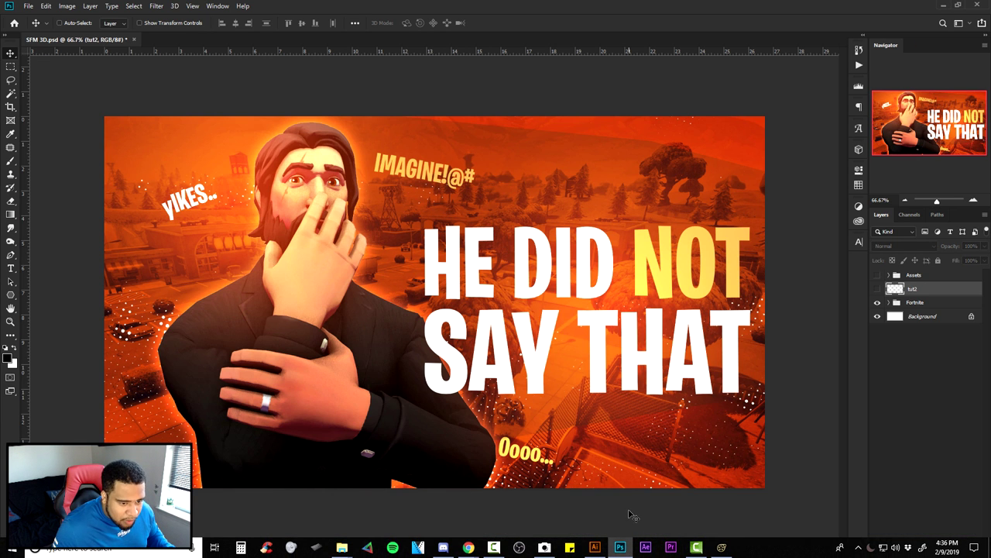
click(930, 291)
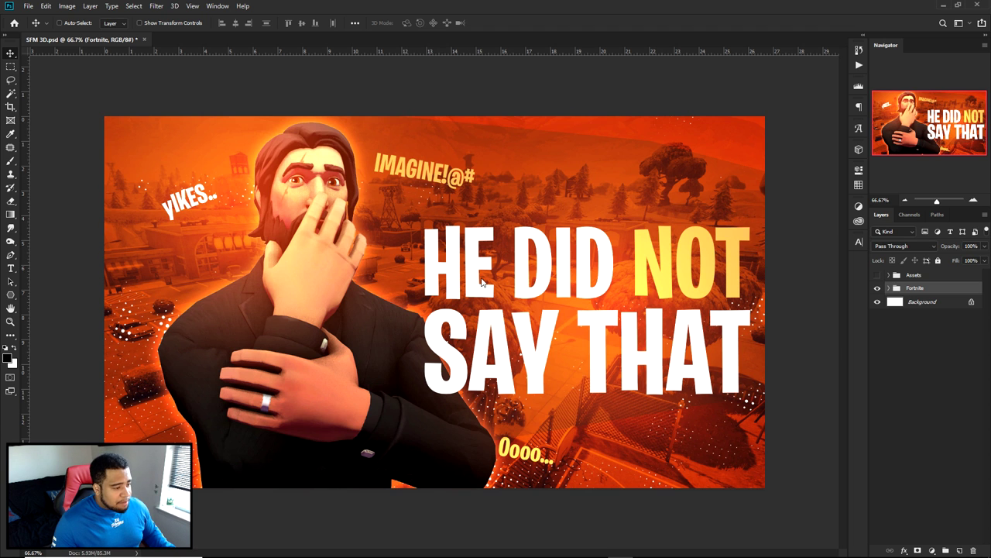
Try placing the tut3 render above the Fortnite group and enlarging it, then undo the placement.
key(ctrl+t)
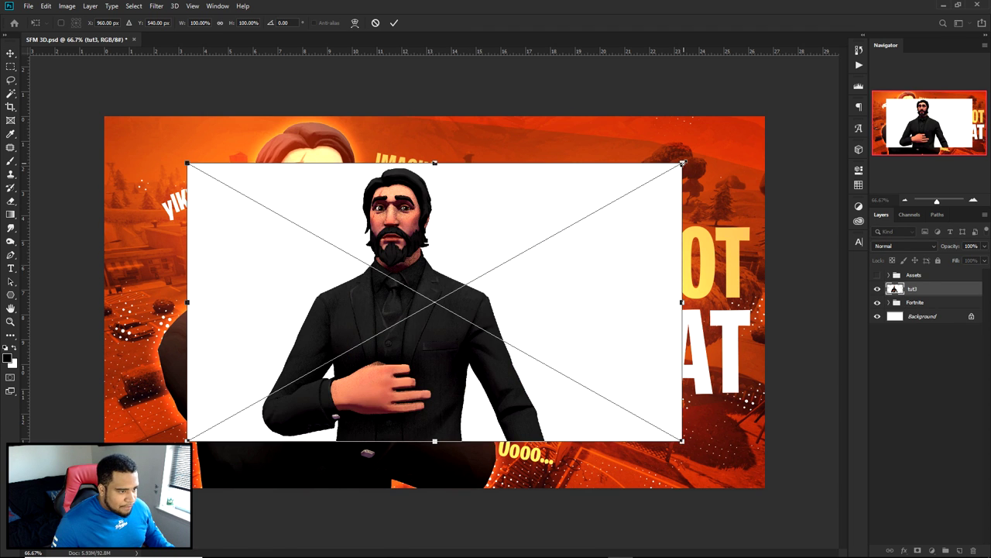
drag(758, 144, 759, 142)
key(Return)
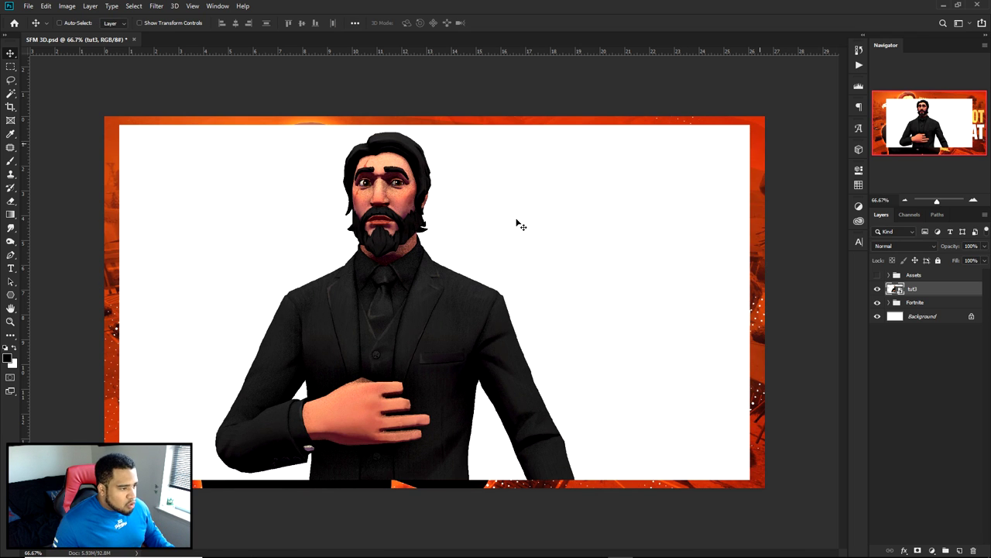
key(ctrl+z)
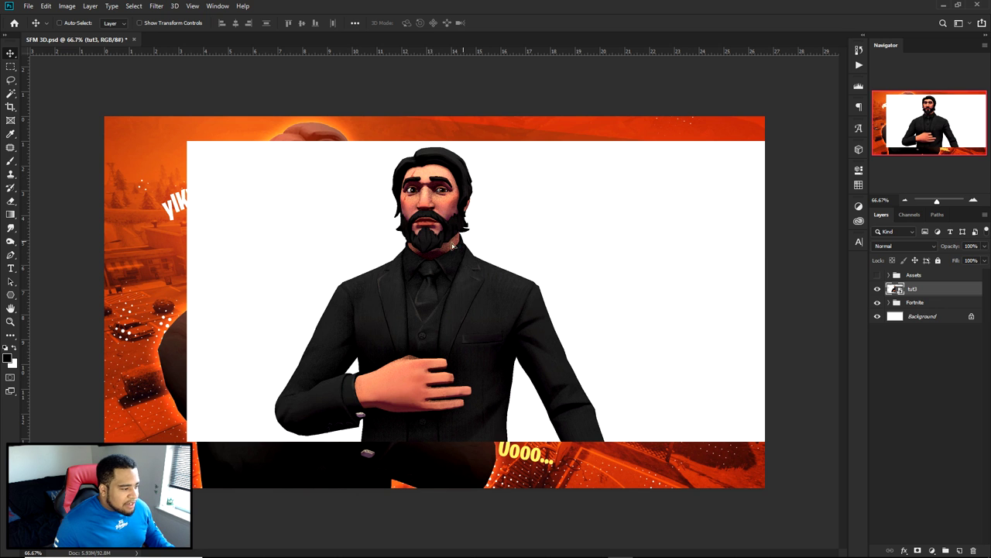
key(ctrl+z)
key(ctrl+z)
key(ctrl+z)
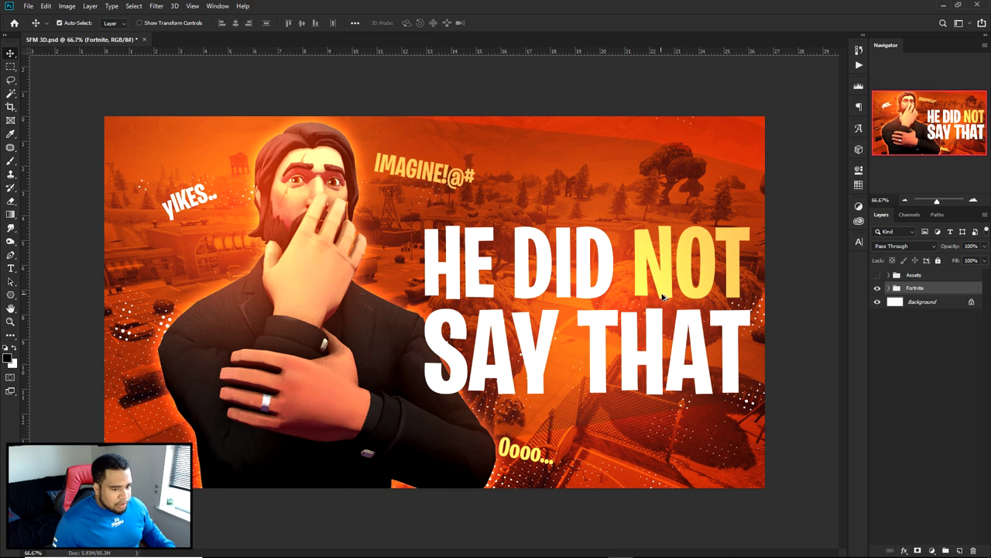
Place the tut3 render above the Fortnite group again and enlarge it about its centre.
key(ctrl+shift+z)
key(ctrl+shift+z)
key(ctrl+shift+z)
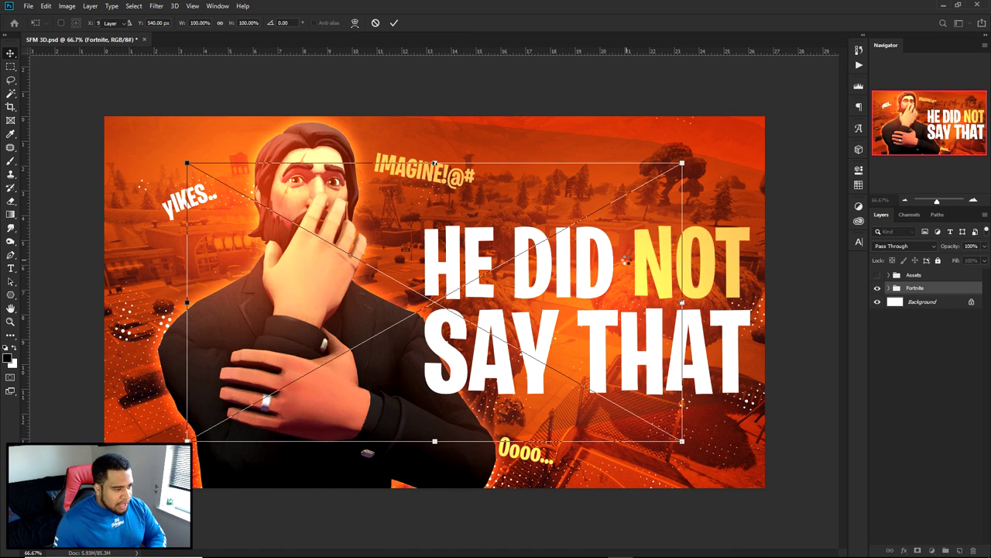
key(ctrl+shift+z)
key(ctrl+t)
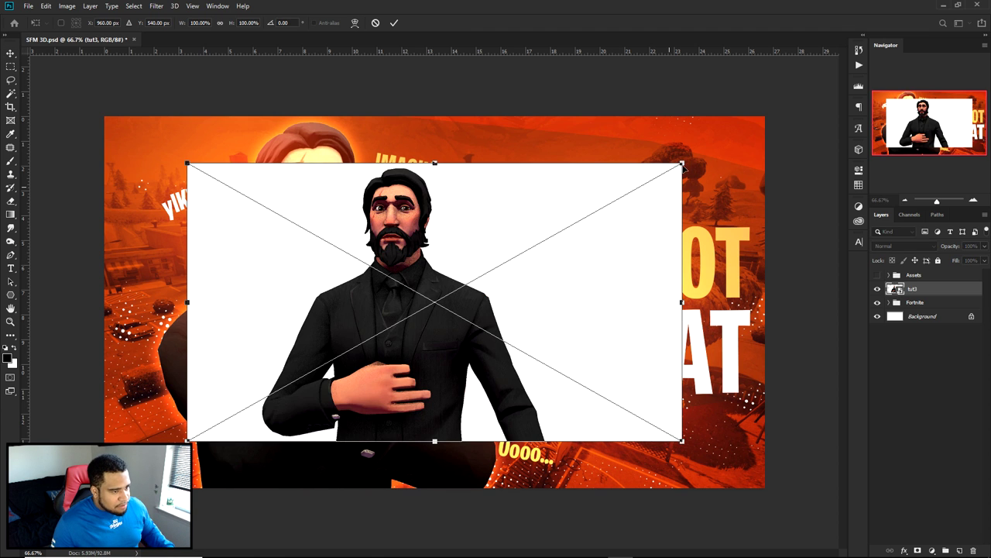
drag(681, 163, 720, 138)
key(Return)
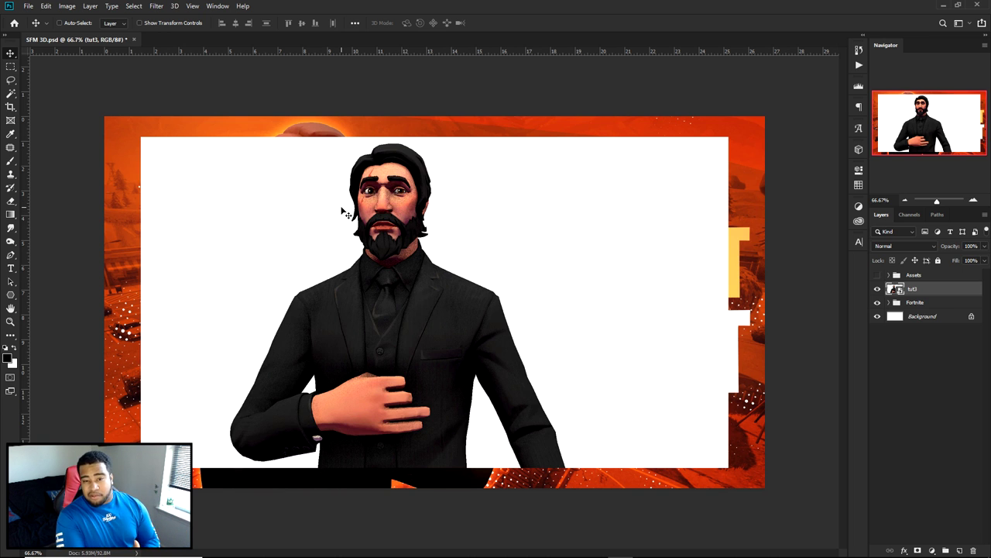
Rasterize the tut3 layer and remove its white background, including the gaps beside the arms, with the Magic Wand.
right_click(916, 290)
click(821, 305)
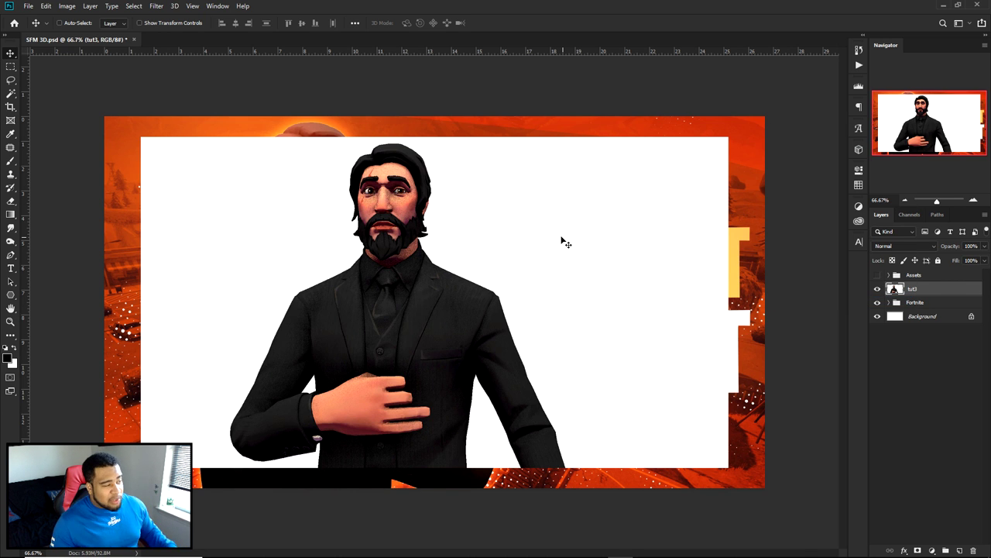
click(10, 94)
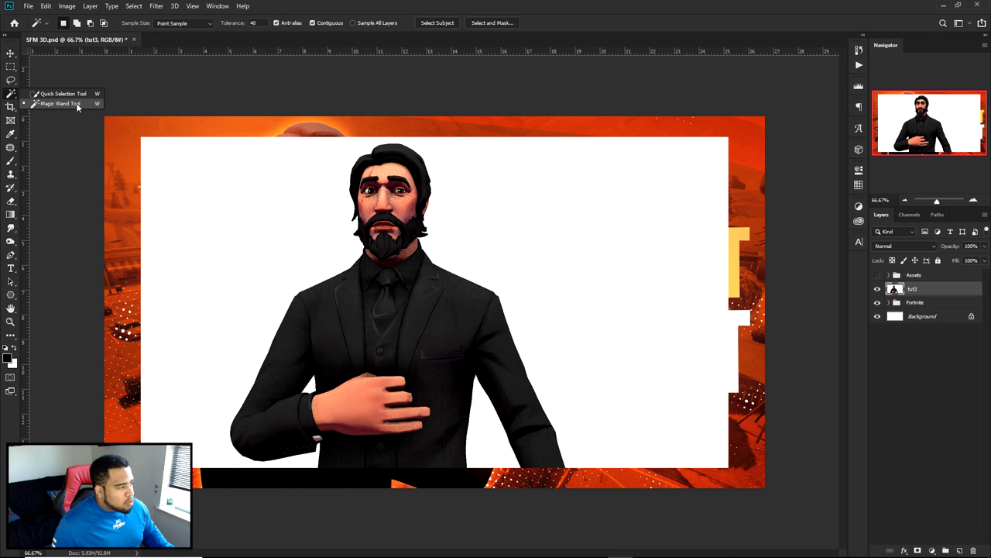
click(77, 104)
click(491, 210)
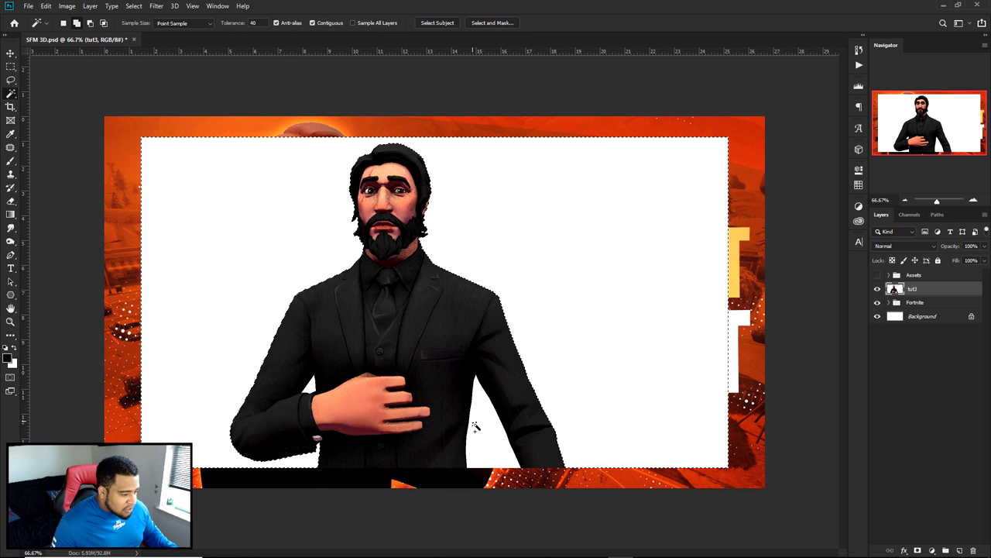
scroll(261, 407, up, 3)
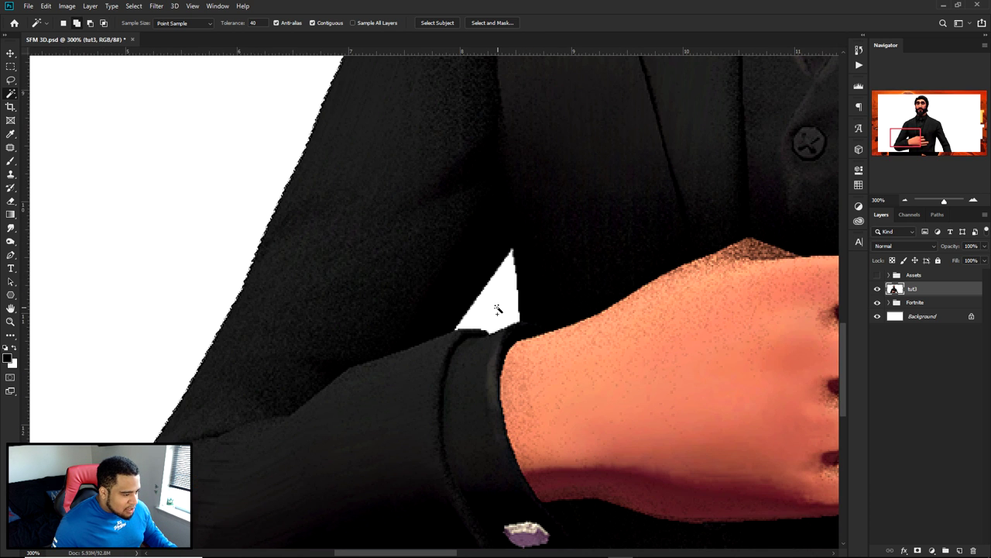
shift+click(498, 308)
scroll(498, 308, down, 3)
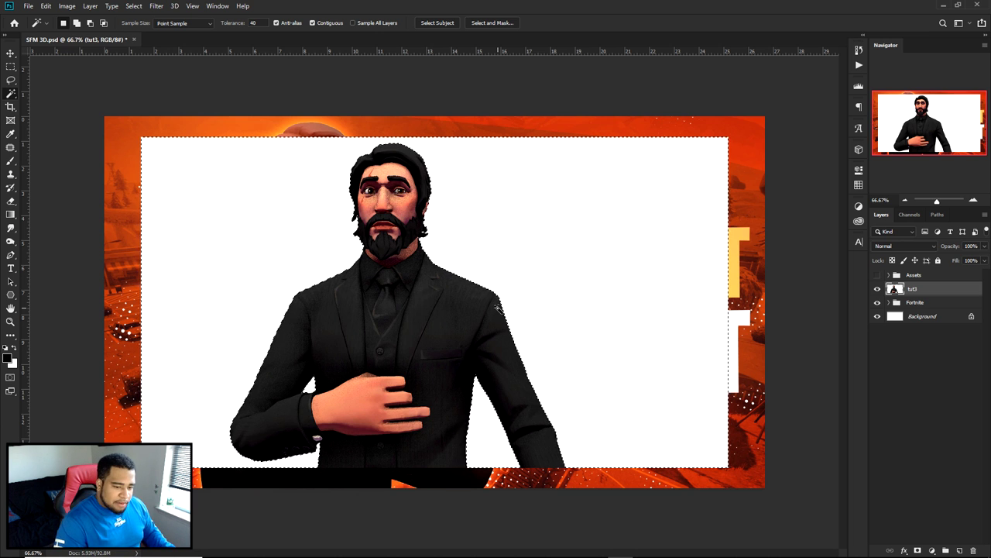
key(Delete)
key(ctrl+d)
Enlarge the cut-out character to nearly the full canvas height and place it over the title text.
key(ctrl+t)
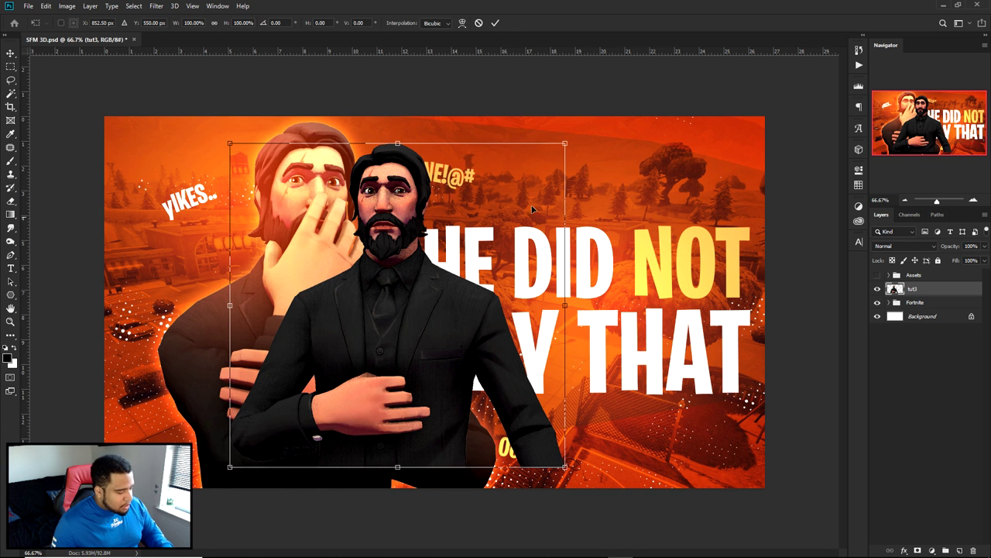
drag(582, 138, 625, 111)
key(Return)
drag(380, 285, 542, 286)
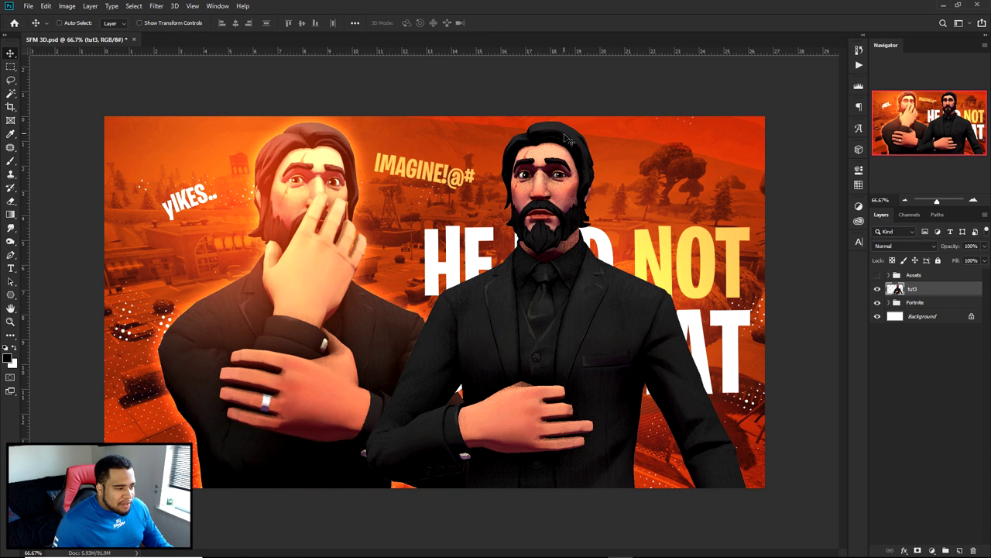
Switch to Source Filmmaker, create an animation set for a new light, and lower the light's intensity to near zero.
mouse_move(664, 547)
click(696, 546)
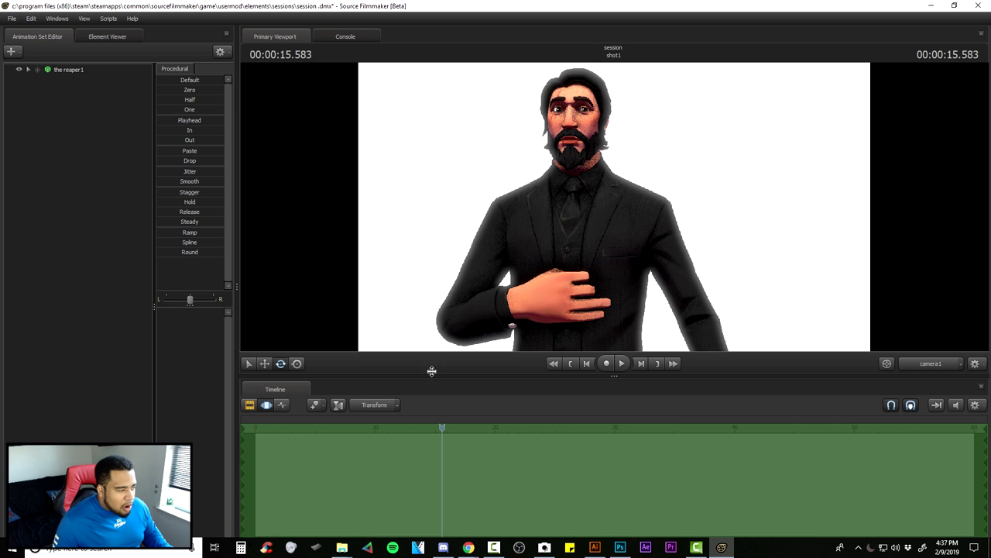
right_click(48, 101)
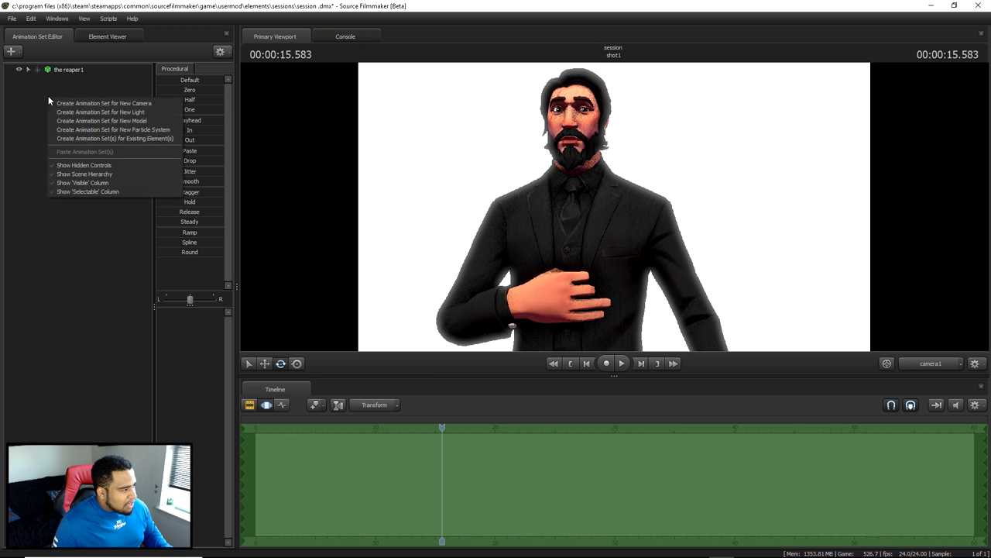
click(121, 112)
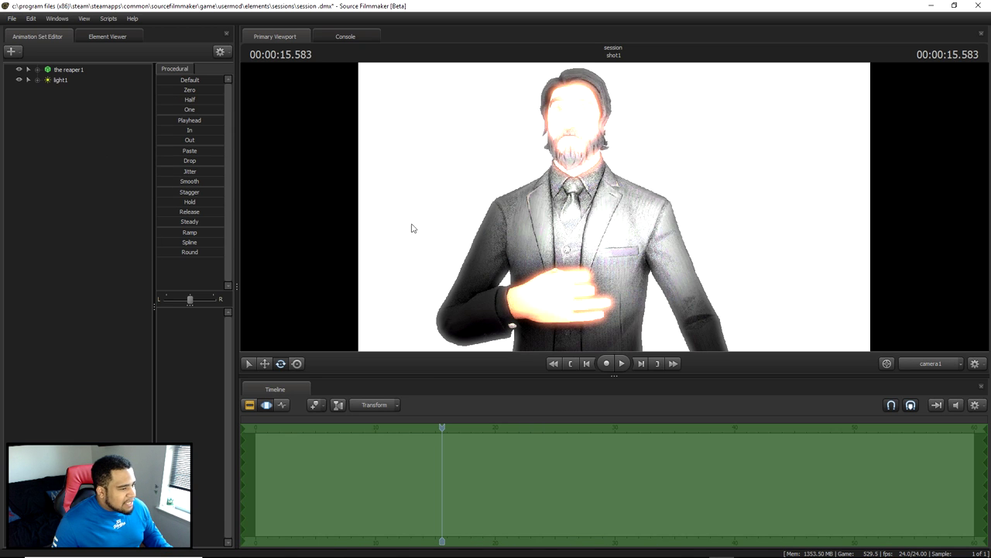
click(56, 82)
drag(190, 312, 159, 311)
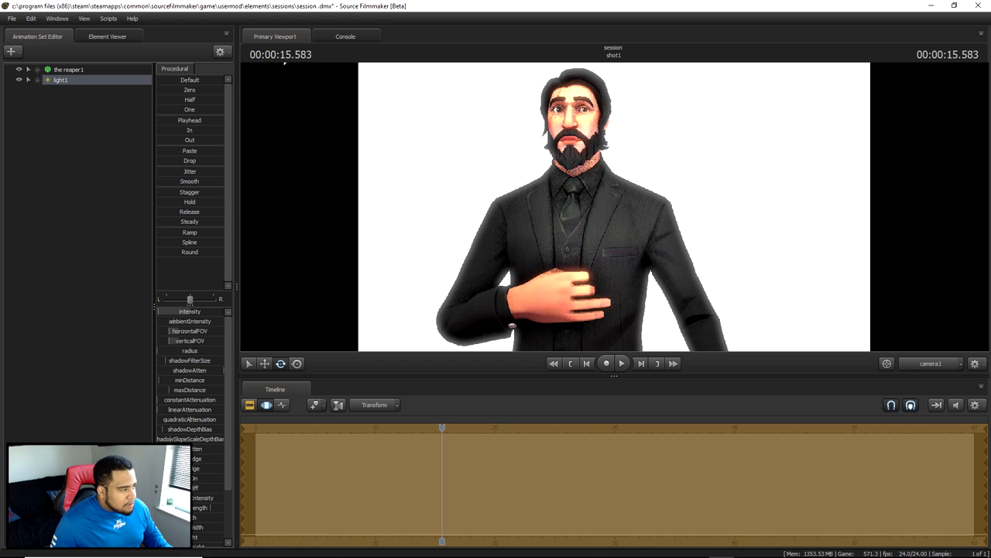
click(60, 187)
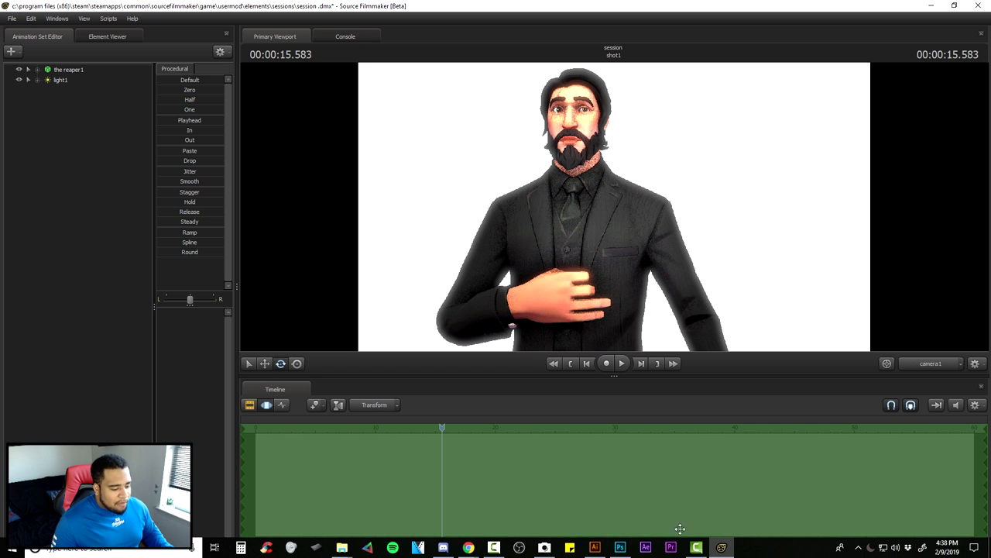
Switch to Photoshop, add a solid black layer directly beneath tut3, and move the character to the middle of the canvas.
click(620, 546)
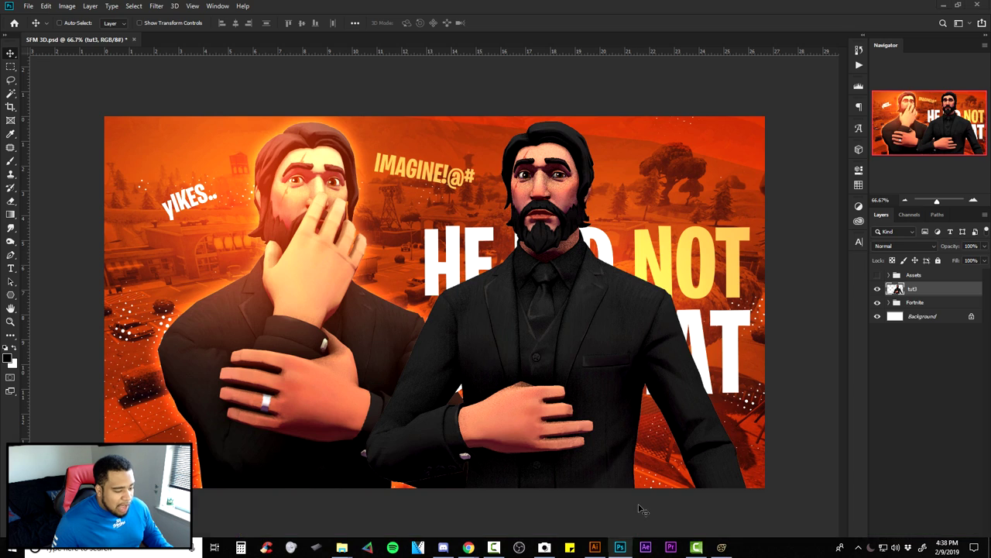
click(942, 303)
key(ctrl+v)
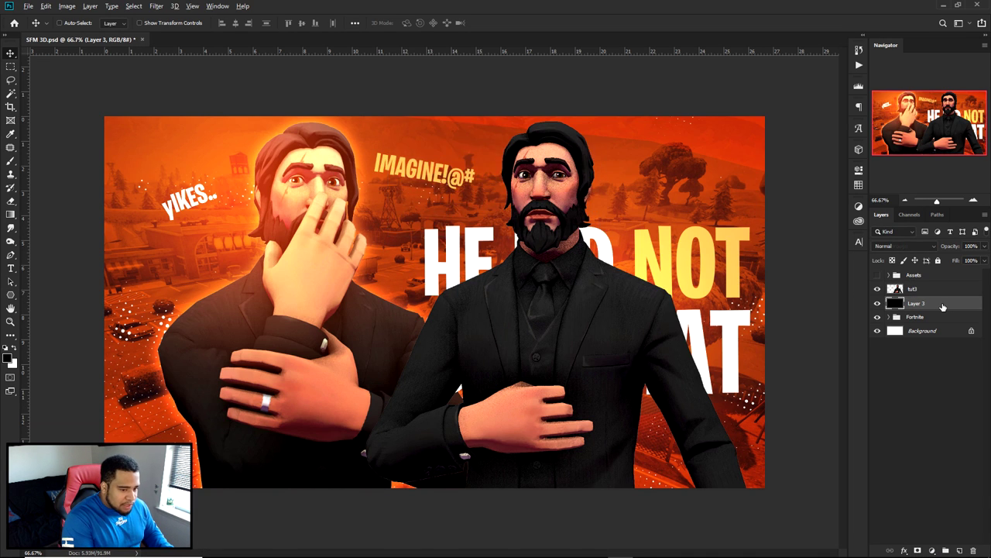
click(929, 293)
drag(594, 347, 568, 356)
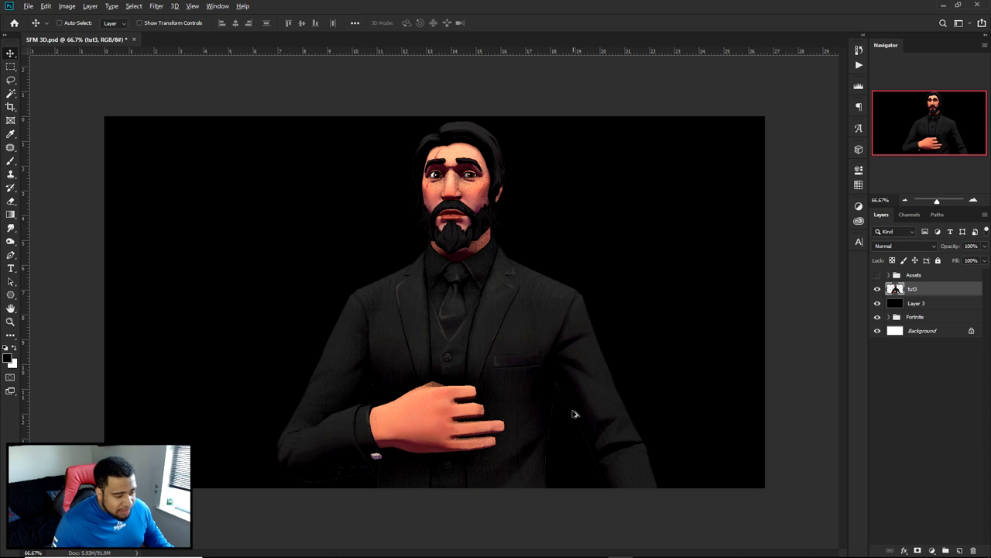
Load the tut3 character's outline as a selection and contract it by 1 pixel.
scroll(571, 411, up, 3)
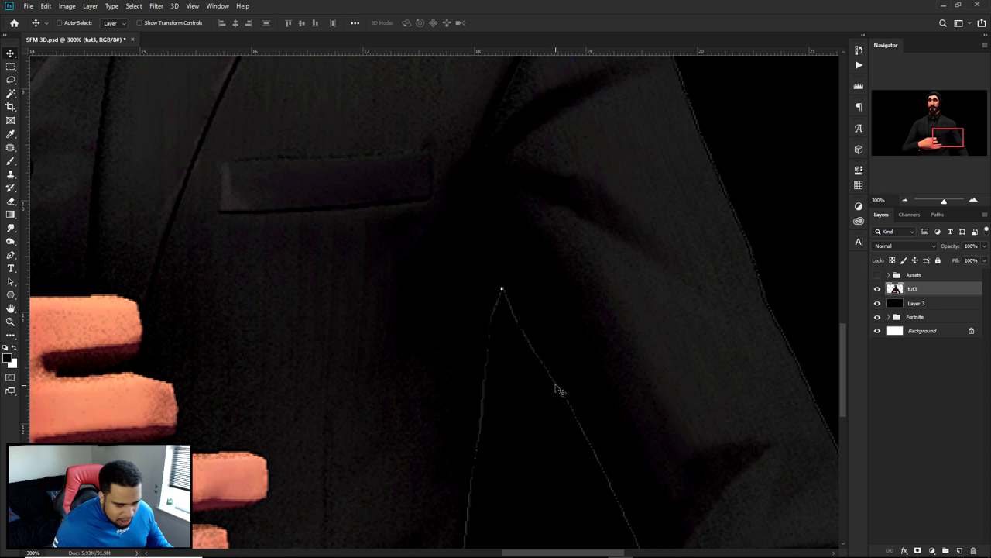
scroll(594, 428, down, 4)
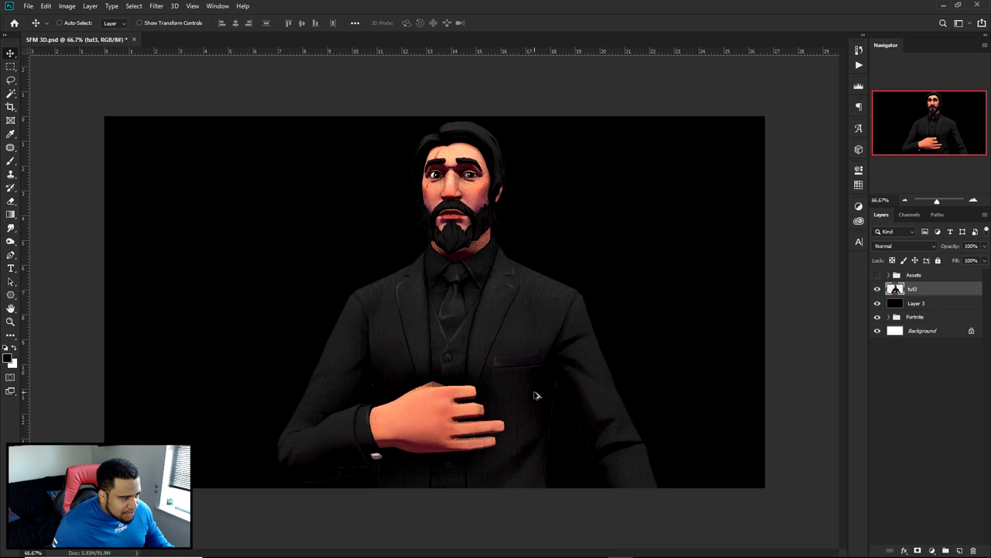
scroll(536, 397, up, 1)
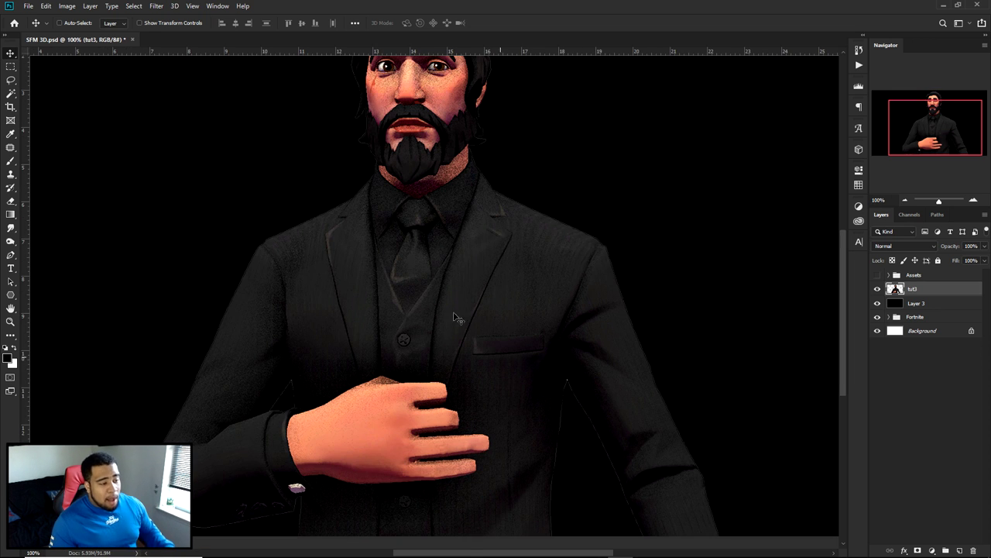
scroll(600, 446, up, 4)
scroll(609, 438, up, 4)
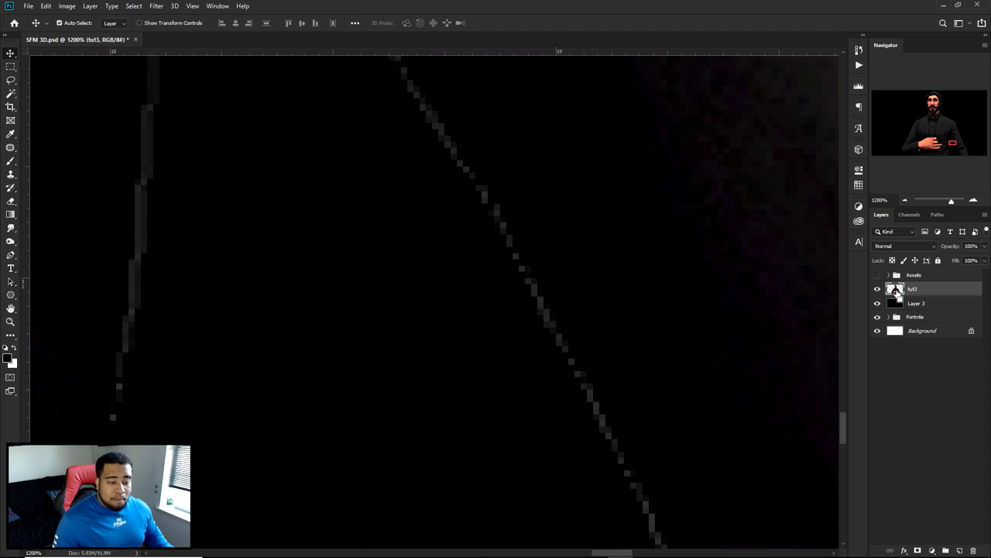
ctrl+click(896, 291)
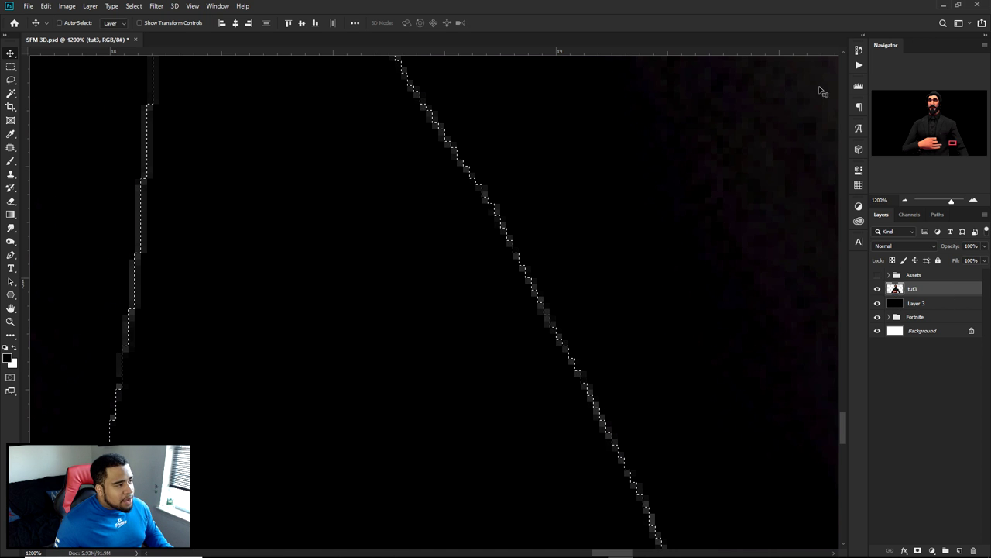
click(134, 5)
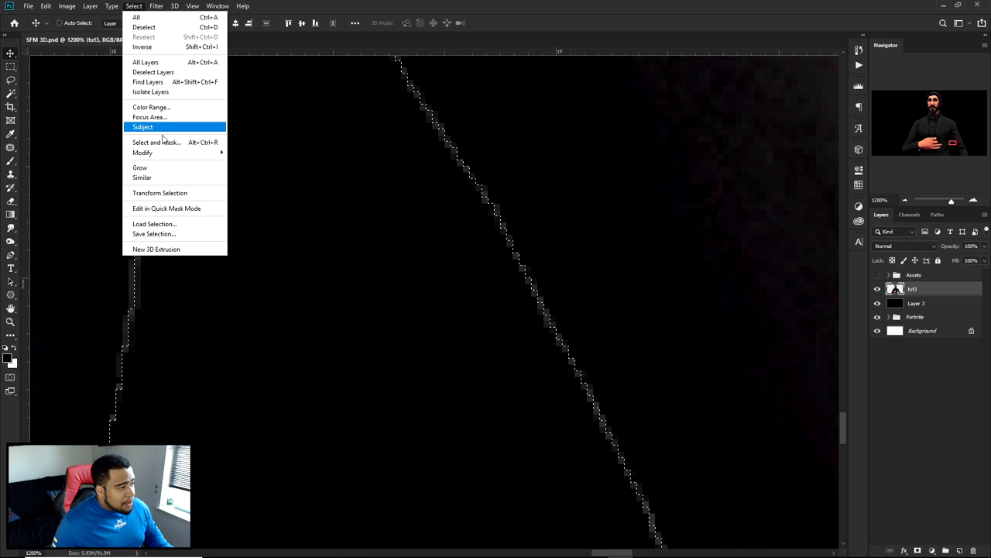
mouse_move(145, 155)
click(251, 181)
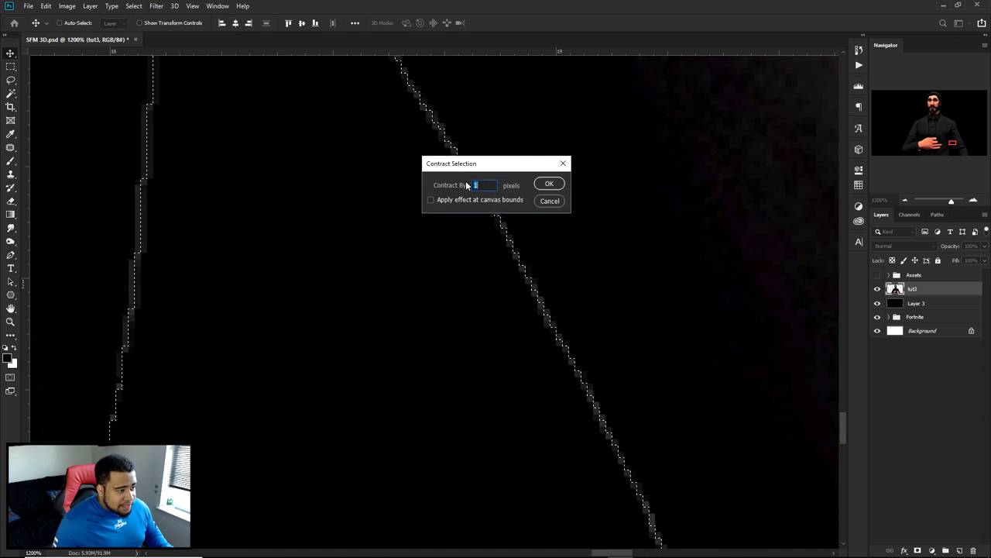
click(548, 184)
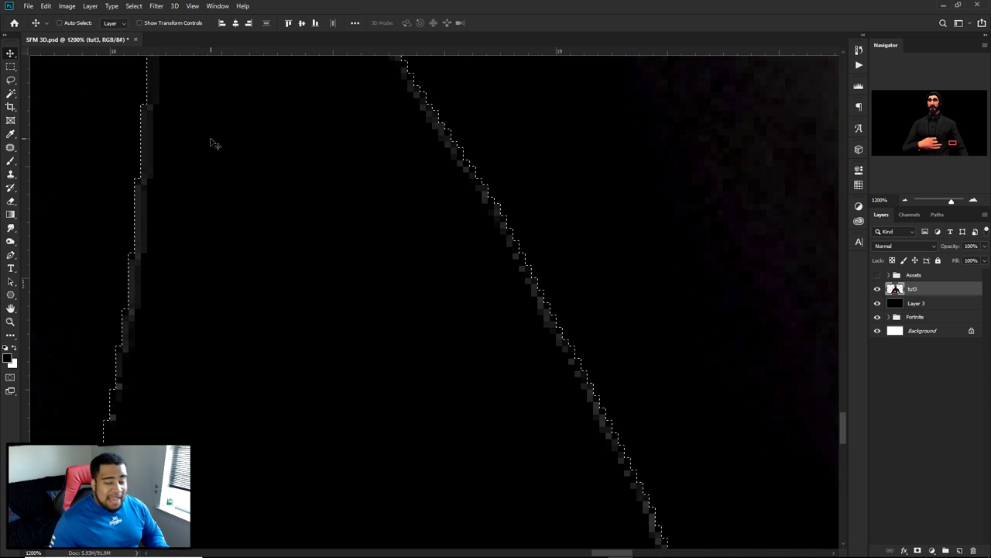
Cut the contracted selection of the character from tut3 onto a new layer with Layer Via Cut.
key(m)
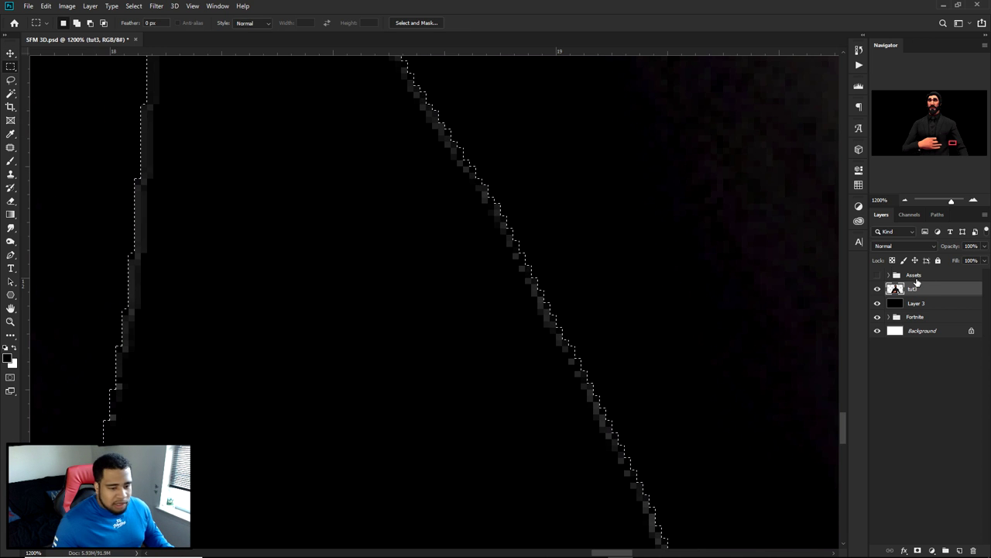
right_click(512, 134)
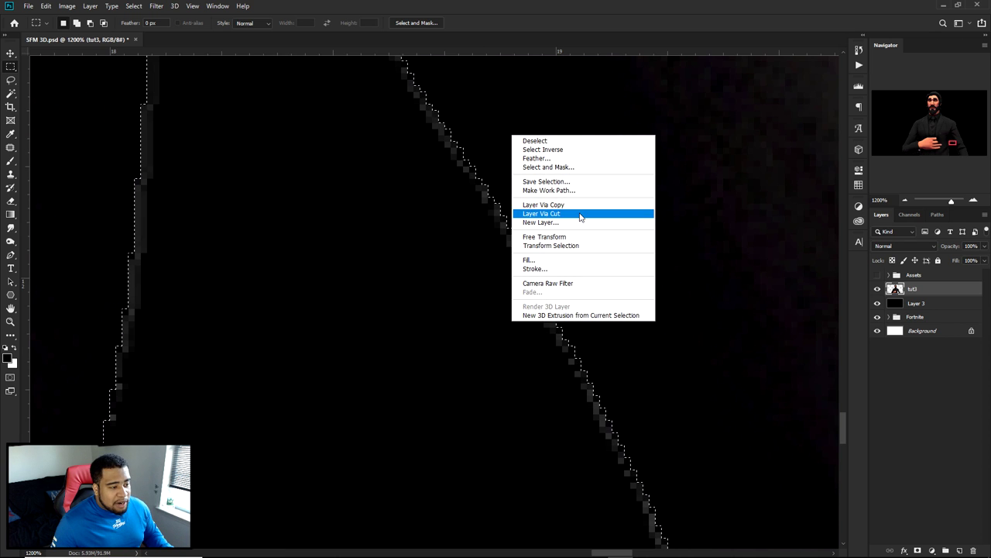
click(7, 66)
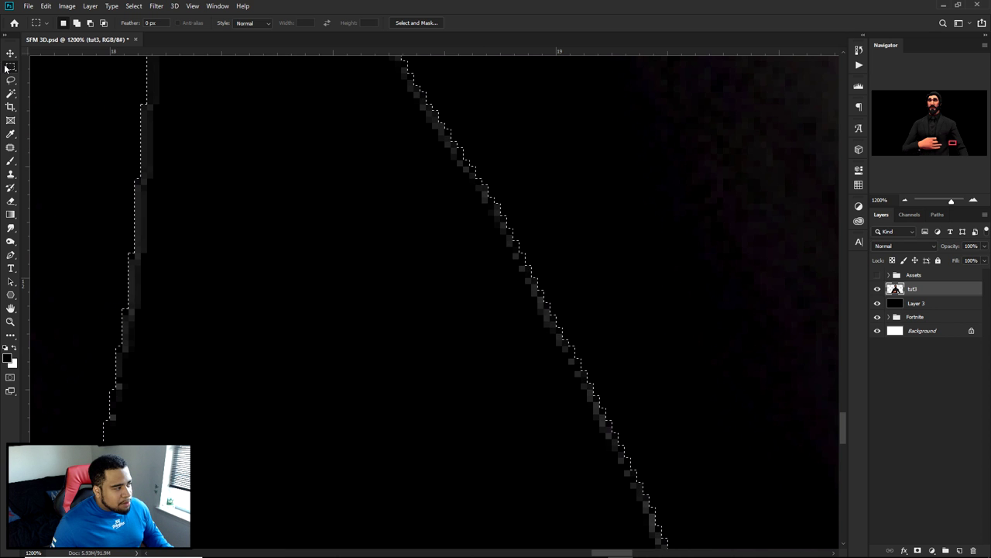
right_click(6, 68)
click(60, 68)
right_click(544, 134)
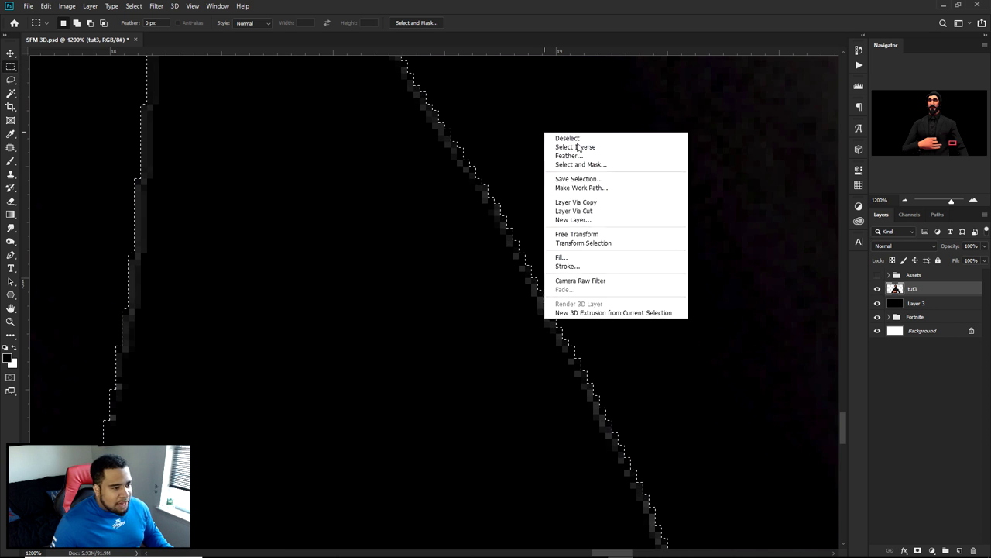
click(574, 211)
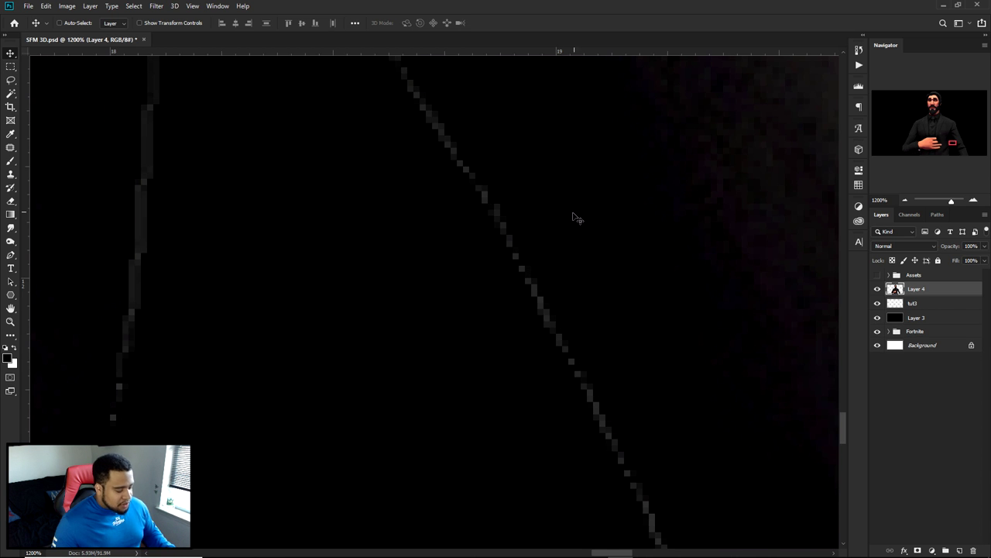
Hide and delete the leftover tut3 edge layer, and undo the extra deletion of the black Layer 3.
scroll(567, 268, down, 8)
scroll(557, 275, up, 1)
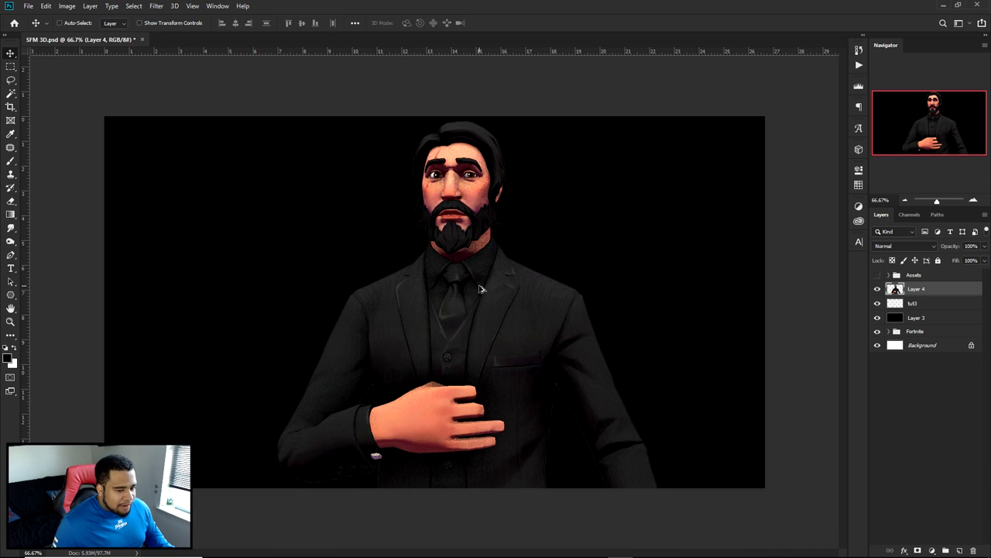
click(895, 303)
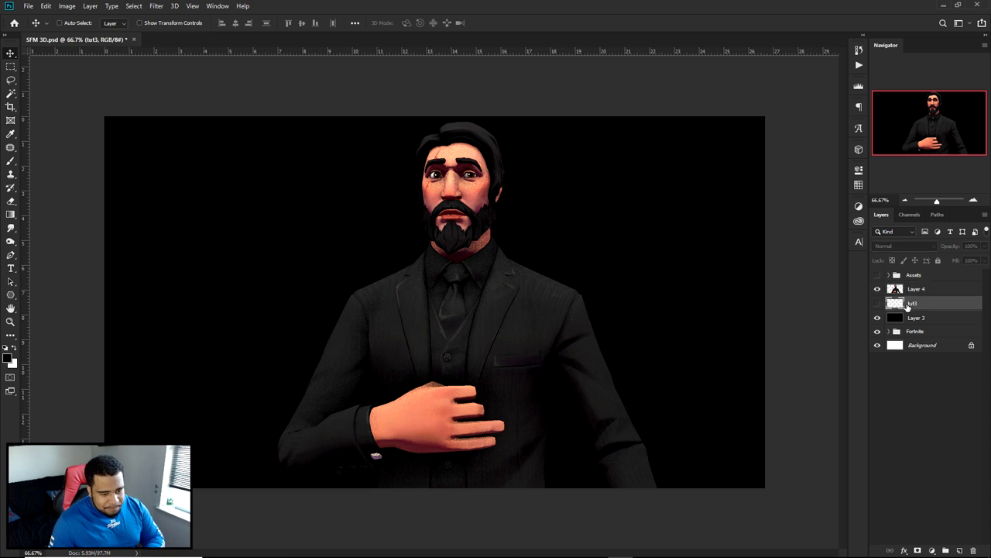
key(Delete)
key(Delete)
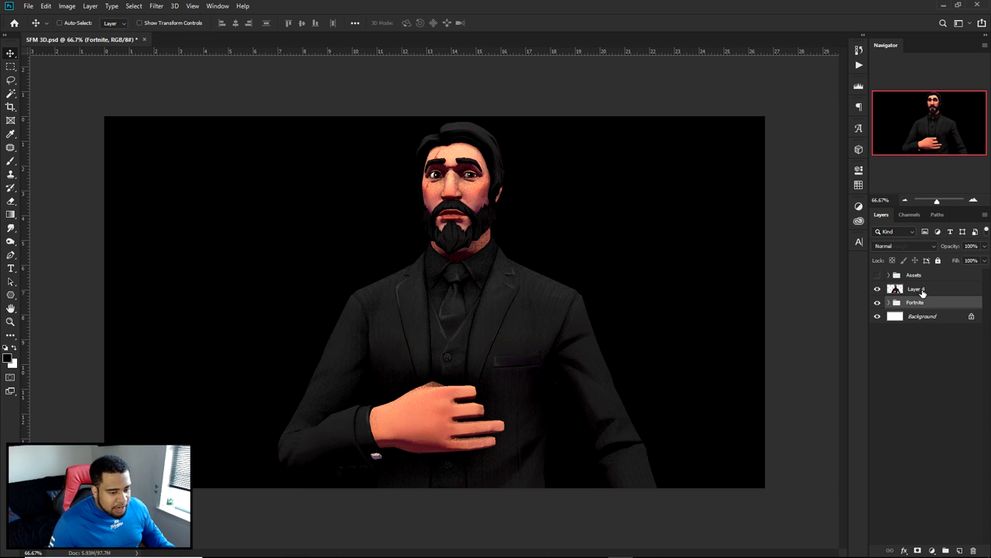
key(ctrl+z)
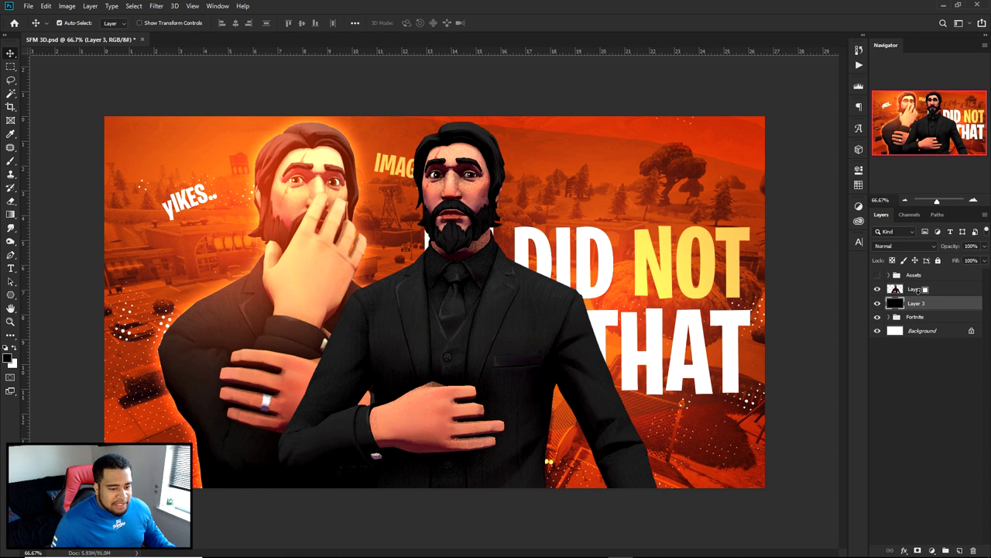
Move the cut-out character to the left side of the canvas and place its layer above the Assets group.
drag(548, 377, 398, 371)
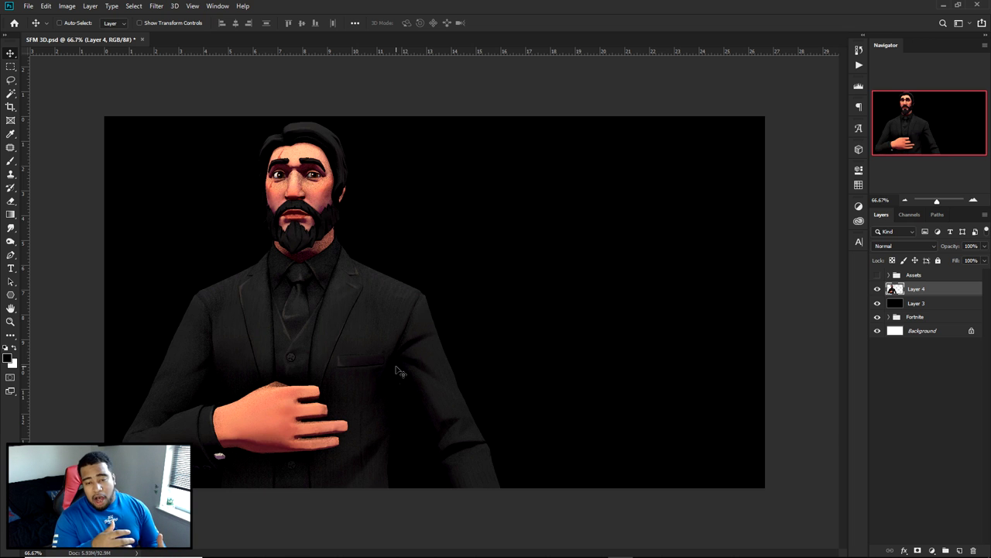
drag(314, 368, 438, 370)
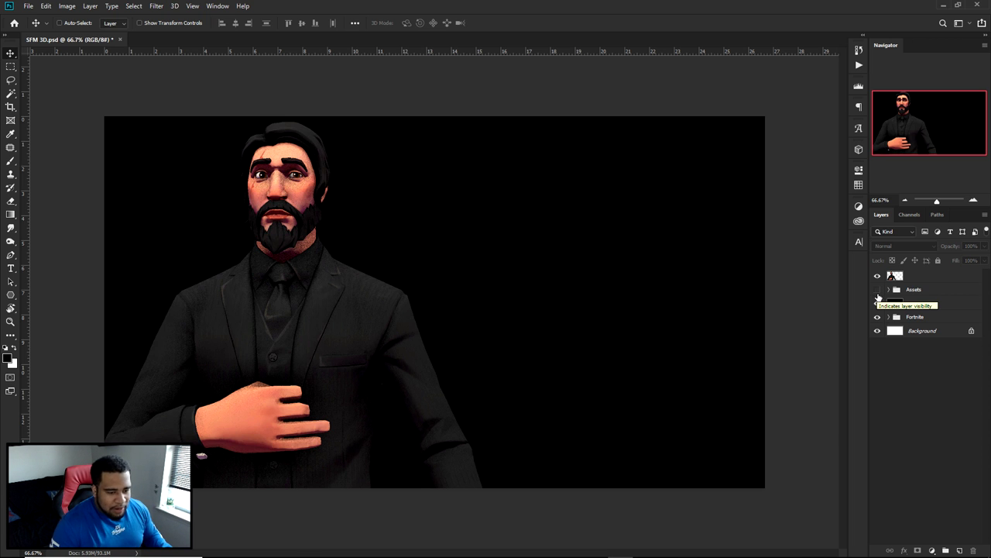
Show and expand the Assets group, and hide its halftone dots layer 1.
click(877, 290)
click(888, 289)
click(878, 304)
click(877, 303)
drag(628, 227, 649, 298)
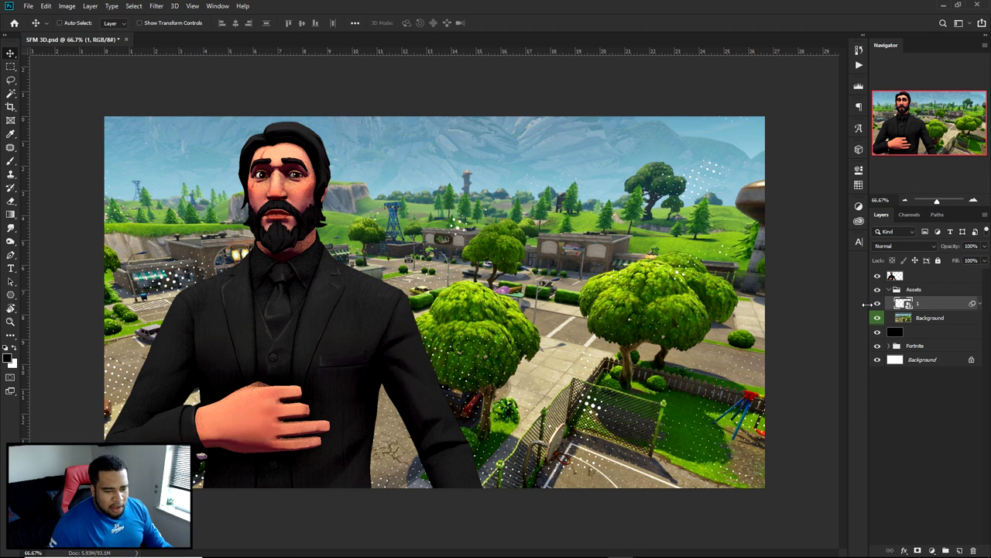
click(877, 303)
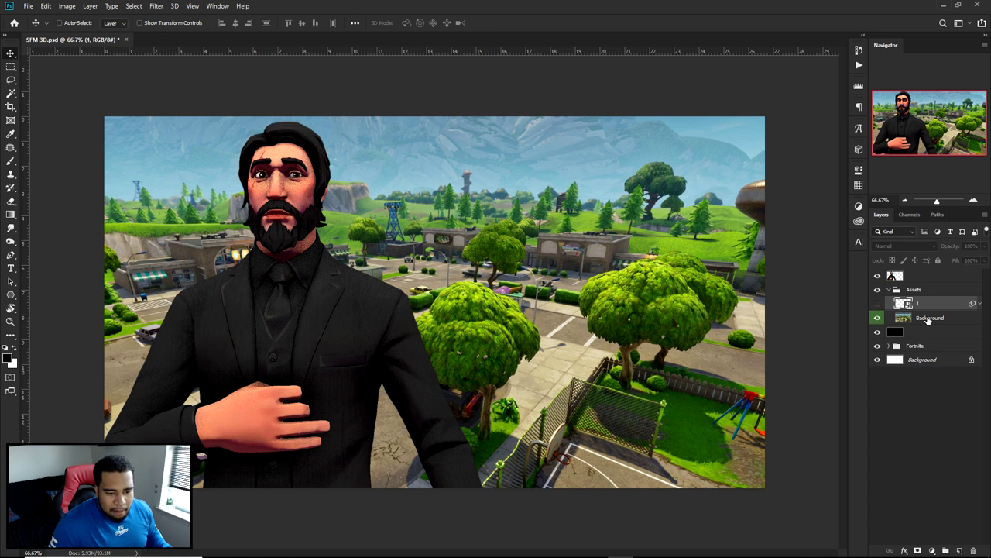
Add a Gradient Map adjustment directly above the Background image in Assets and open its black-to-red gradient for editing.
click(927, 318)
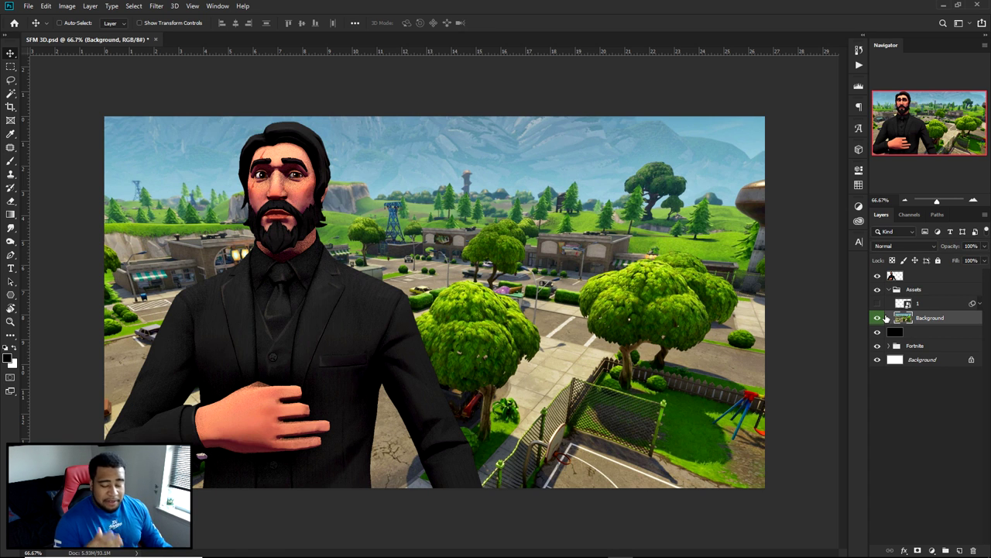
click(932, 550)
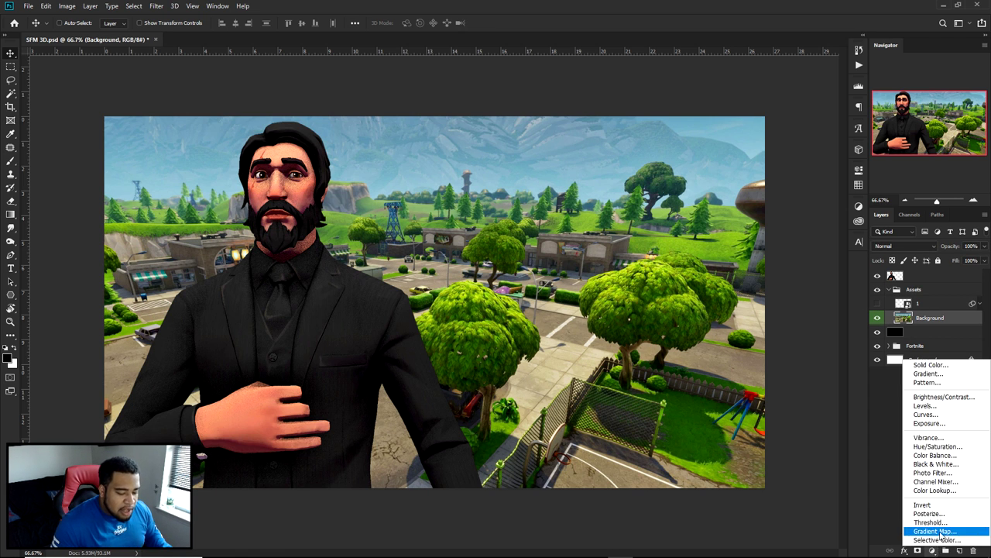
click(926, 540)
click(804, 199)
drag(893, 205, 891, 224)
click(869, 214)
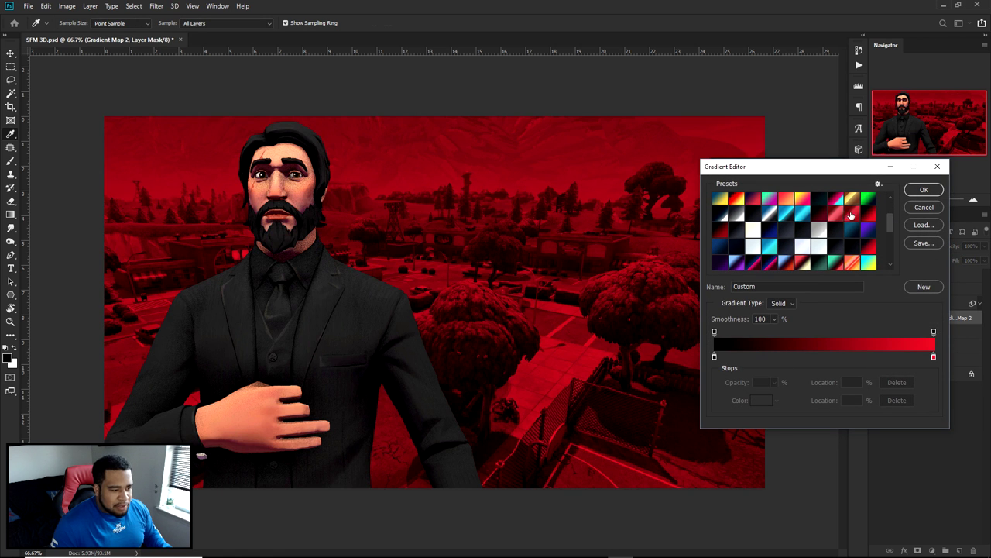
Set the dark colour stop of the gradient to pure black, 000000.
double_click(714, 357)
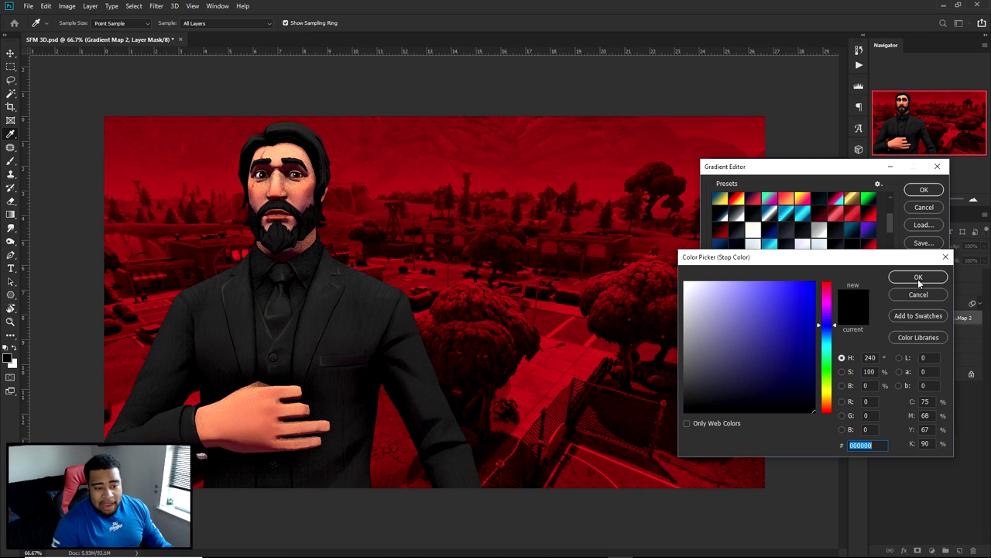
drag(739, 385, 619, 469)
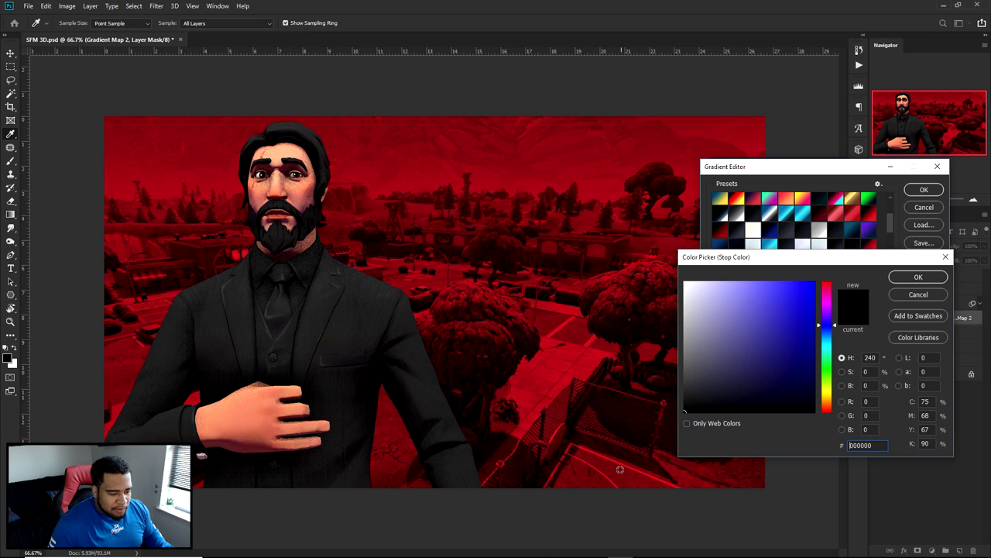
mouse_move(796, 359)
mouse_down()
mouse_move(824, 431)
mouse_move(620, 431)
mouse_move(635, 412)
mouse_up()
click(918, 277)
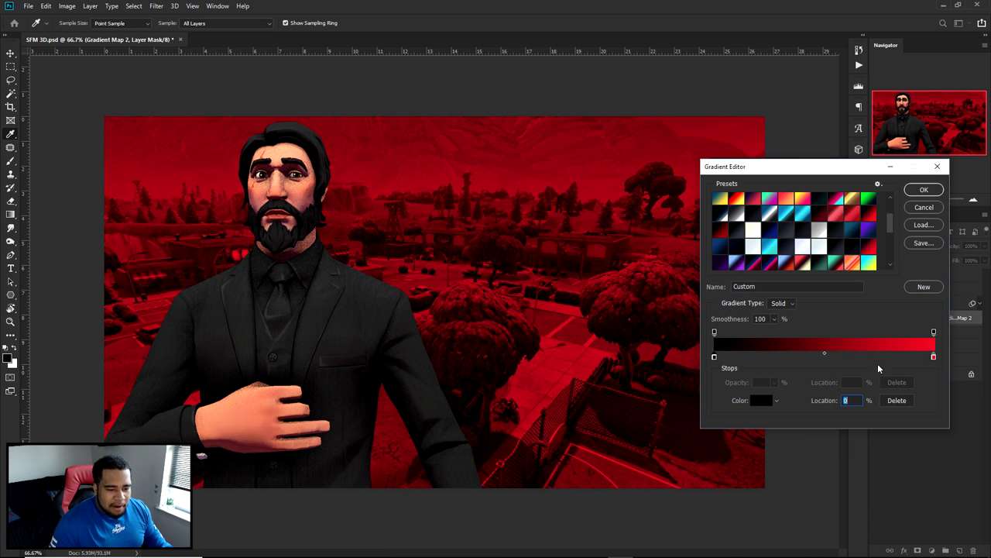
Set the gradient's light colour stop to orange ff671d and accept the Gradient Map settings.
double_click(934, 356)
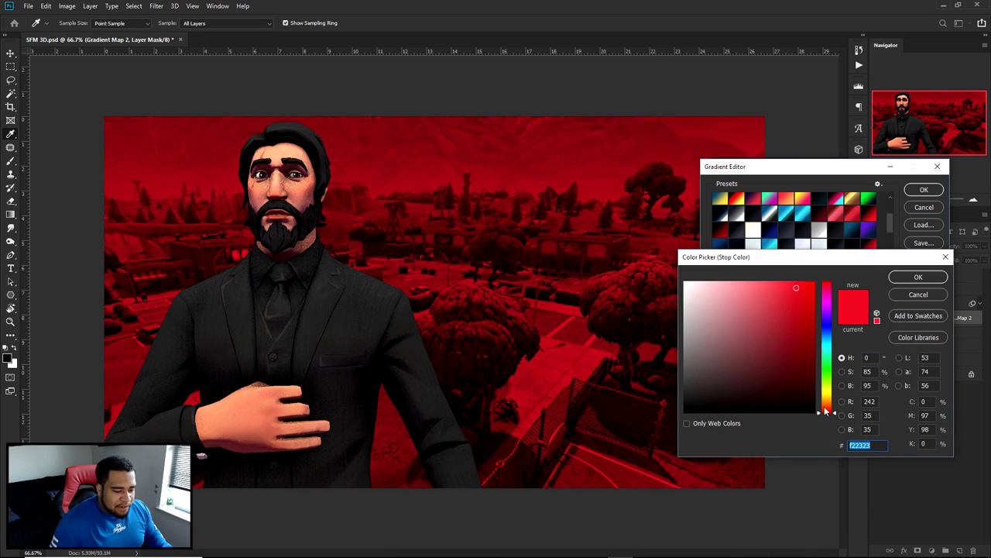
click(826, 407)
drag(804, 309, 801, 281)
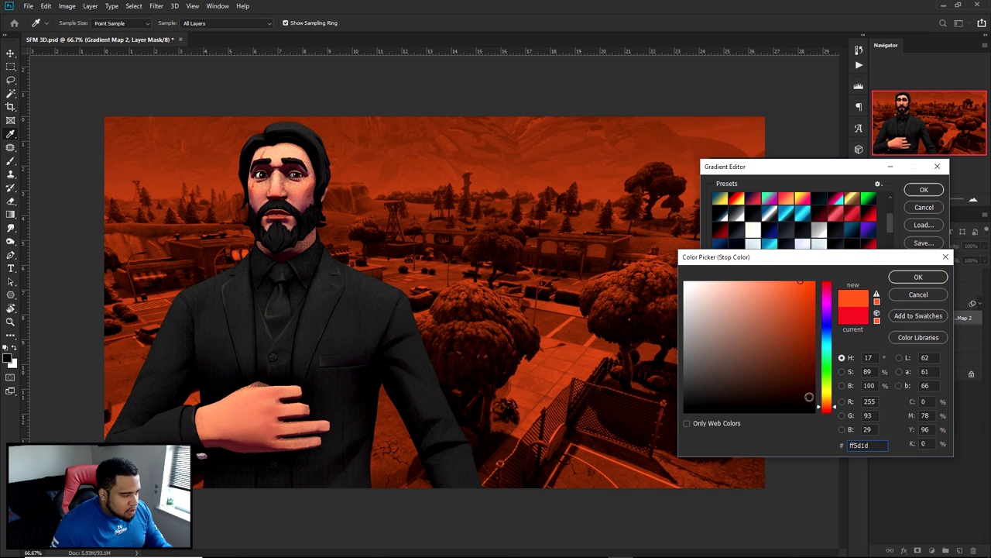
click(826, 407)
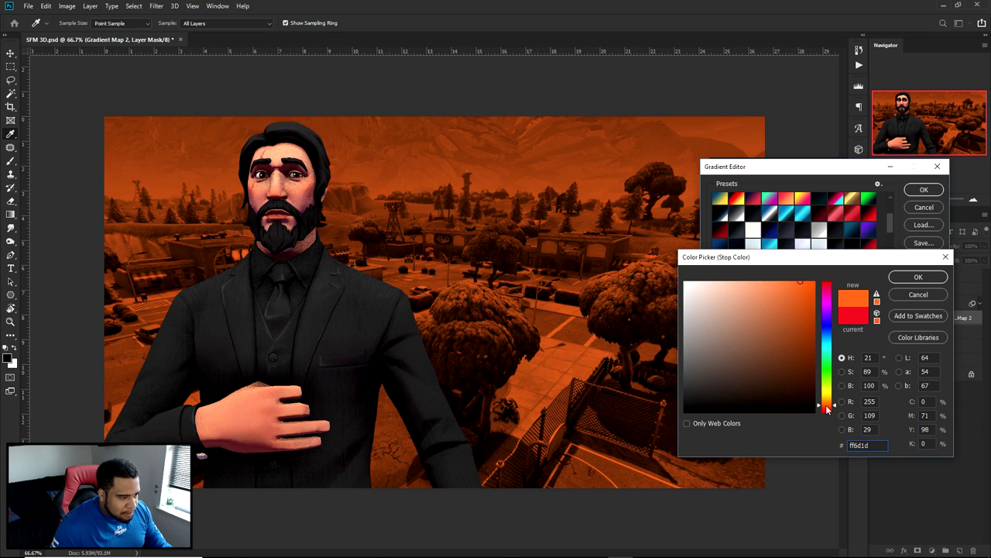
click(827, 408)
click(878, 446)
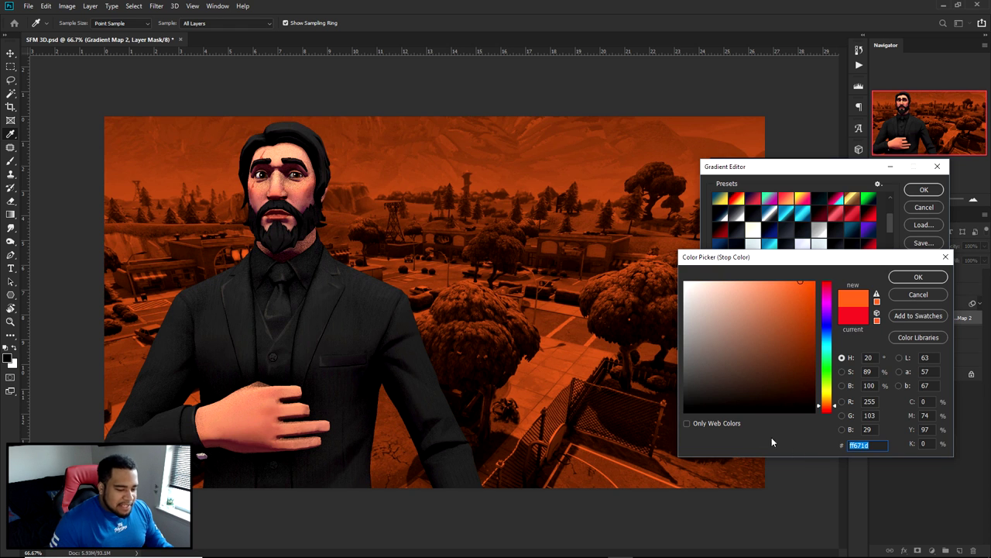
click(917, 279)
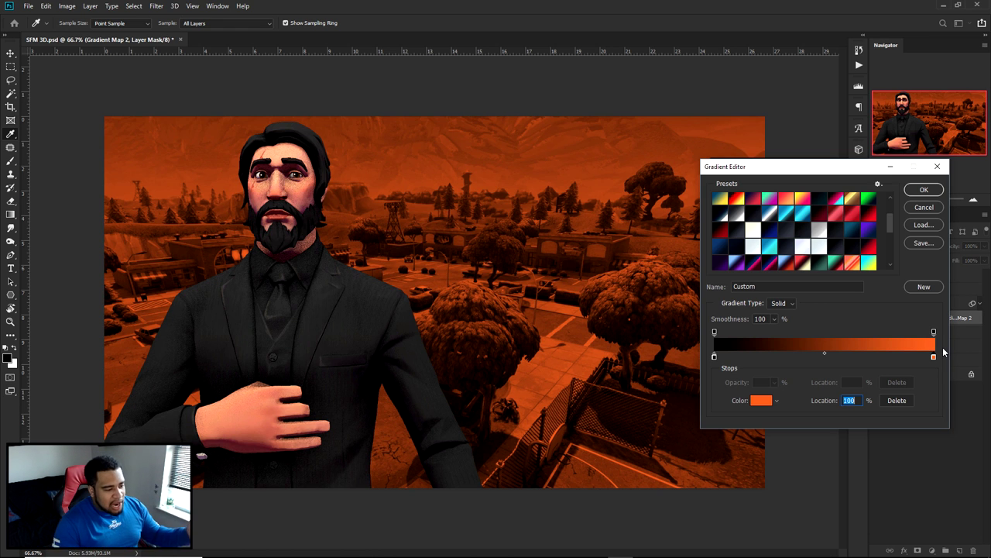
click(914, 192)
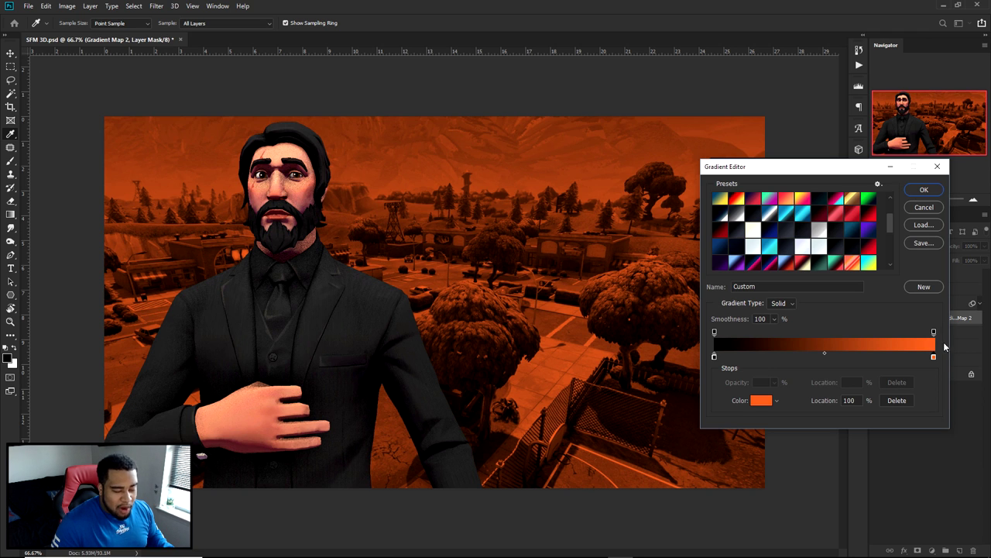
click(924, 190)
click(952, 319)
click(858, 169)
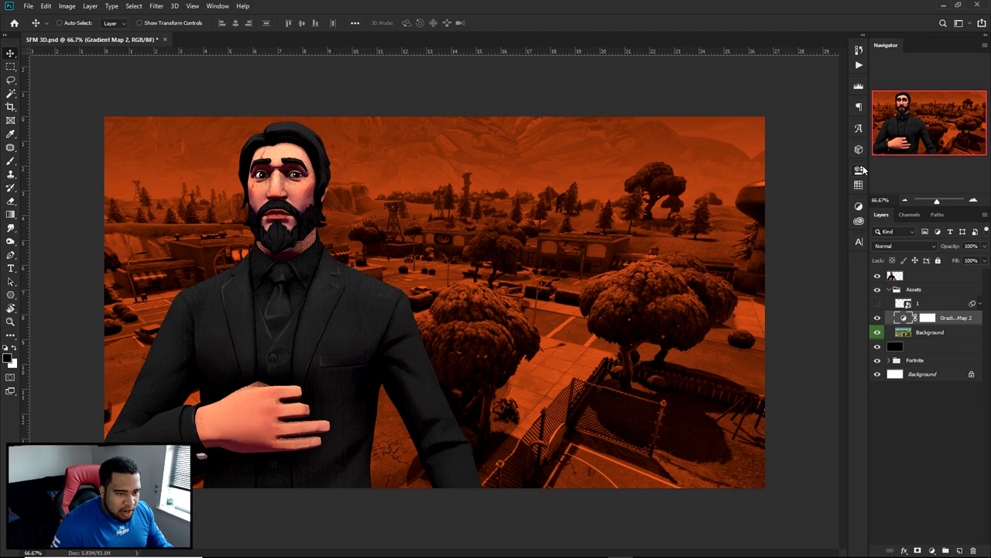
Undo the mistaken deletion of the black layer and delete the Fortnite group instead.
click(933, 359)
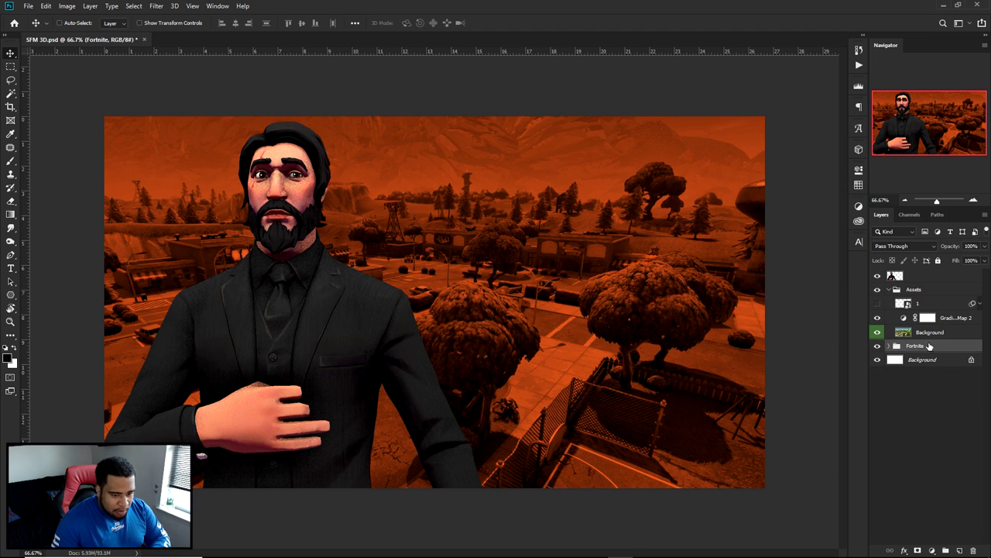
key(ctrl+z)
click(925, 360)
key(Delete)
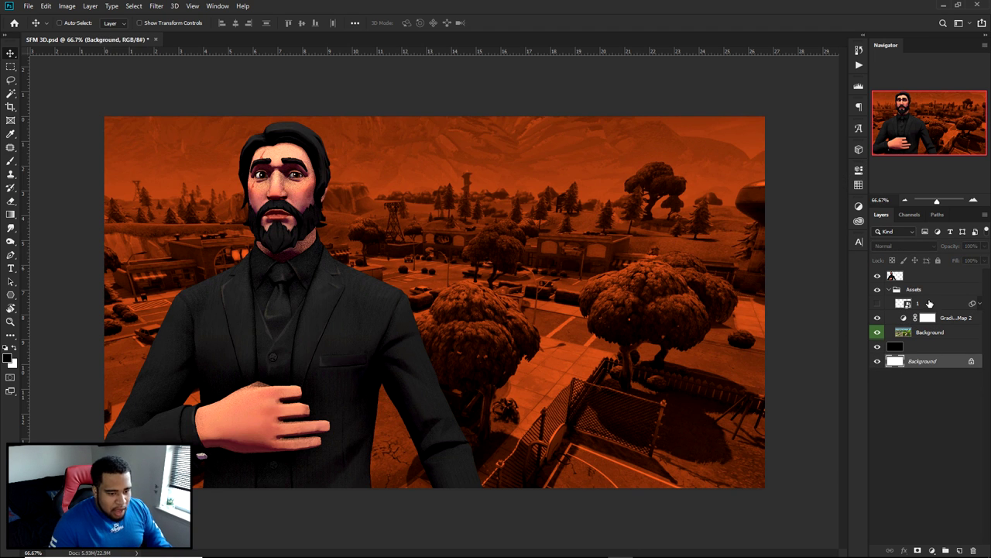
Add the white text "DID HE JUST" in Burbank Big Condensed Bold above the dots layer, beside the character.
click(930, 303)
key(t)
click(560, 277)
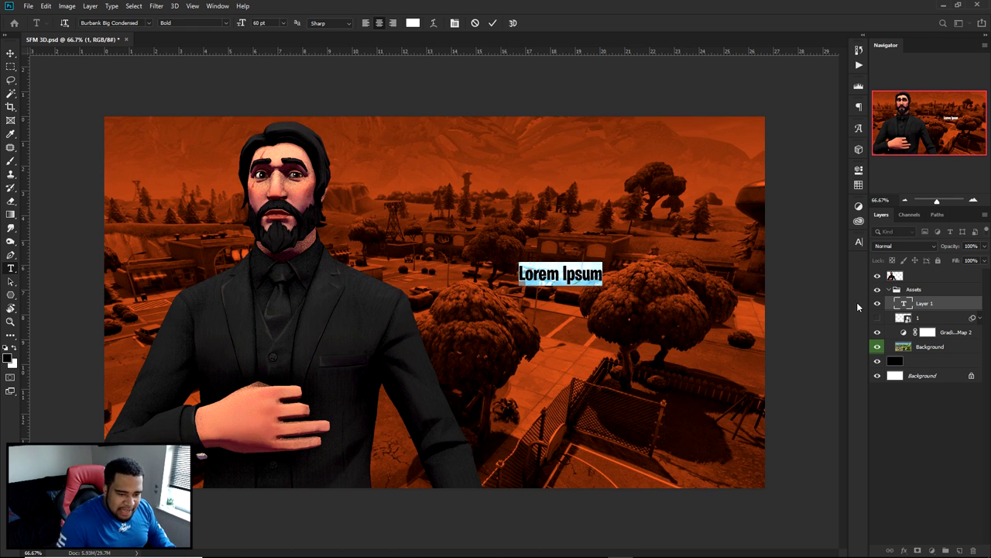
text(you)
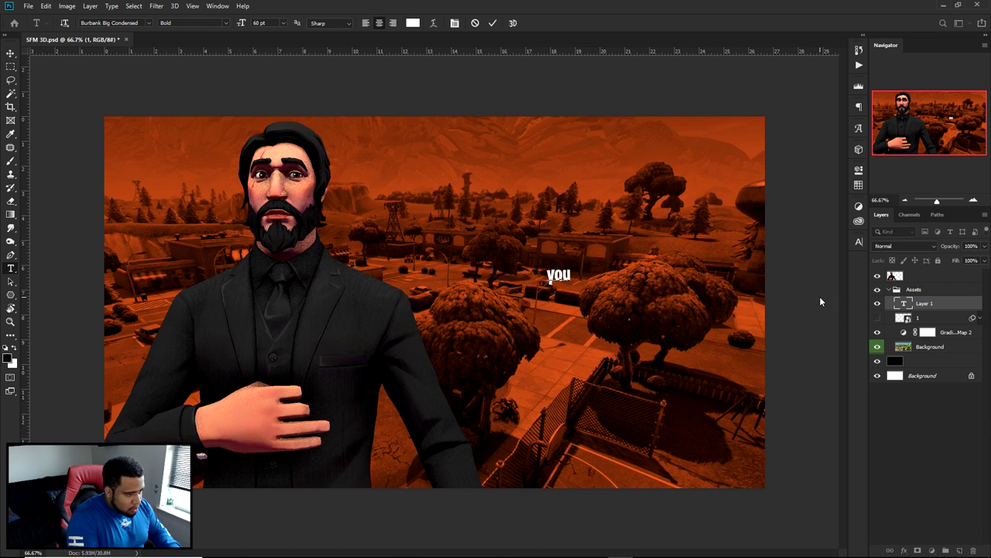
text(did he just)
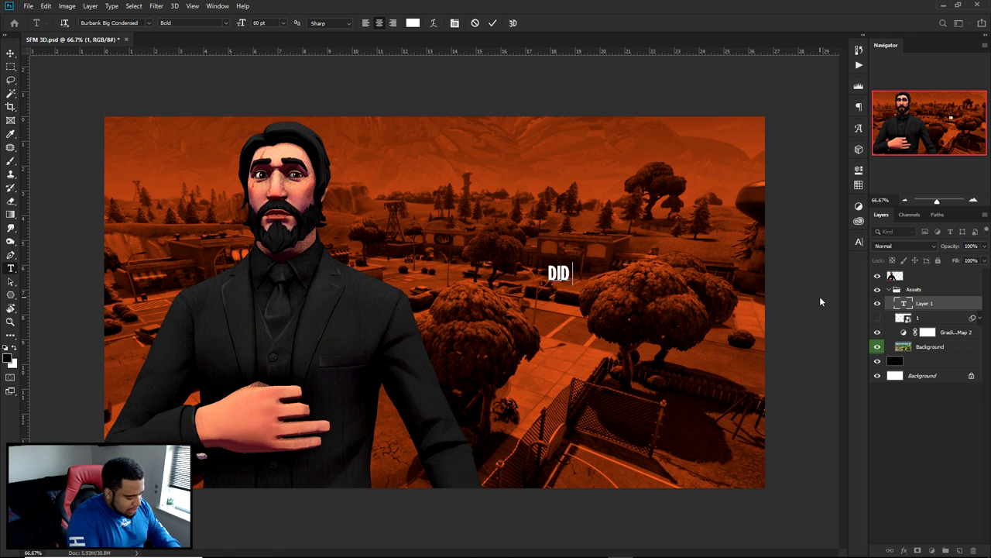
click(492, 22)
Enlarge the DID HE JUST text to 263.36 pt and place a duplicate of it directly beneath.
key(ctrl+t)
drag(602, 260, 730, 218)
drag(641, 249, 652, 331)
key(Return)
double_click(650, 324)
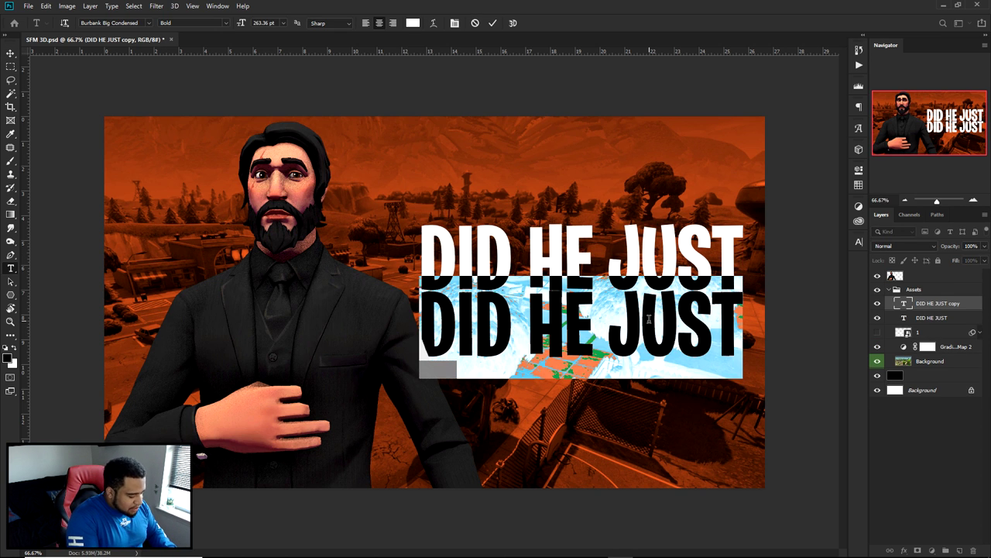
click(475, 23)
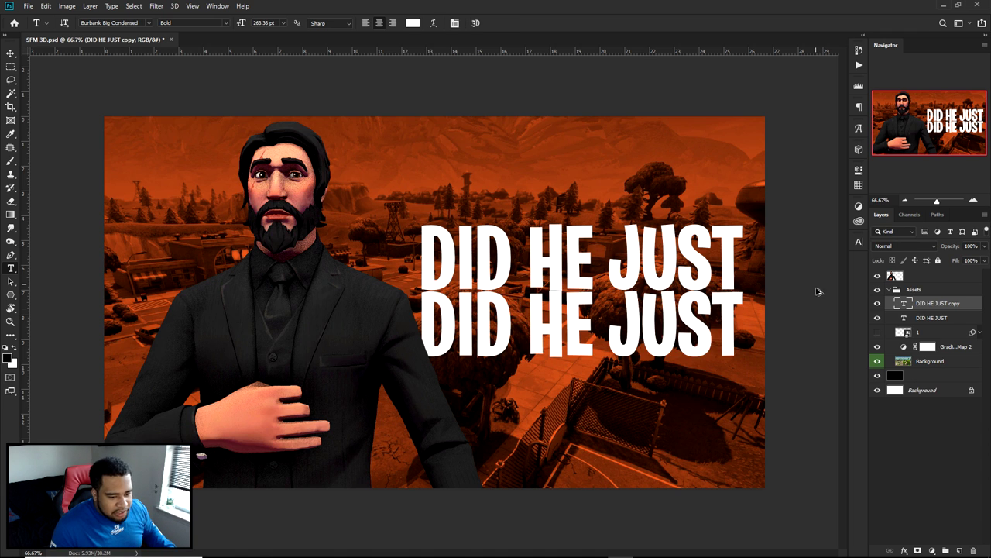
Undo the DID HE JUST texts and the deletion of the Fortnite group.
key(ctrl+z)
key(ctrl+z)
key(ctrl+z)
key(ctrl+z)
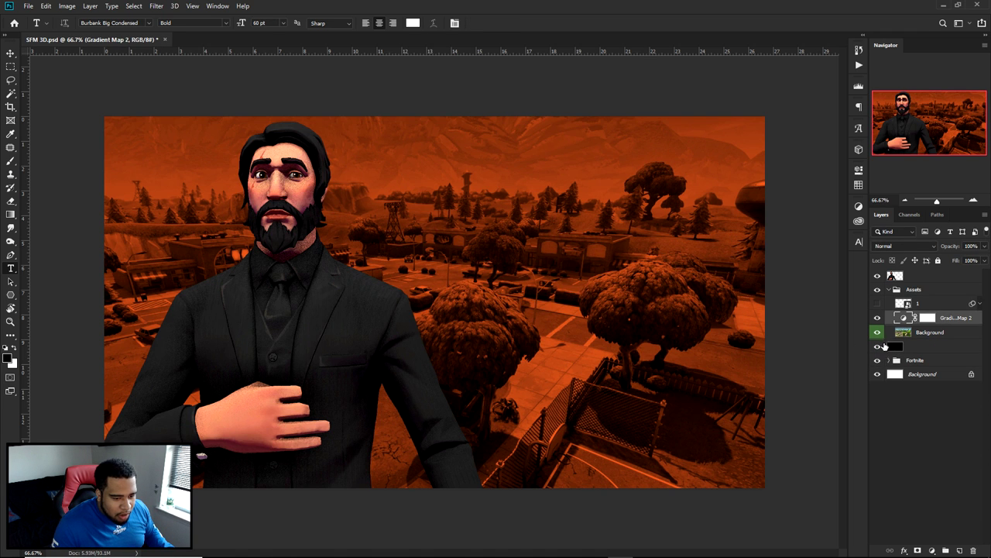
Hide the Assets group and the black layer to examine the original thumbnail's wording, and show both again.
click(878, 288)
click(878, 346)
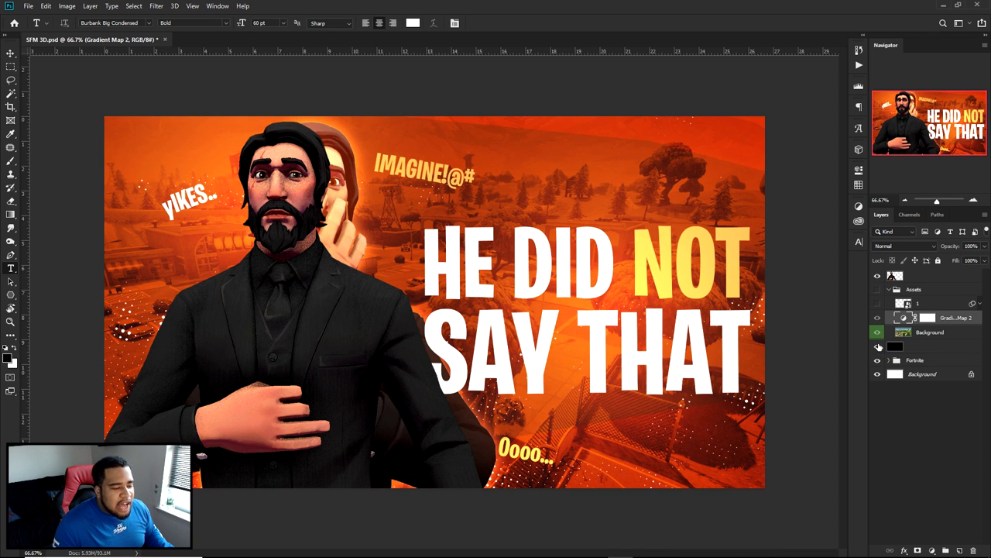
click(879, 346)
click(878, 290)
Show the halftone dots layer 1 and delete the Fortnite group.
click(878, 303)
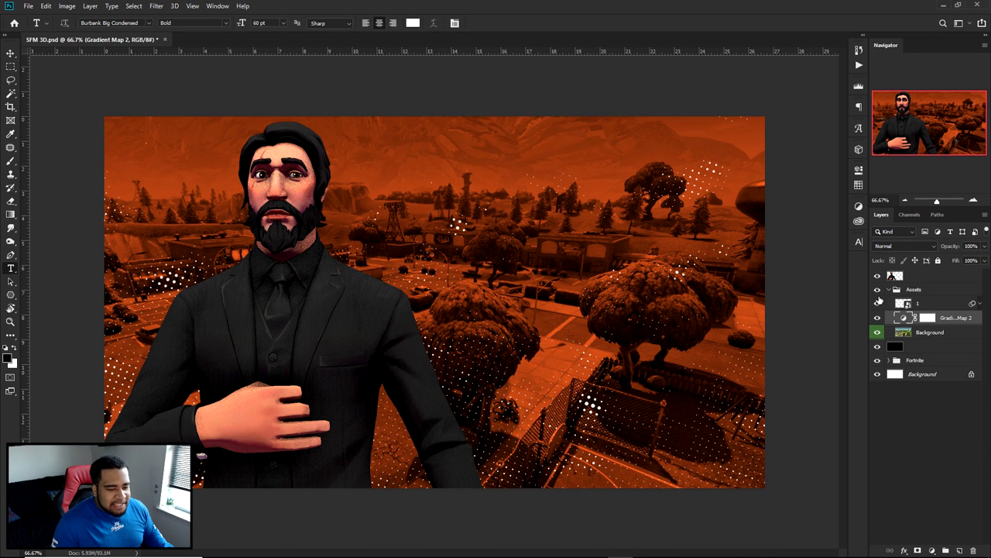
click(916, 360)
key(Delete)
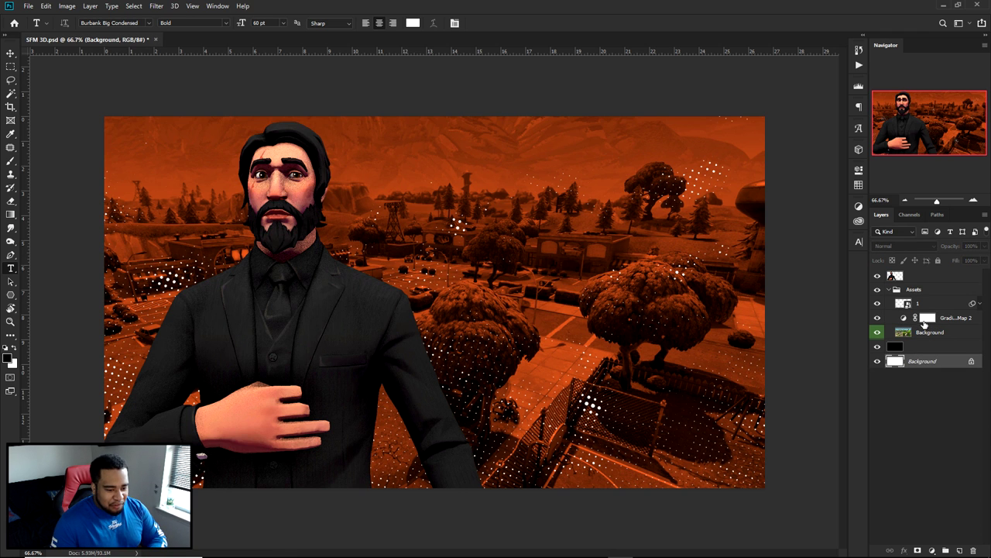
Add the title text "HE DID NOT" above the dots layer and scale it up to about 474%.
click(932, 300)
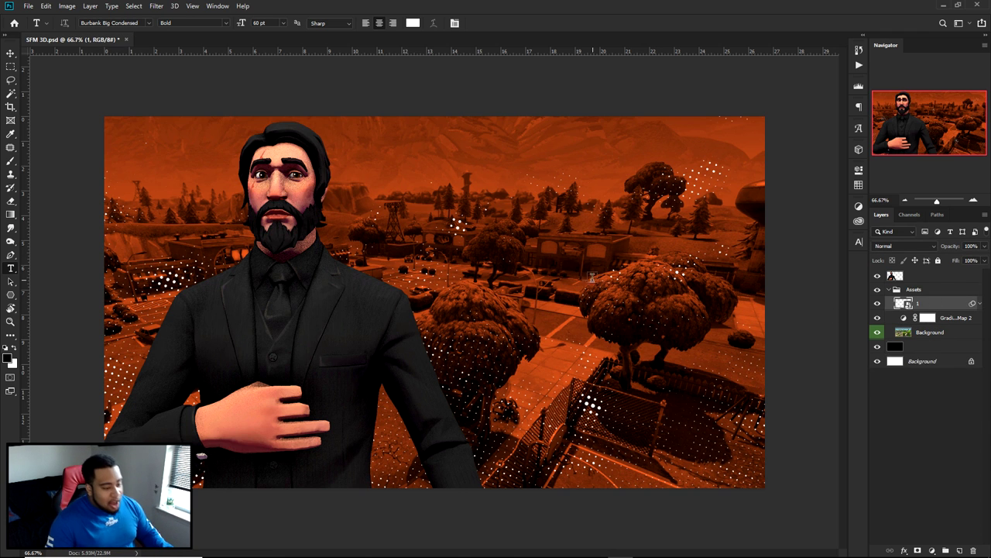
click(568, 271)
text(HE DID NOT)
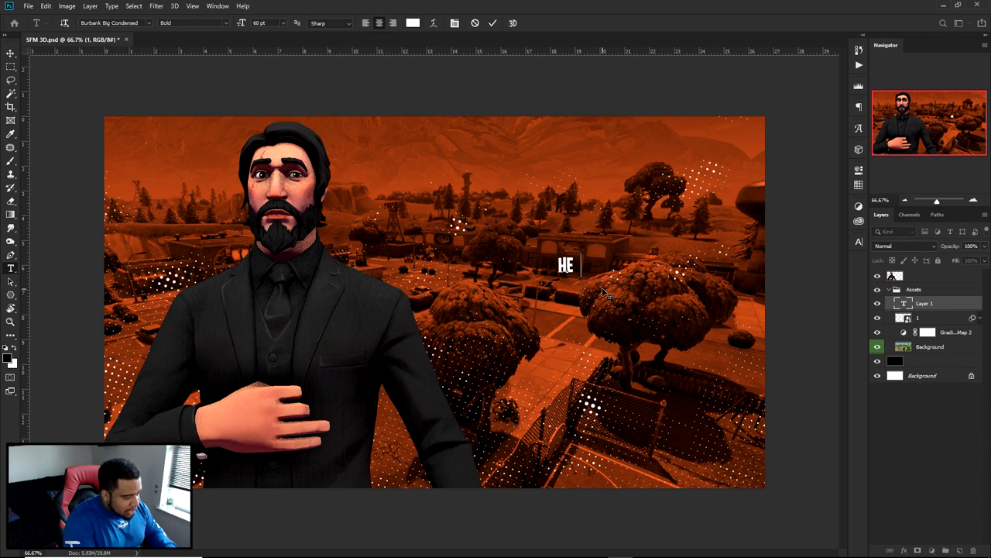
click(493, 23)
key(ctrl+t)
drag(605, 253, 732, 204)
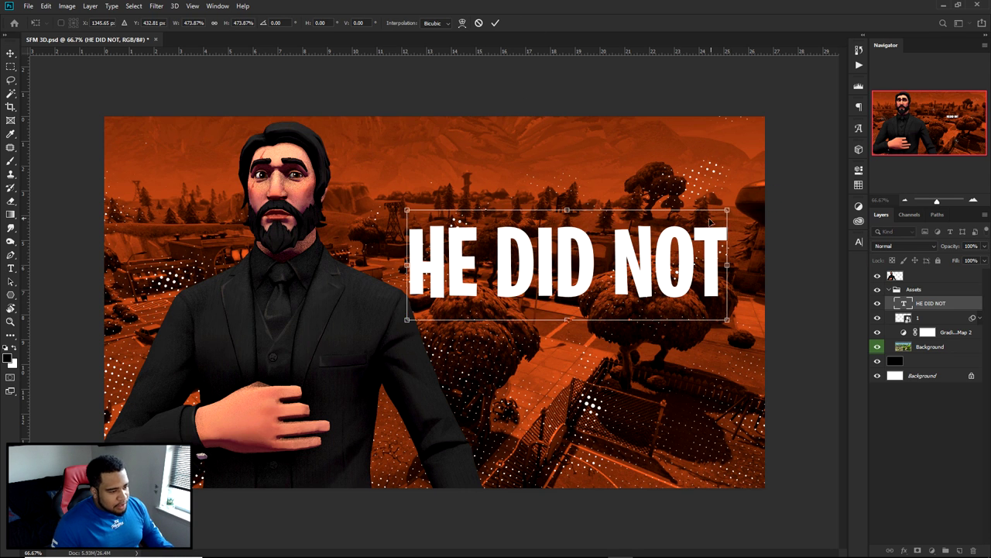
key(Return)
Duplicate the HE DID NOT text directly below itself and change the copy's wording to "SAY THAT".
drag(659, 247, 675, 316)
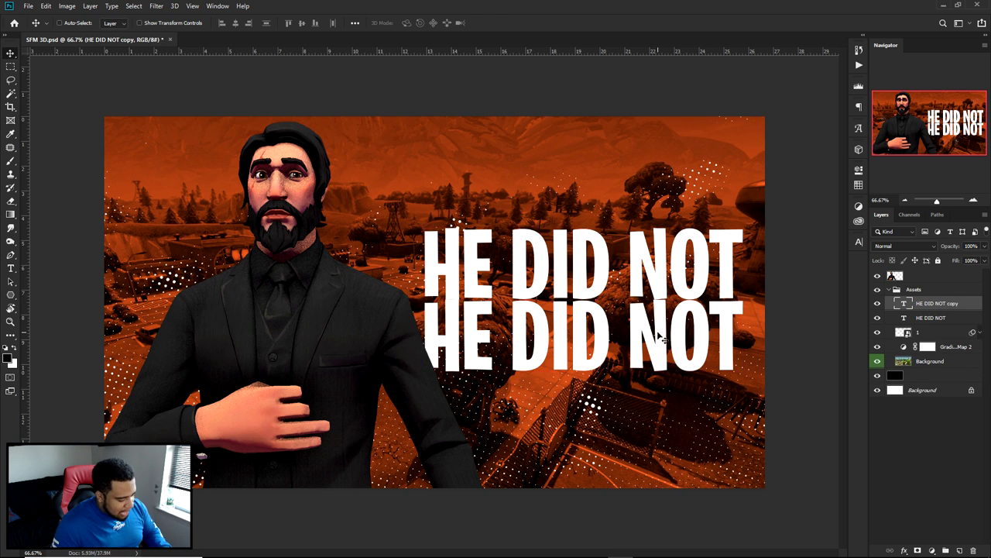
key(t)
click(602, 333)
key(ctrl+a)
text(SAY THAT)
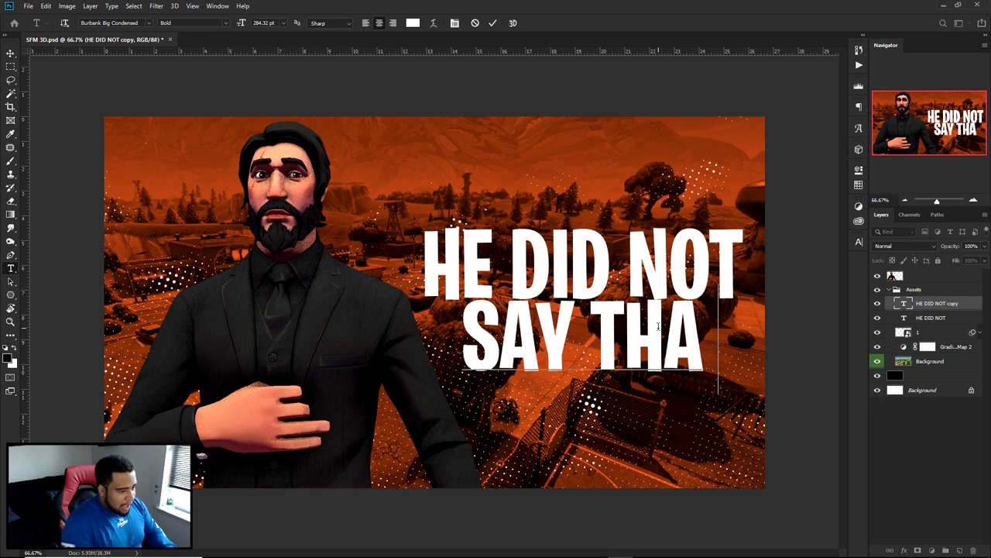
click(495, 26)
Enlarge SAY THAT to 336.93 pt so it matches the width of HE DID NOT, and align it beneath that line.
key(v)
key(ctrl+t)
drag(718, 284, 745, 273)
key(Return)
key(v)
drag(665, 310, 660, 322)
Move both title text layers above the character layer and shift the title slightly up and left.
ctrl+click(931, 318)
drag(930, 316, 919, 271)
drag(626, 290, 621, 286)
Recolour only the word NOT in the HE DID NOT title to bright orange #ff7b3a.
click(921, 279)
key(t)
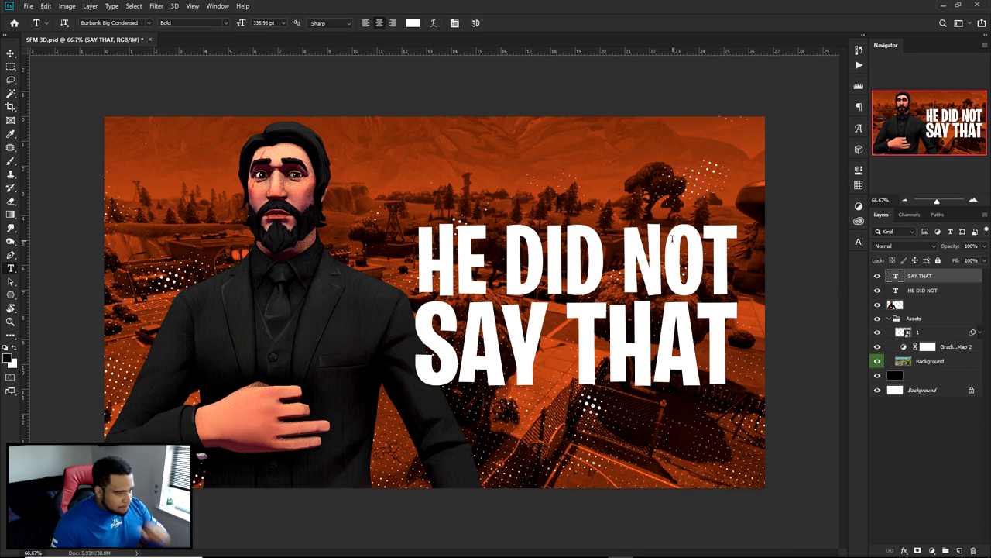
double_click(634, 243)
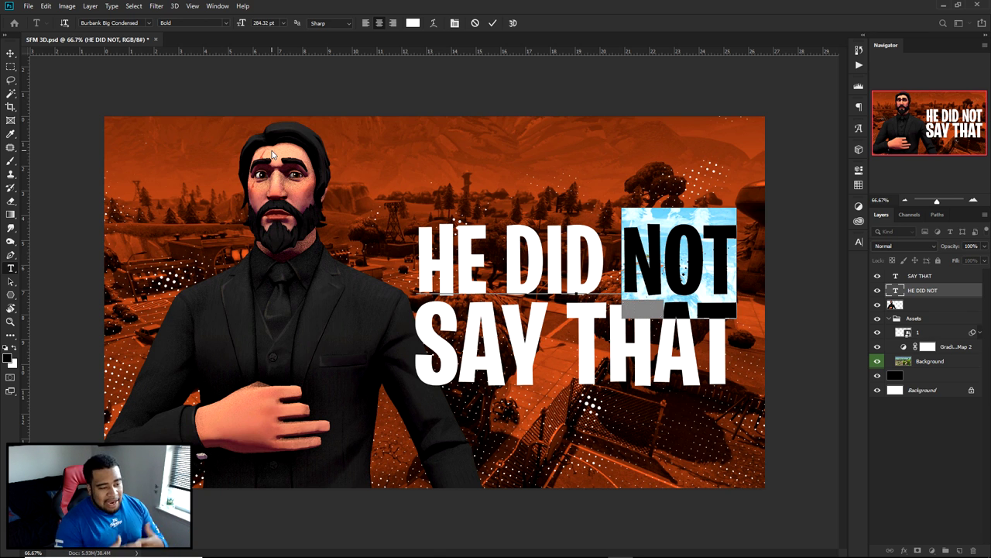
click(859, 242)
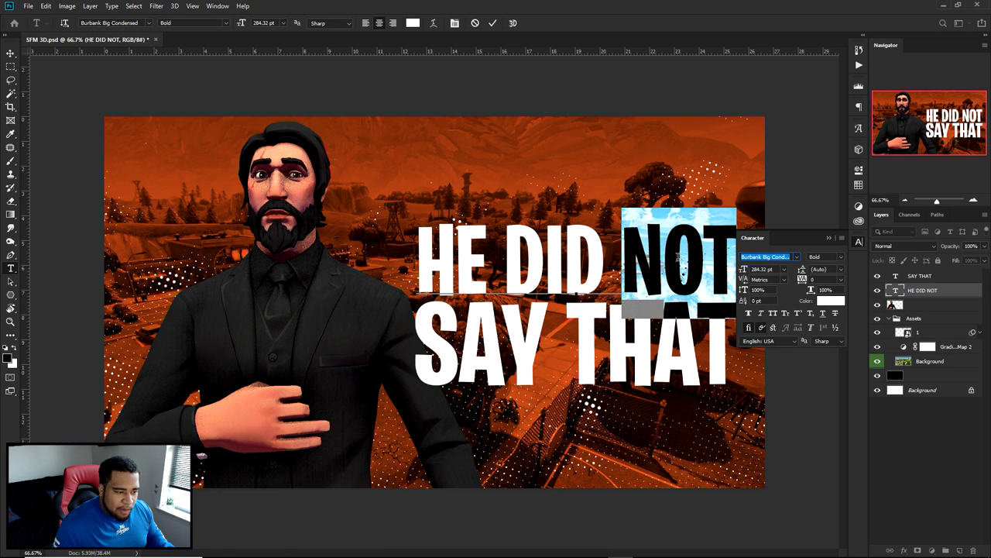
click(831, 301)
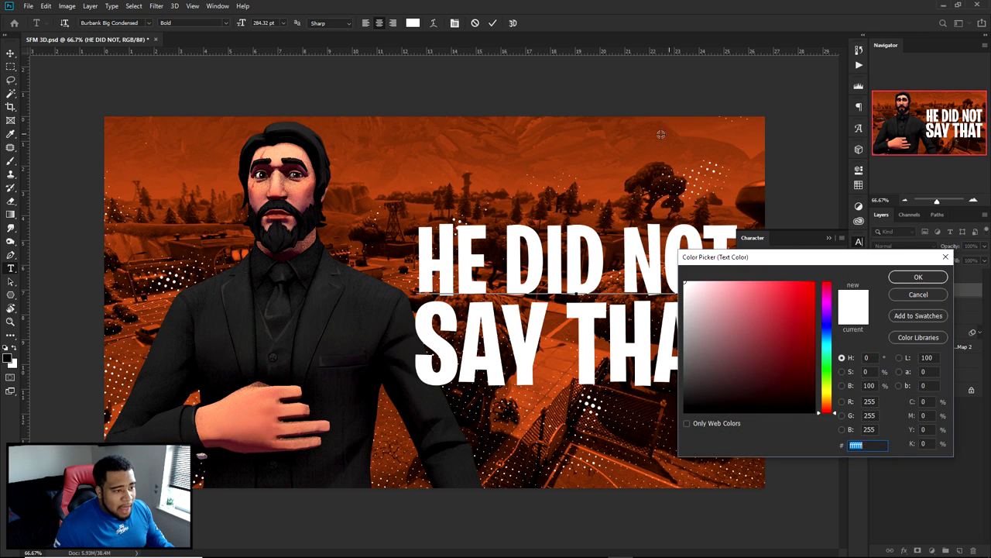
click(708, 138)
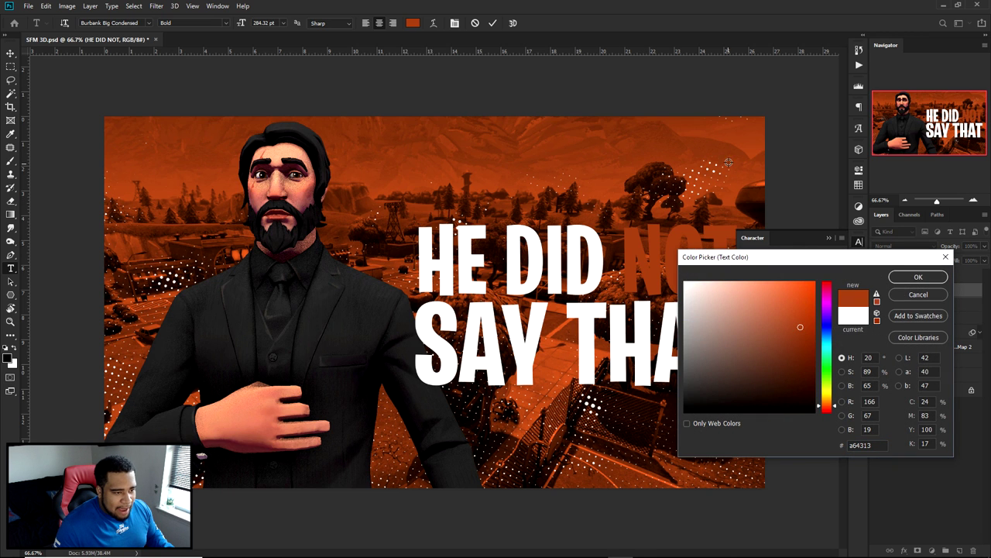
drag(772, 256, 814, 305)
mouse_move(844, 366)
mouse_down()
mouse_move(812, 334)
mouse_move(822, 343)
mouse_up()
drag(873, 459, 870, 460)
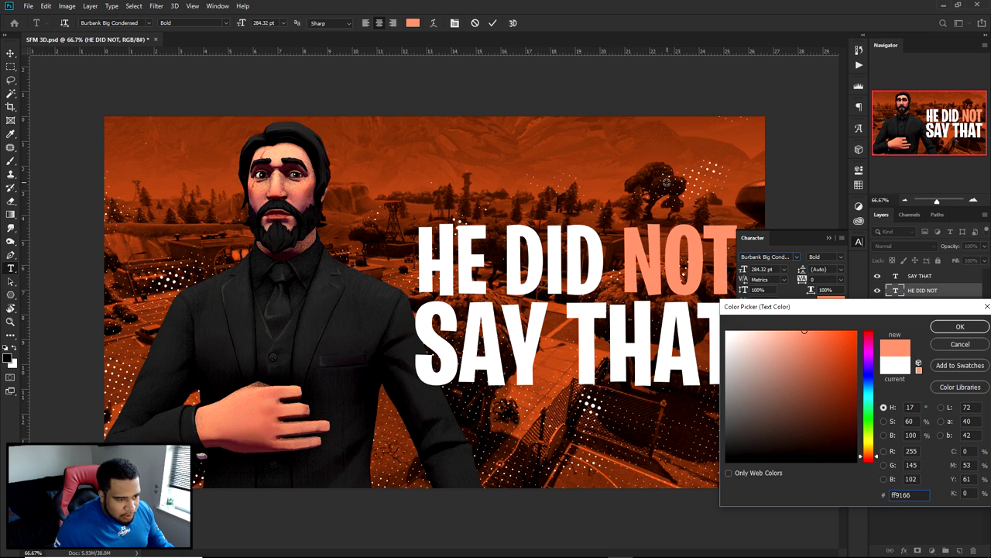
click(709, 148)
mouse_move(835, 363)
mouse_down()
mouse_move(817, 331)
mouse_move(827, 323)
mouse_move(826, 335)
mouse_up()
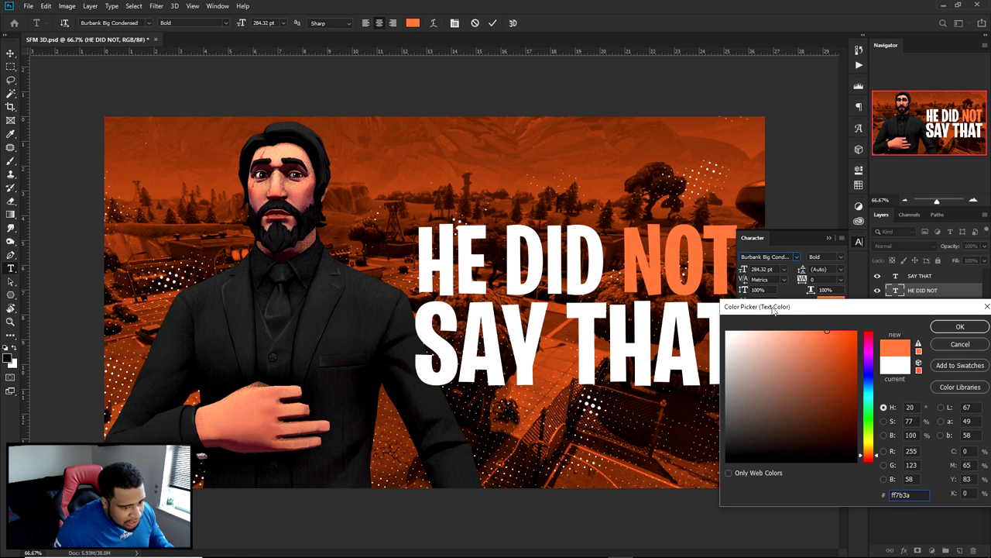
click(959, 328)
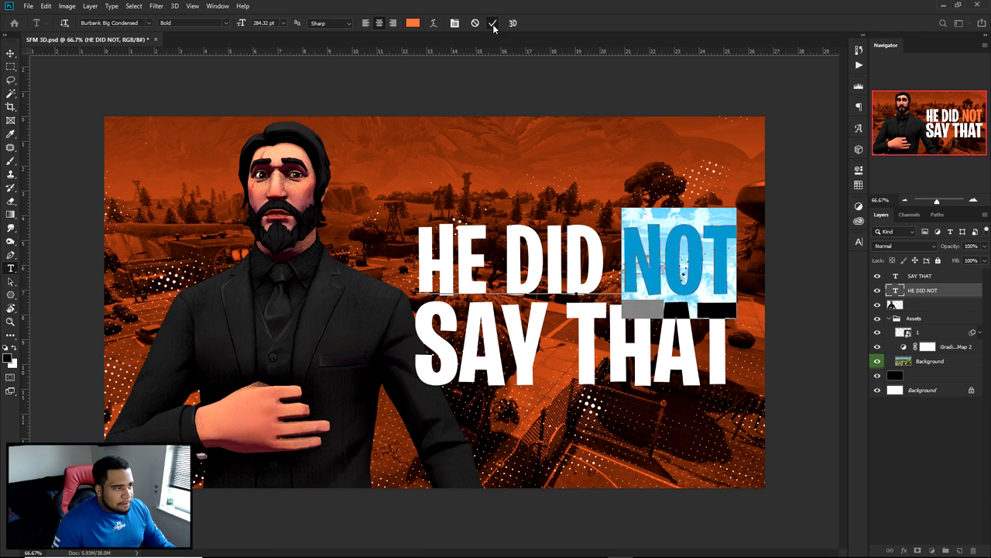
click(493, 23)
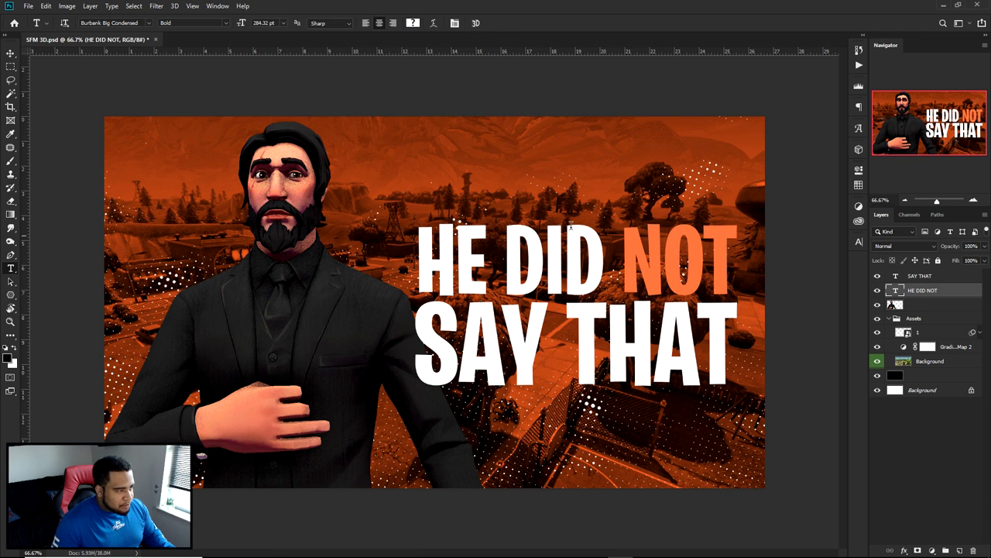
Add an empty layer above SAY THAT and set up a large soft round brush about 1139 px wide.
click(921, 276)
click(958, 550)
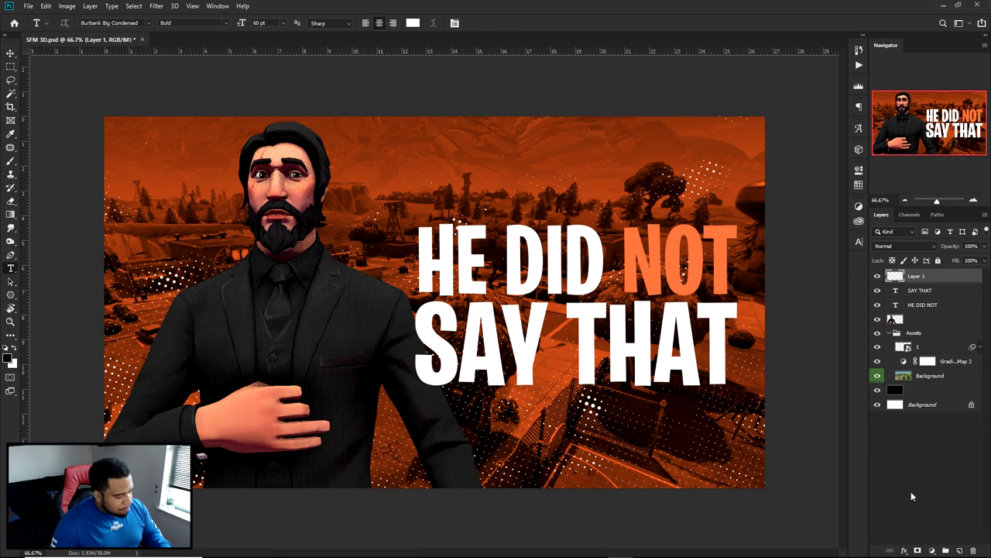
key(b)
mouse_move(448, 292)
mouse_down()
mouse_move(681, 287)
mouse_move(610, 279)
mouse_up()
drag(563, 348, 586, 109)
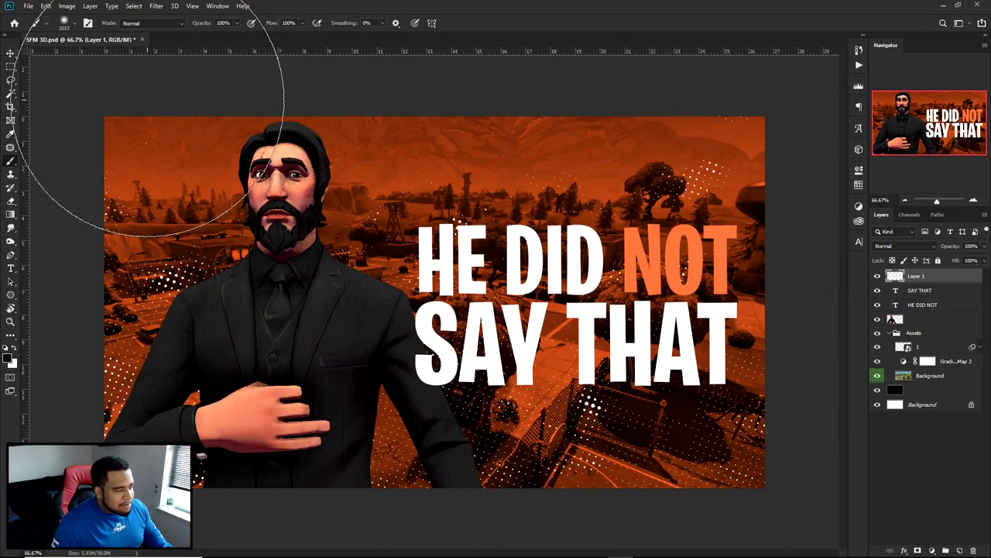
click(75, 23)
click(114, 42)
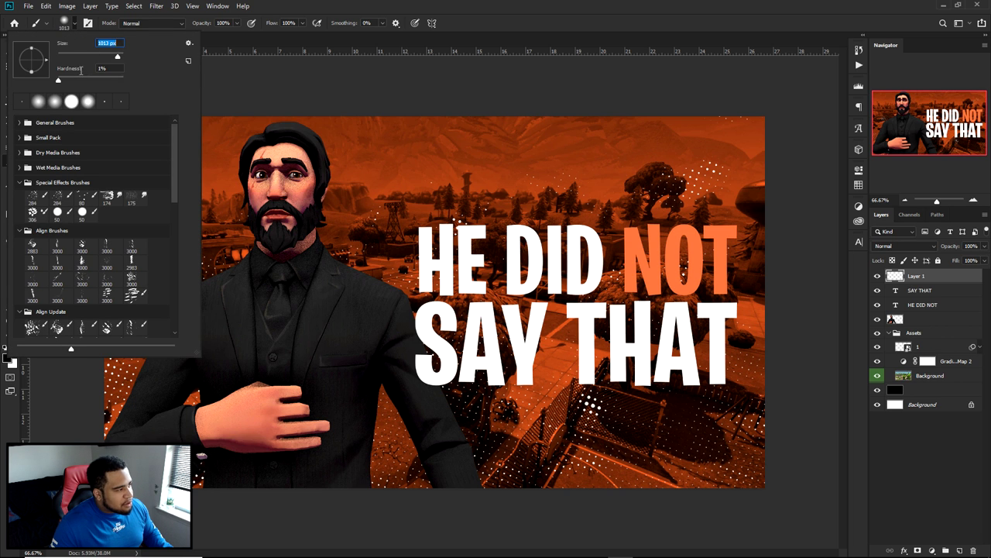
click(121, 65)
key(Return)
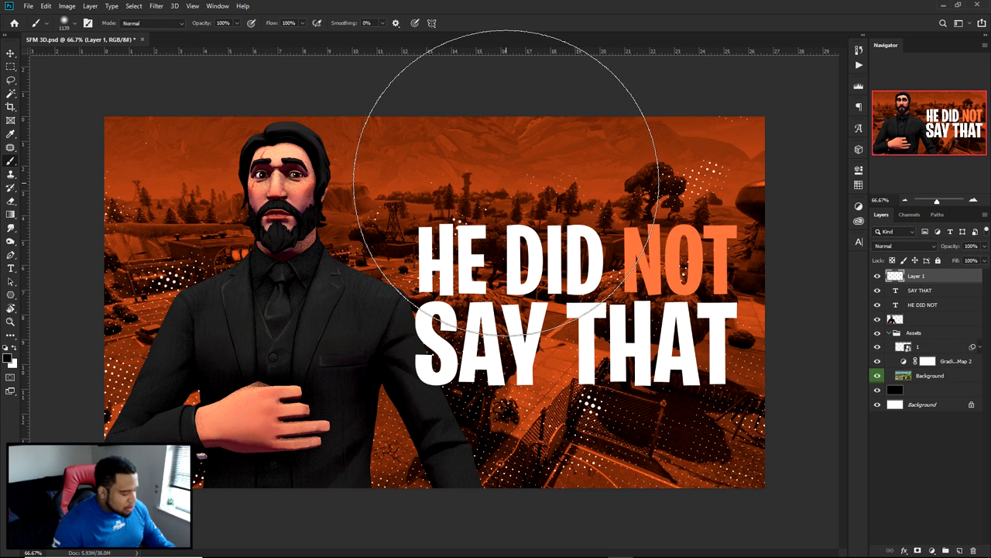
Paint a soft glow over the title's centre in dark orange sampled from the background, and set the layer to Linear Dodge (Add).
mouse_move(513, 157)
mouse_down()
mouse_move(491, 156)
mouse_move(678, 146)
mouse_move(703, 158)
mouse_move(713, 137)
mouse_up()
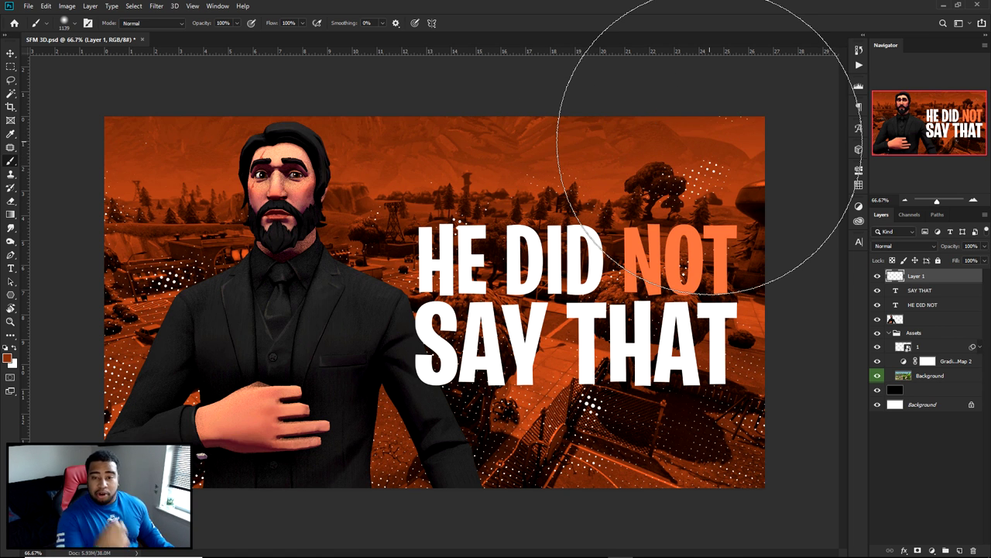
click(568, 303)
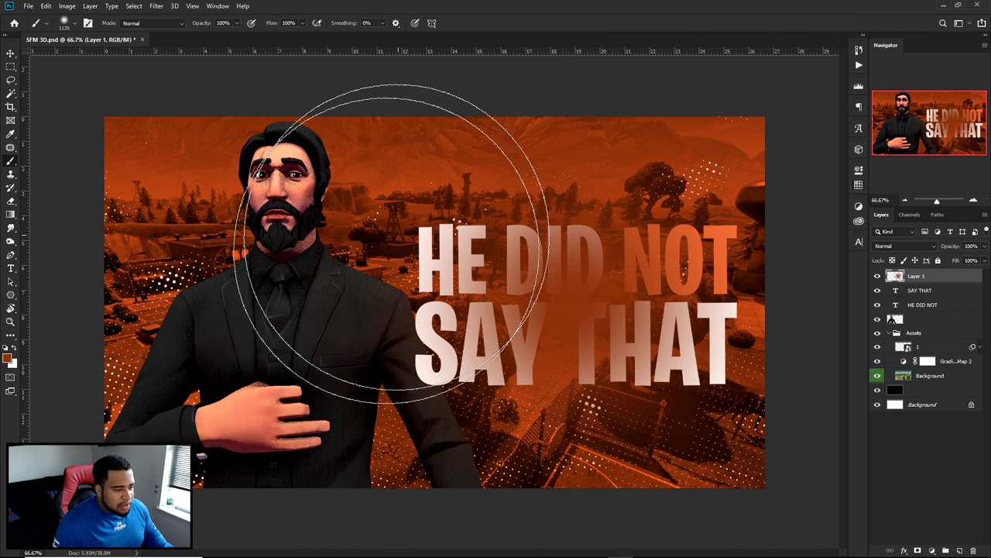
click(619, 371)
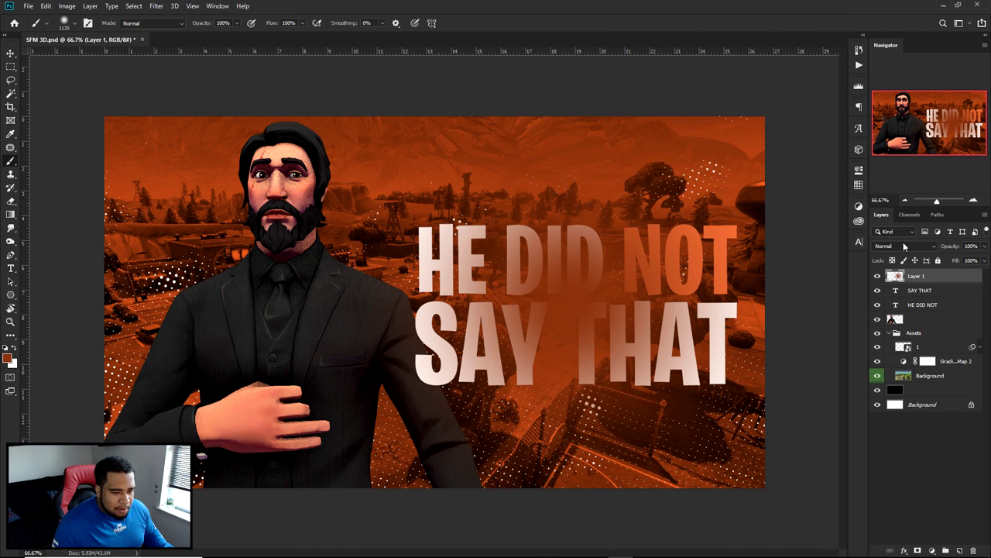
click(903, 246)
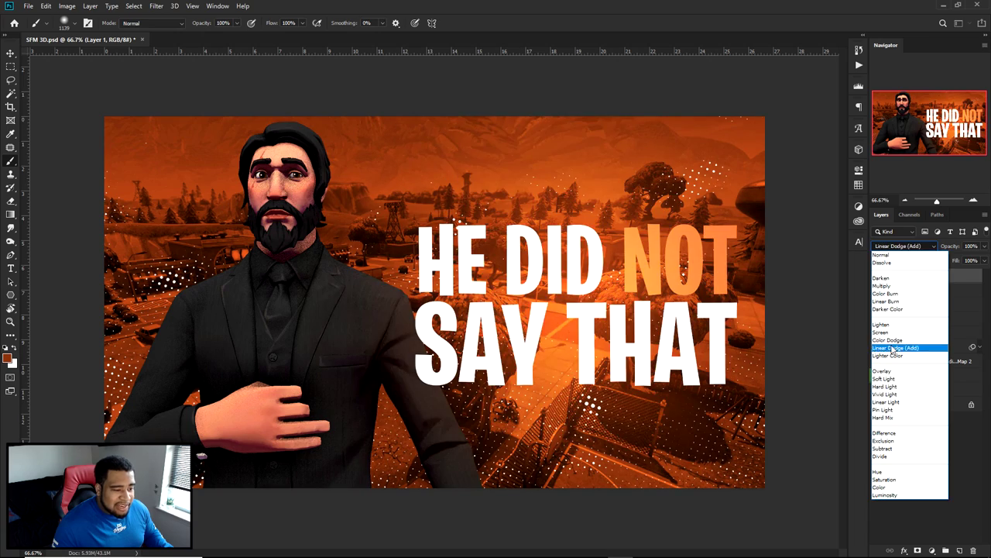
click(896, 348)
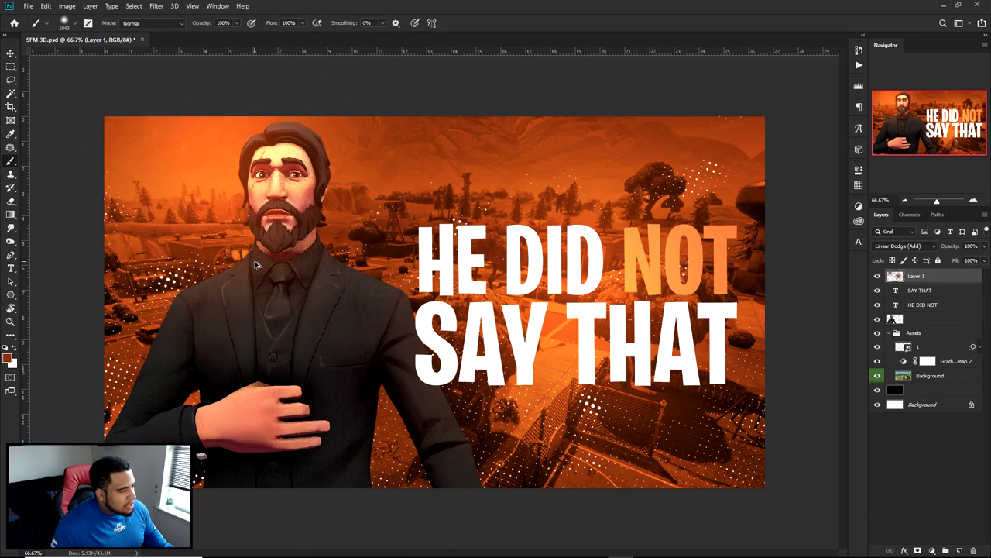
Undo and repaint the soft orange glow dab over the character's head and the background beside it.
key(ctrl+z)
click(260, 158)
key(ctrl+z)
click(231, 168)
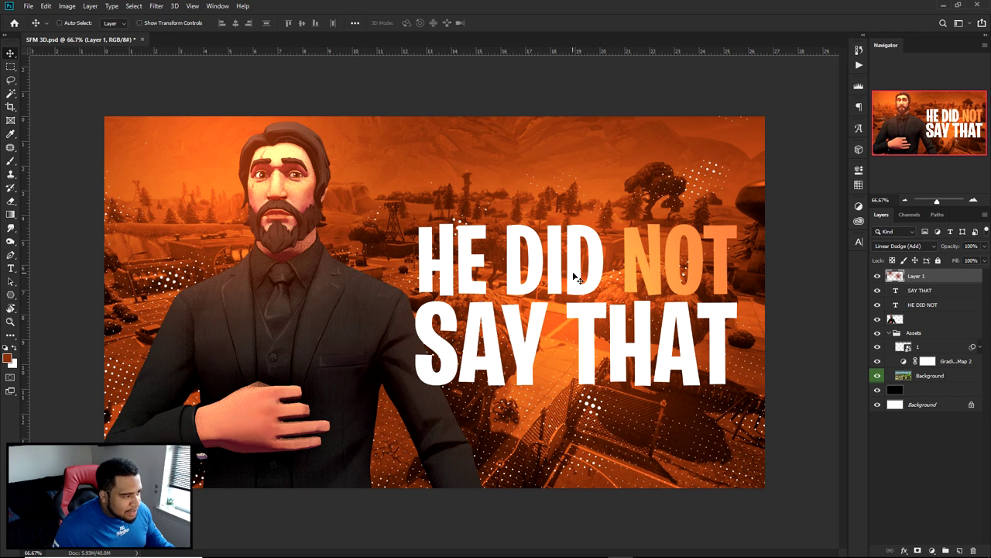
Examine the whole thumbnail at small and larger scales to judge the glow and the title's readability.
key(ctrl+minus)
key(ctrl+minus)
key(ctrl+minus)
key(ctrl+minus)
key(ctrl+minus)
key(ctrl+plus)
key(ctrl+plus)
key(ctrl+plus)
key(ctrl+plus)
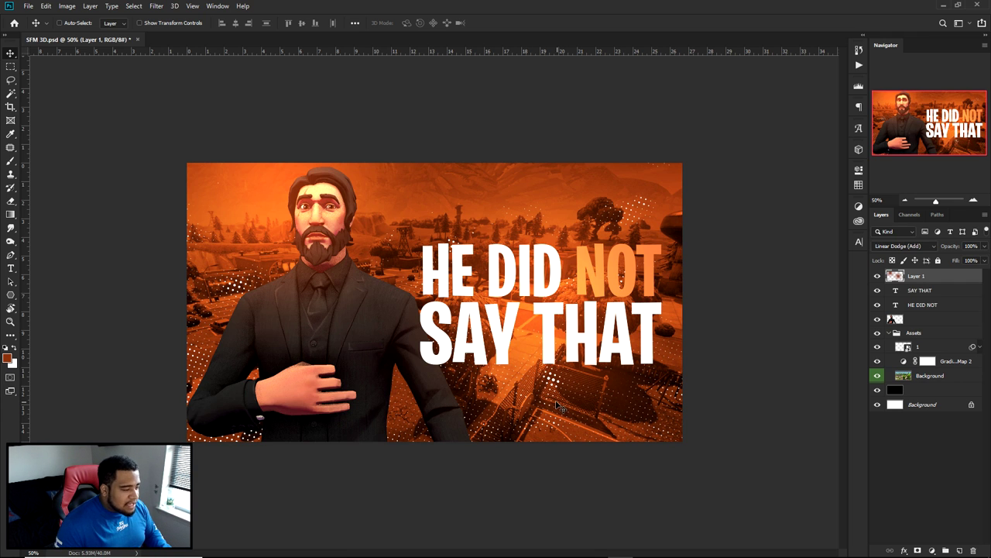
Add an Outer Glow to the character layer with 75% opacity and the Linear Dodge (Add) blend mode.
click(930, 323)
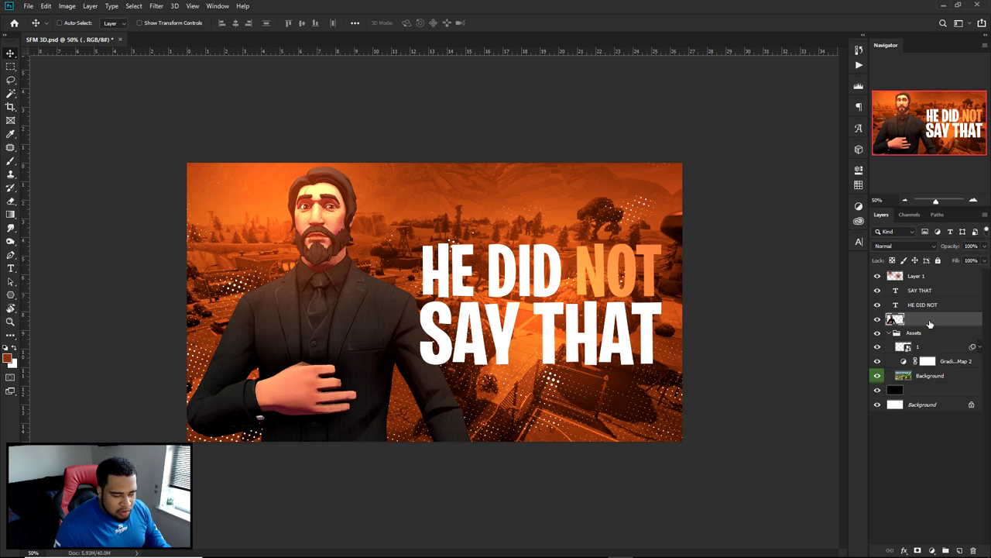
double_click(930, 322)
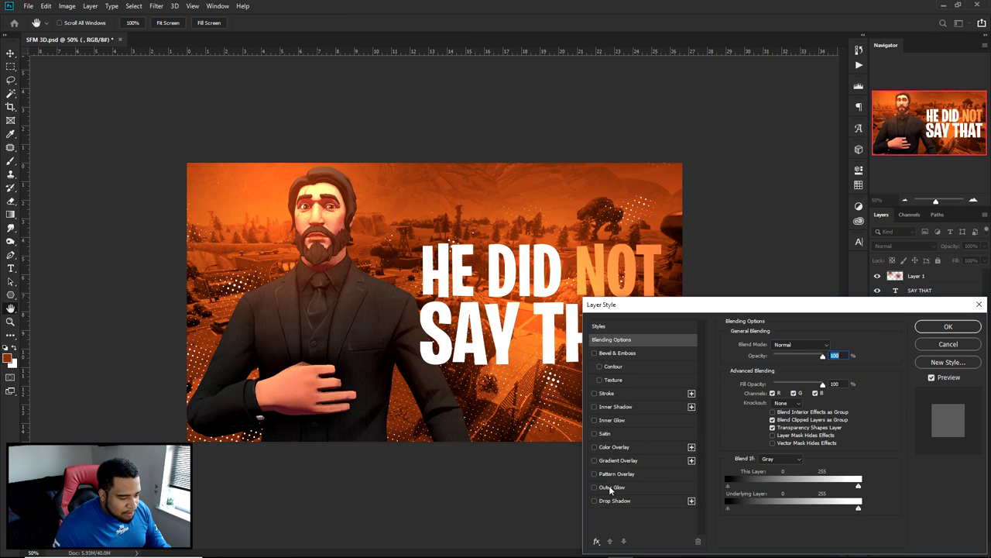
click(611, 487)
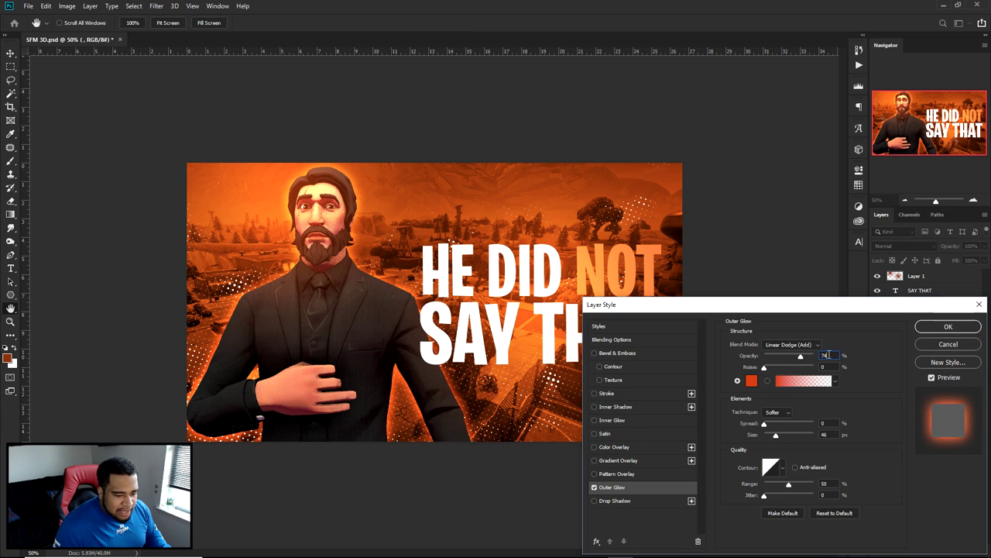
text(75)
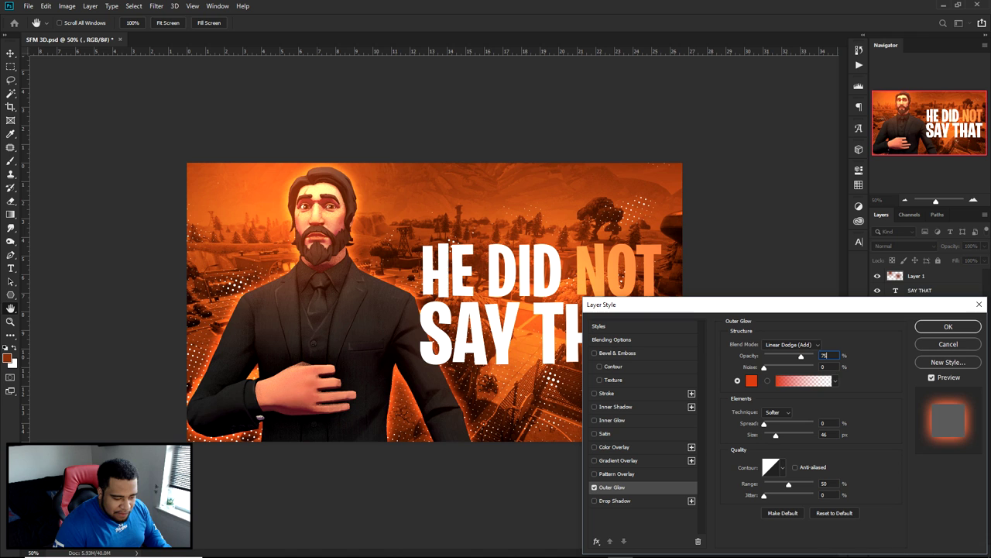
click(787, 346)
click(798, 400)
Set the character's outer glow colour to light orange #ff8041 and apply the layer style.
click(751, 379)
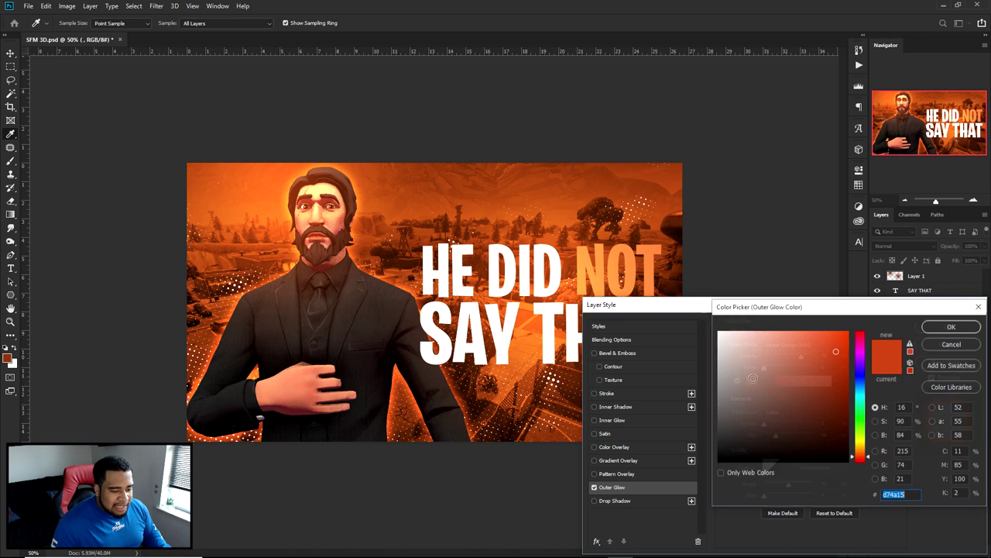
drag(637, 191, 603, 178)
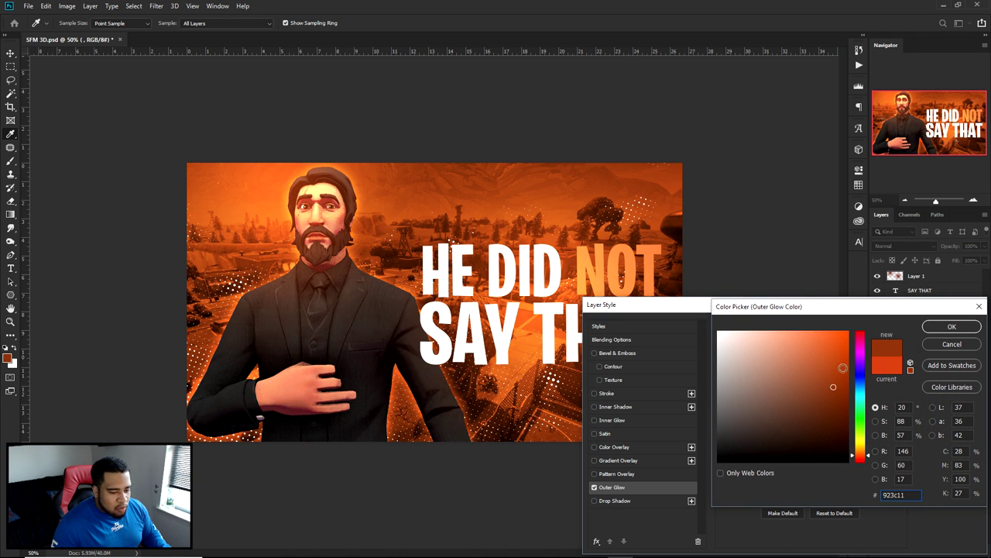
drag(834, 358, 813, 309)
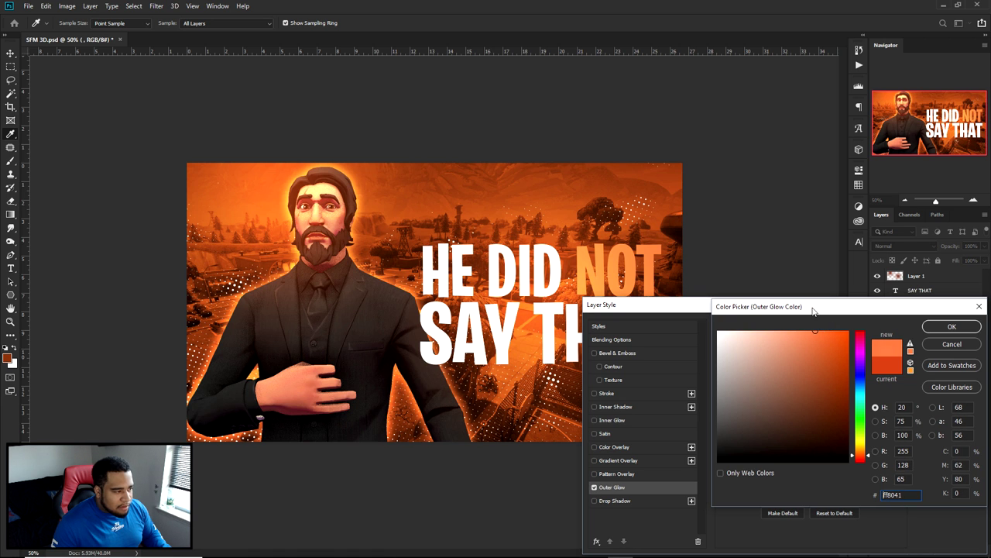
click(952, 326)
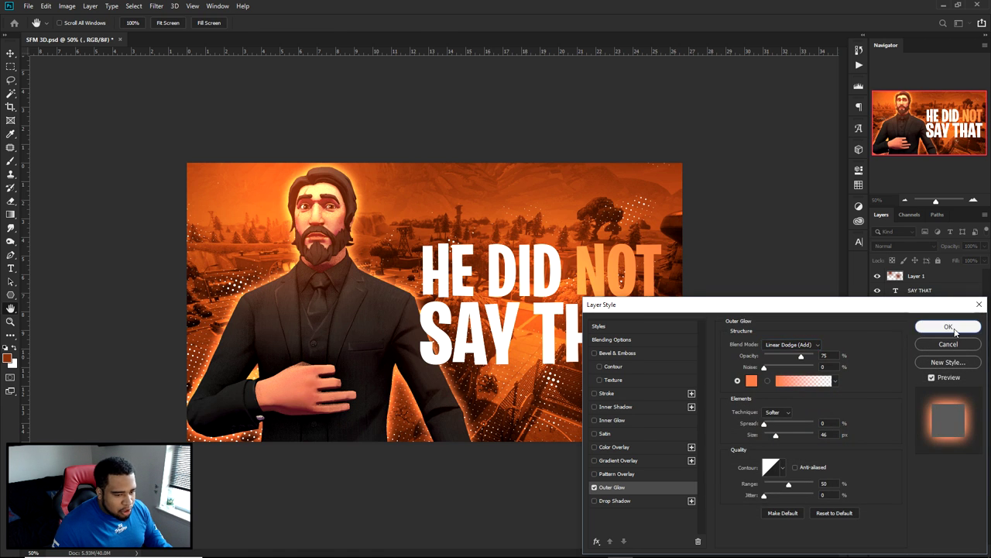
click(949, 327)
Examine the character's outer glow against the background at thumbnail size and closer up.
key(ctrl+minus)
key(ctrl+minus)
key(ctrl+minus)
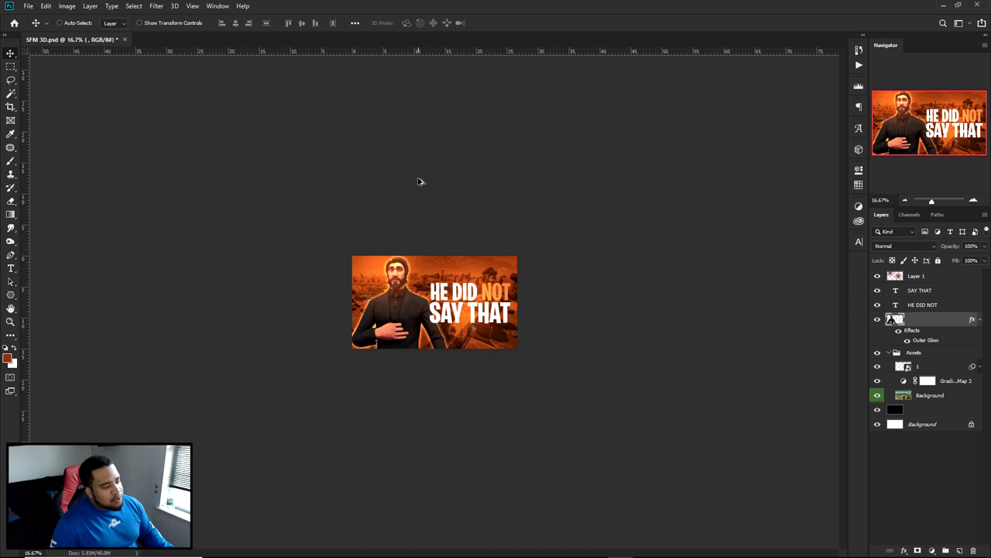
key(ctrl+plus)
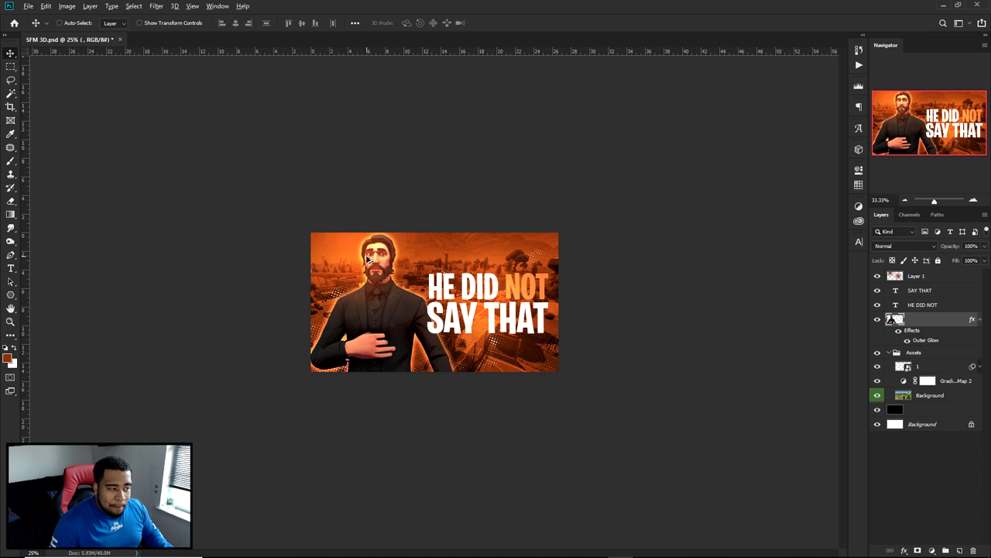
key(ctrl+plus)
key(ctrl+plus)
key(ctrl+plus)
key(ctrl+minus)
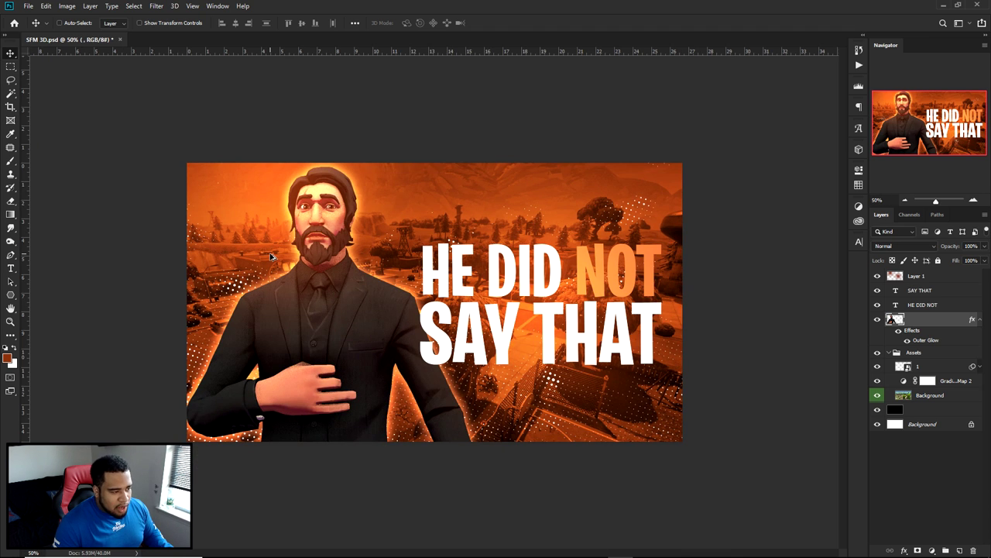